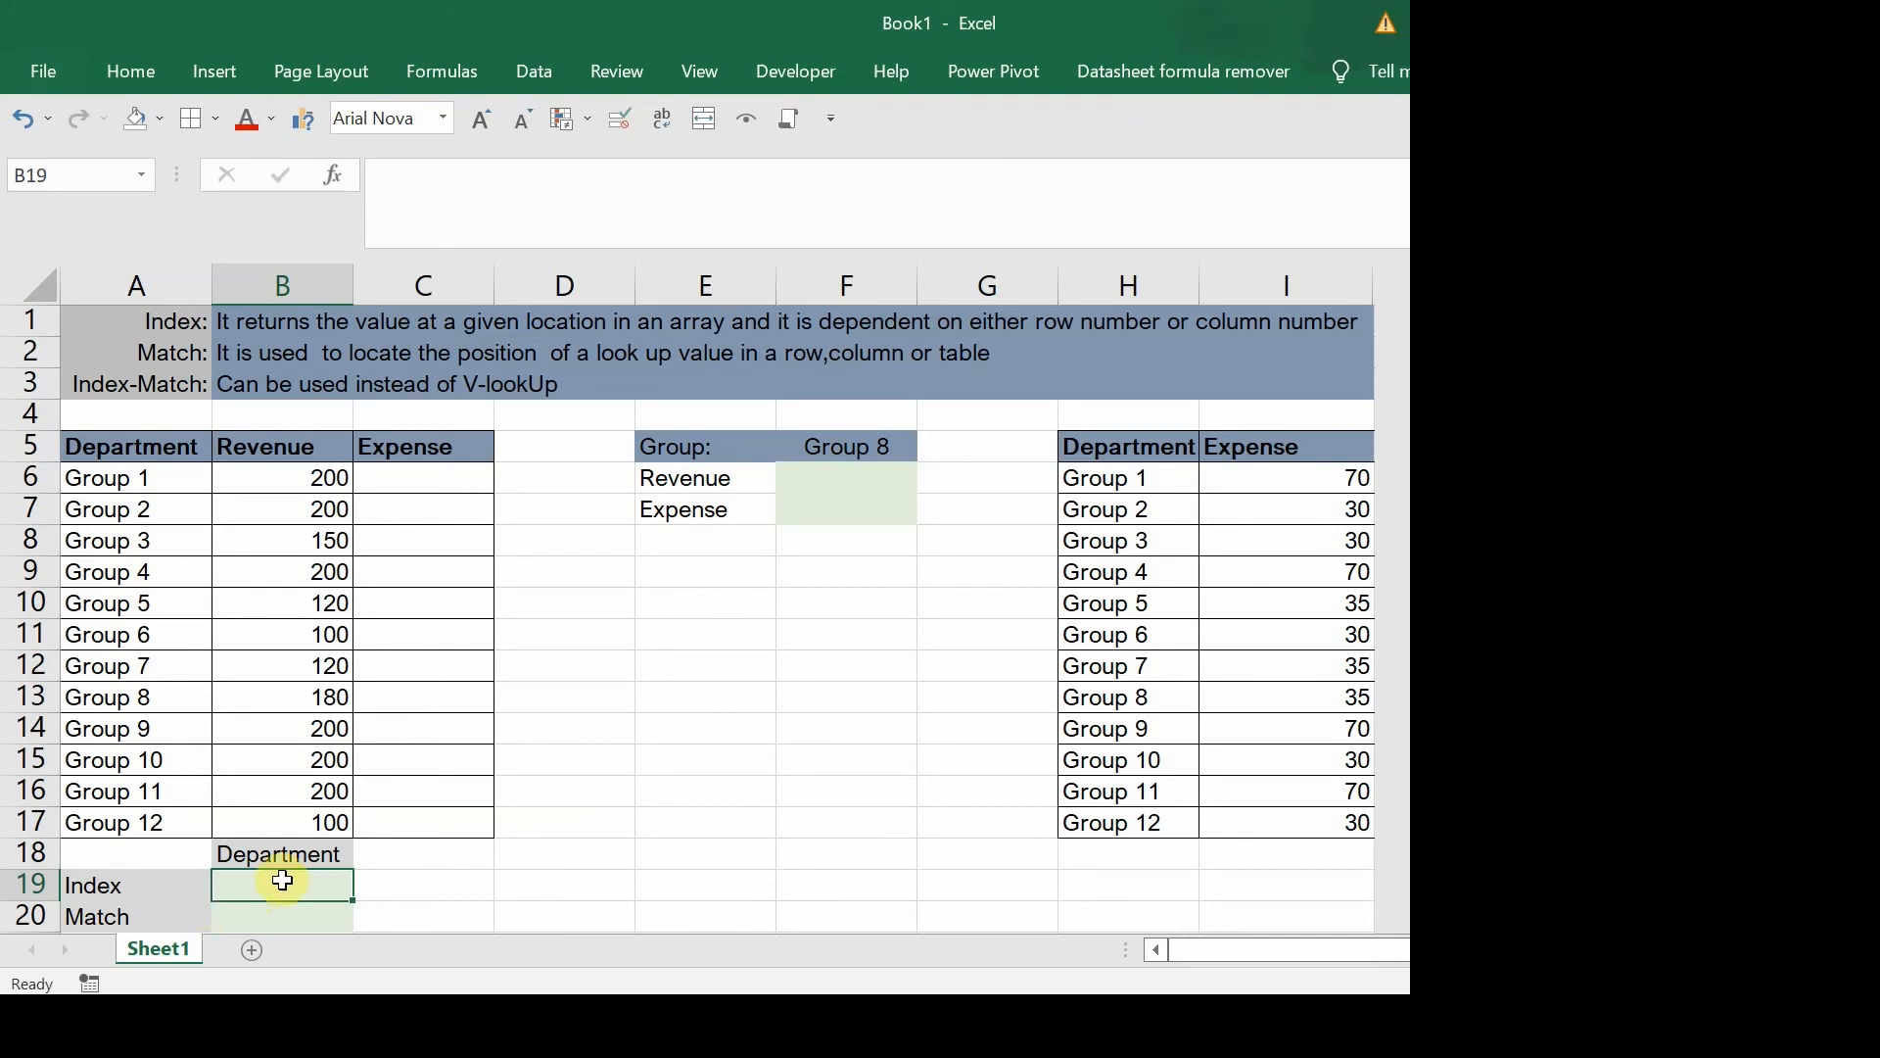
# Step: Enter =INDEX($A$6:$A$17,4,) in cell B19 to return the fourth department
pyautogui.write('=index')
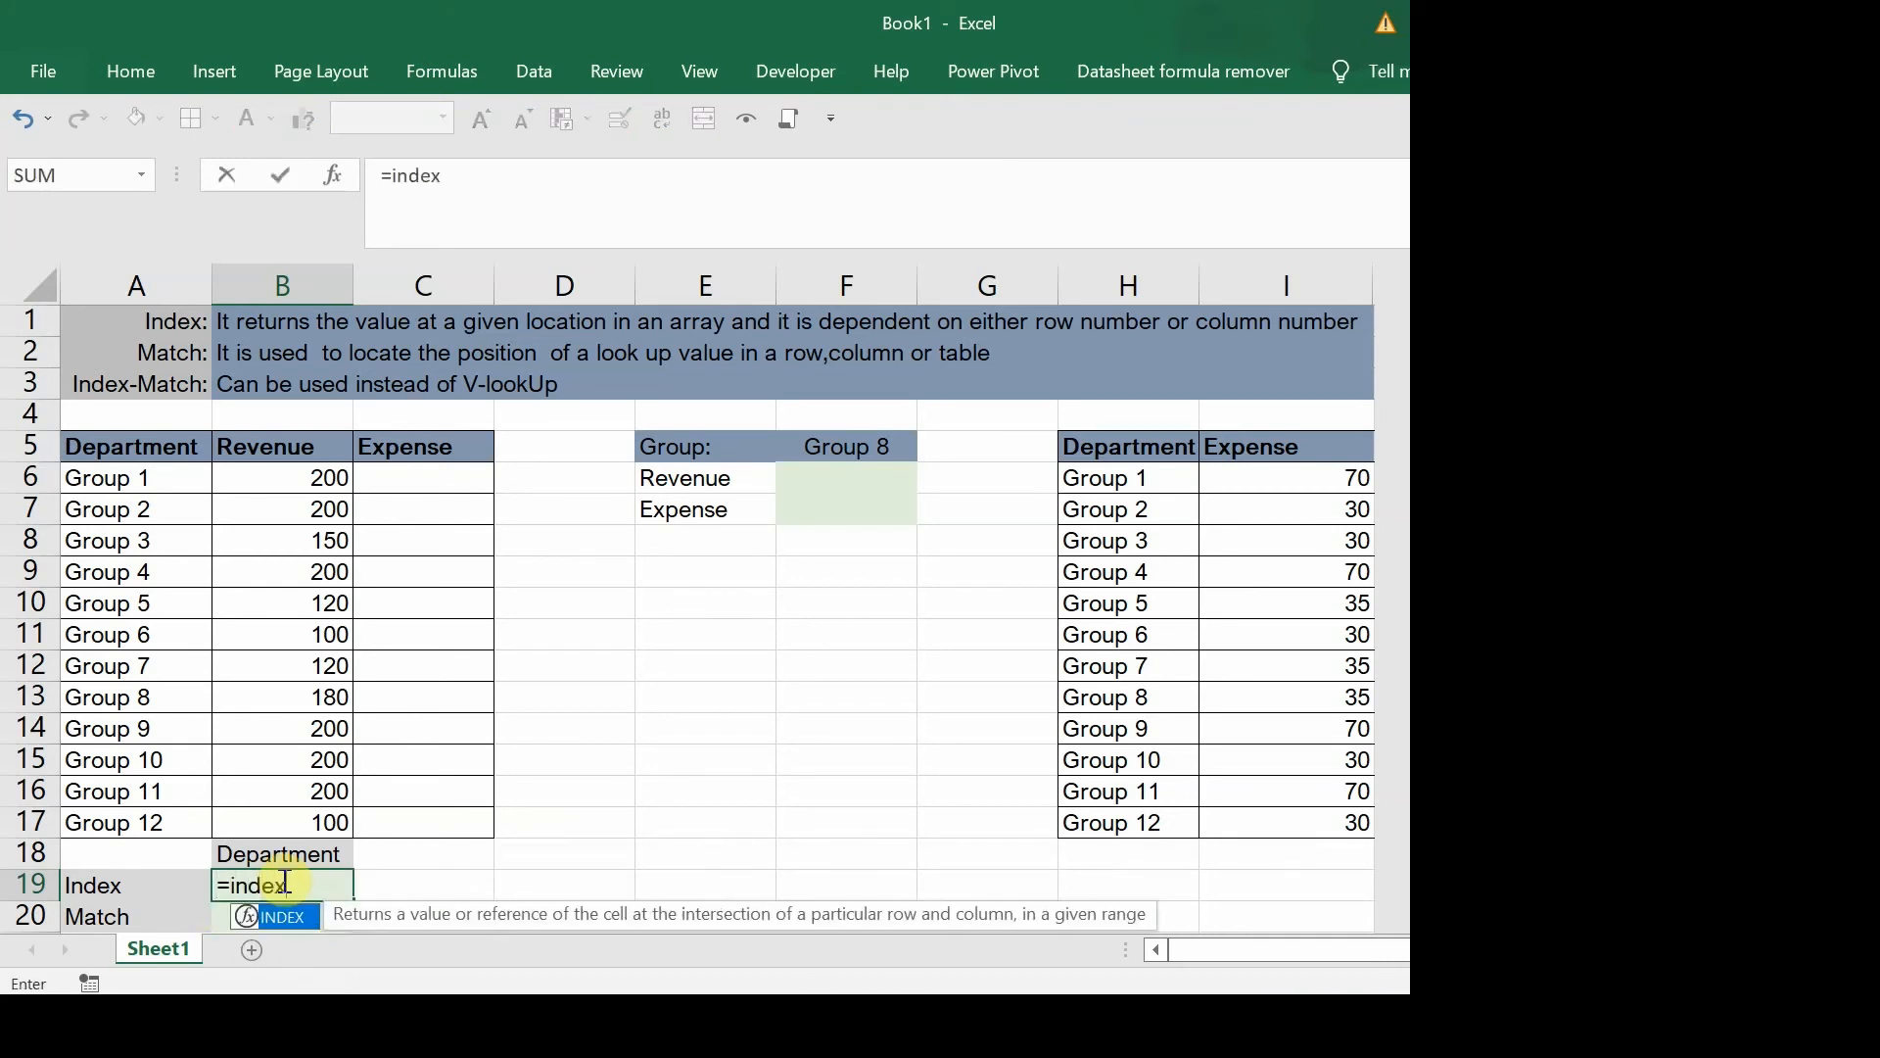
pyautogui.press('Tab')
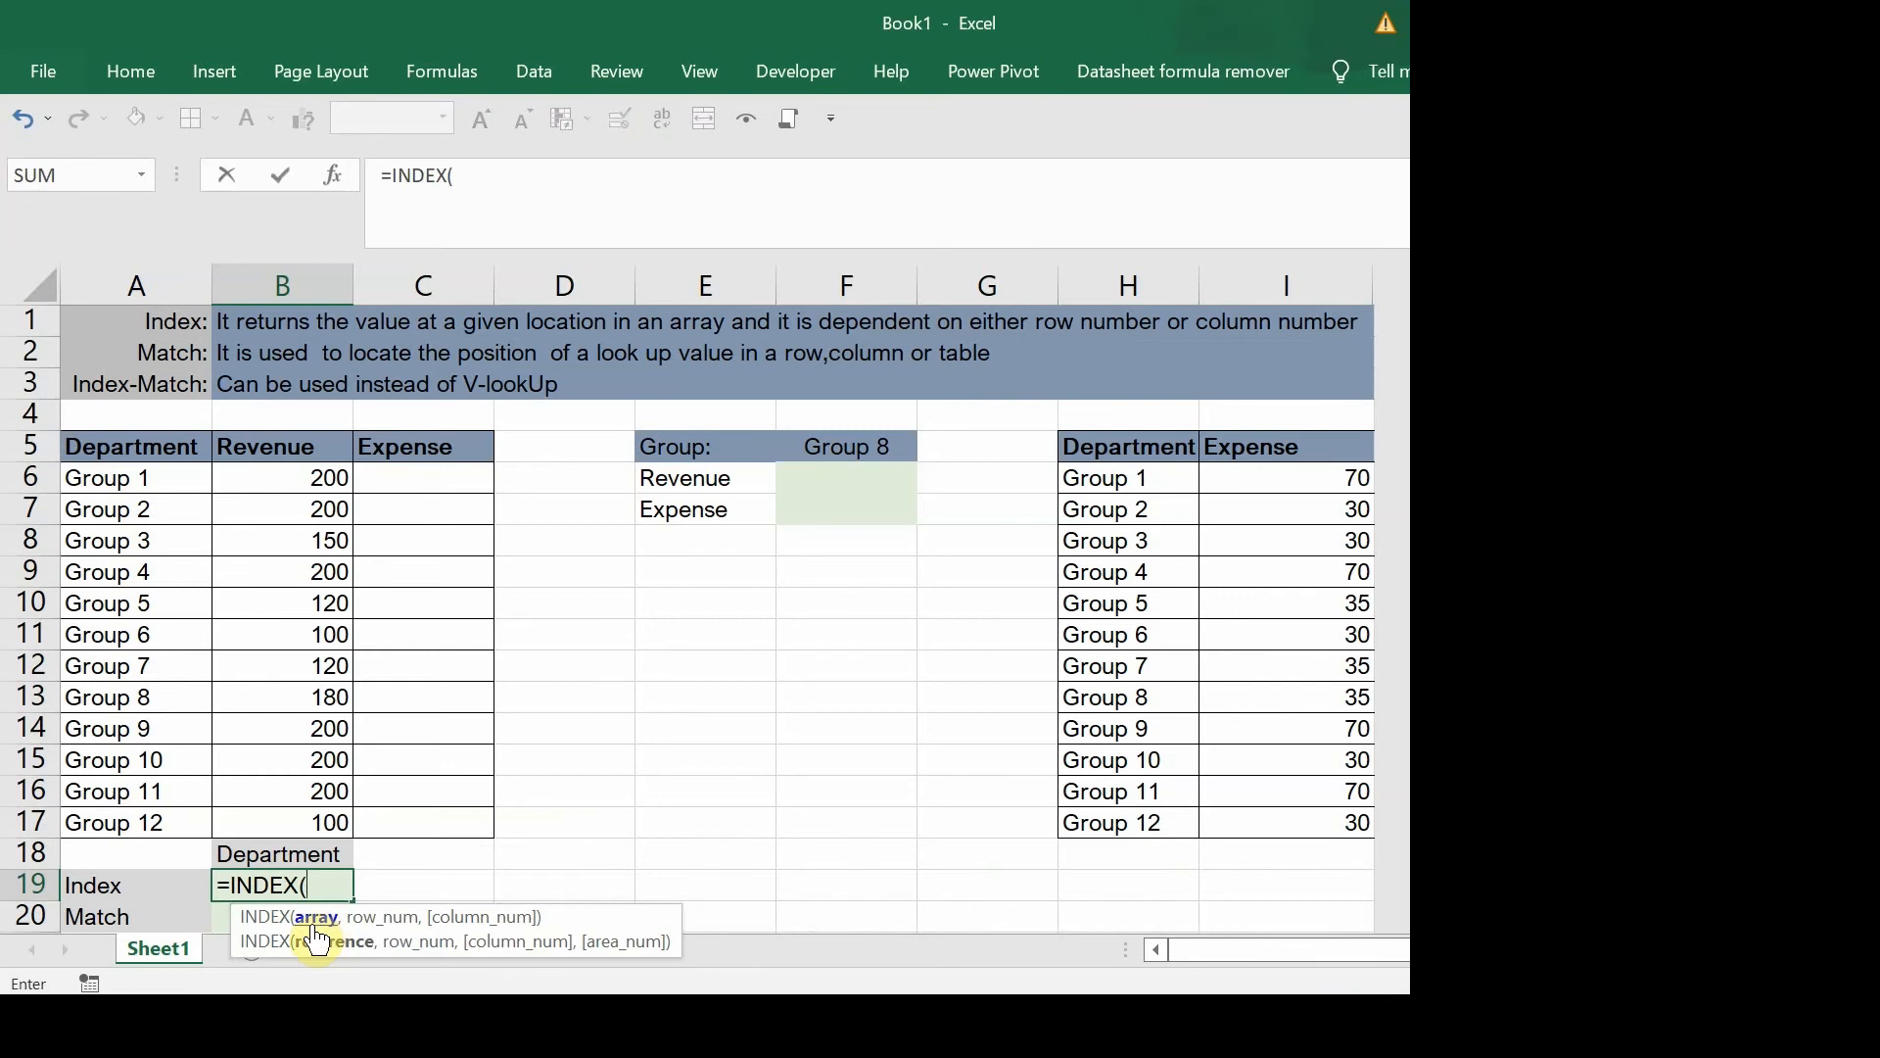
pyautogui.click(126, 477)
pyautogui.moveTo(125, 478); pyautogui.dragTo(154, 829)
pyautogui.press('F4')
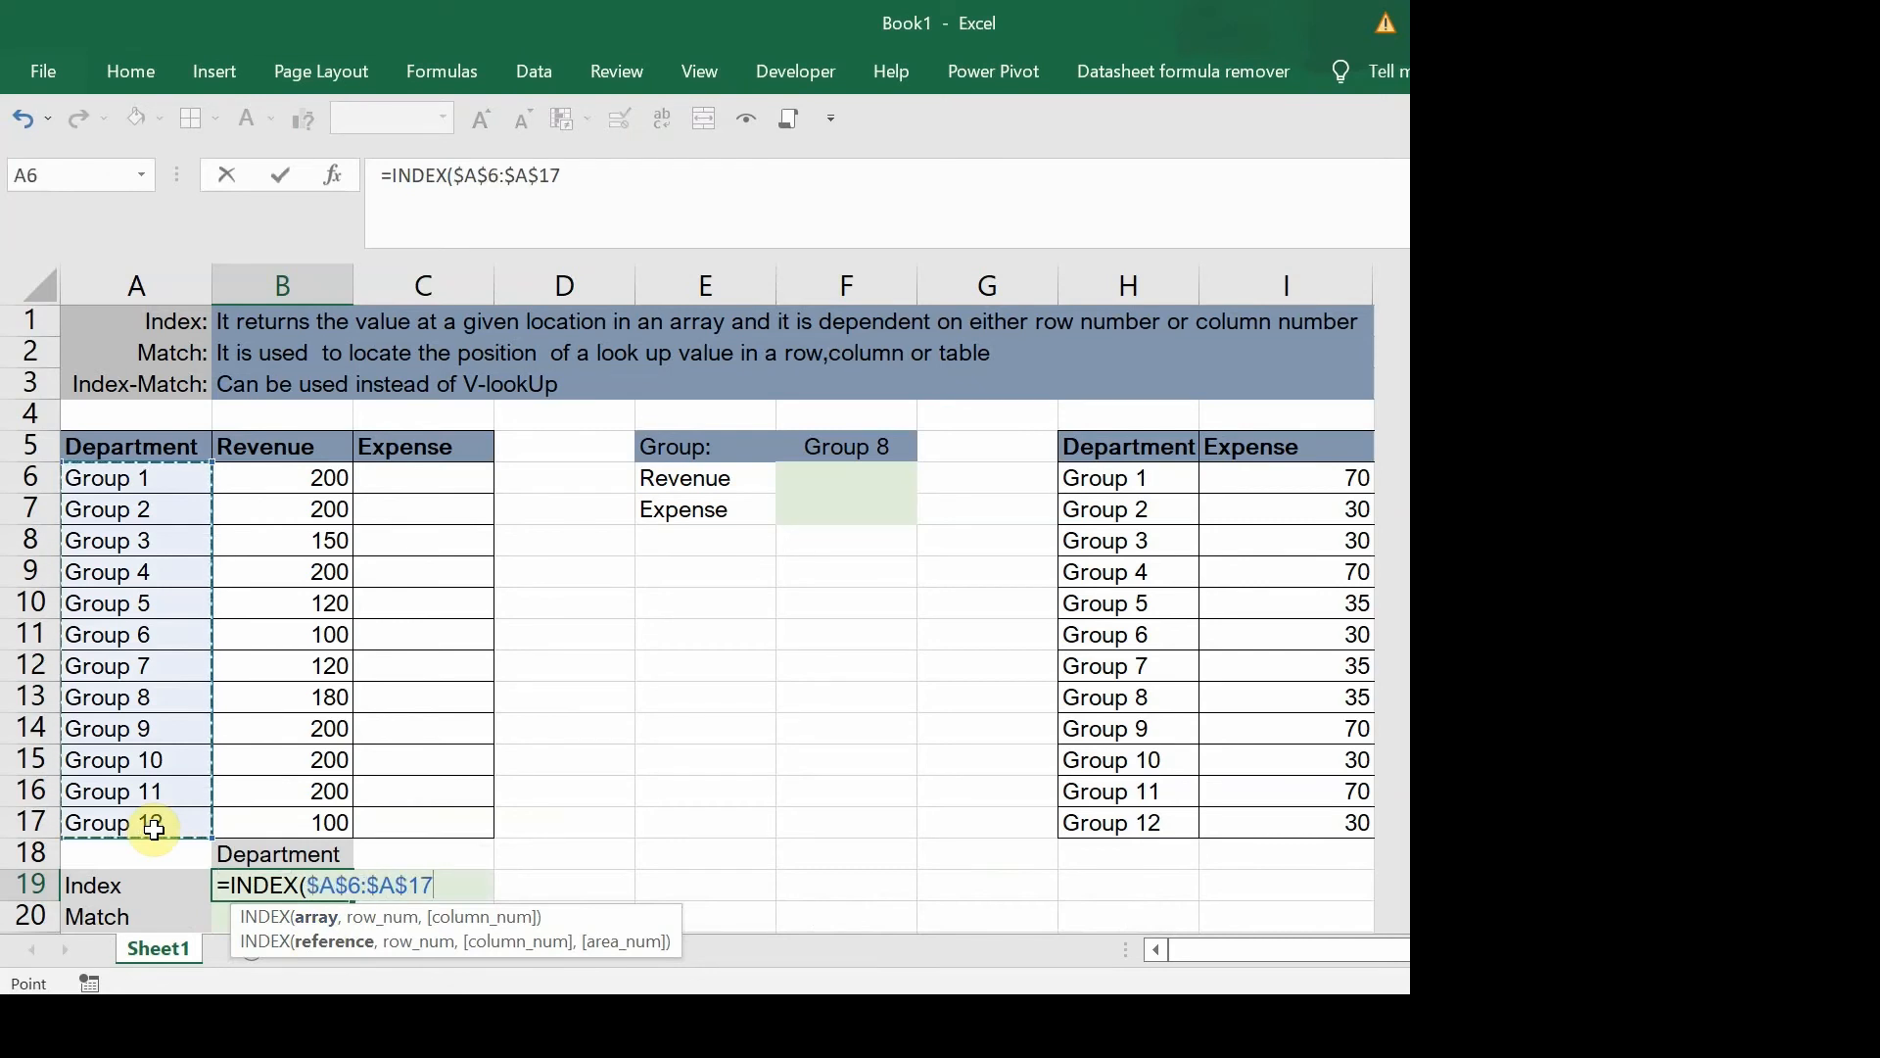
pyautogui.write(',')
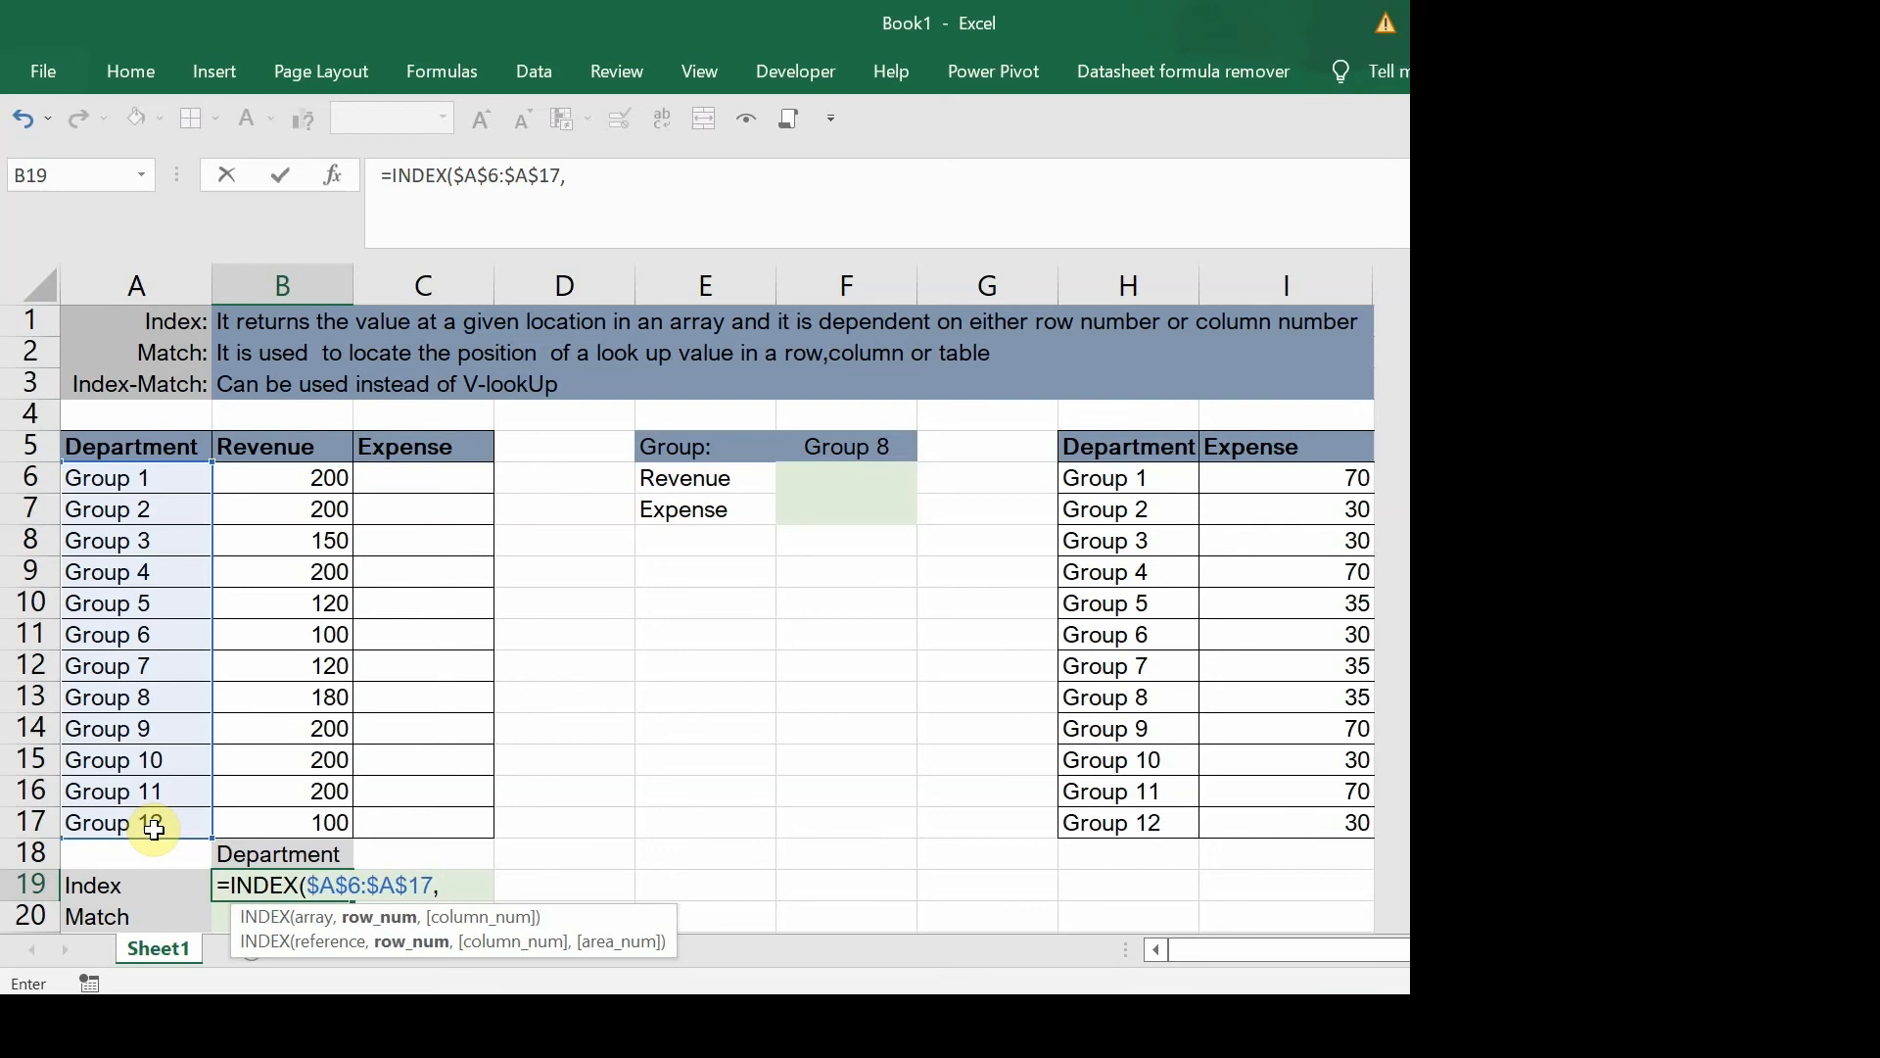
pyautogui.write('4')
pyautogui.write(',')
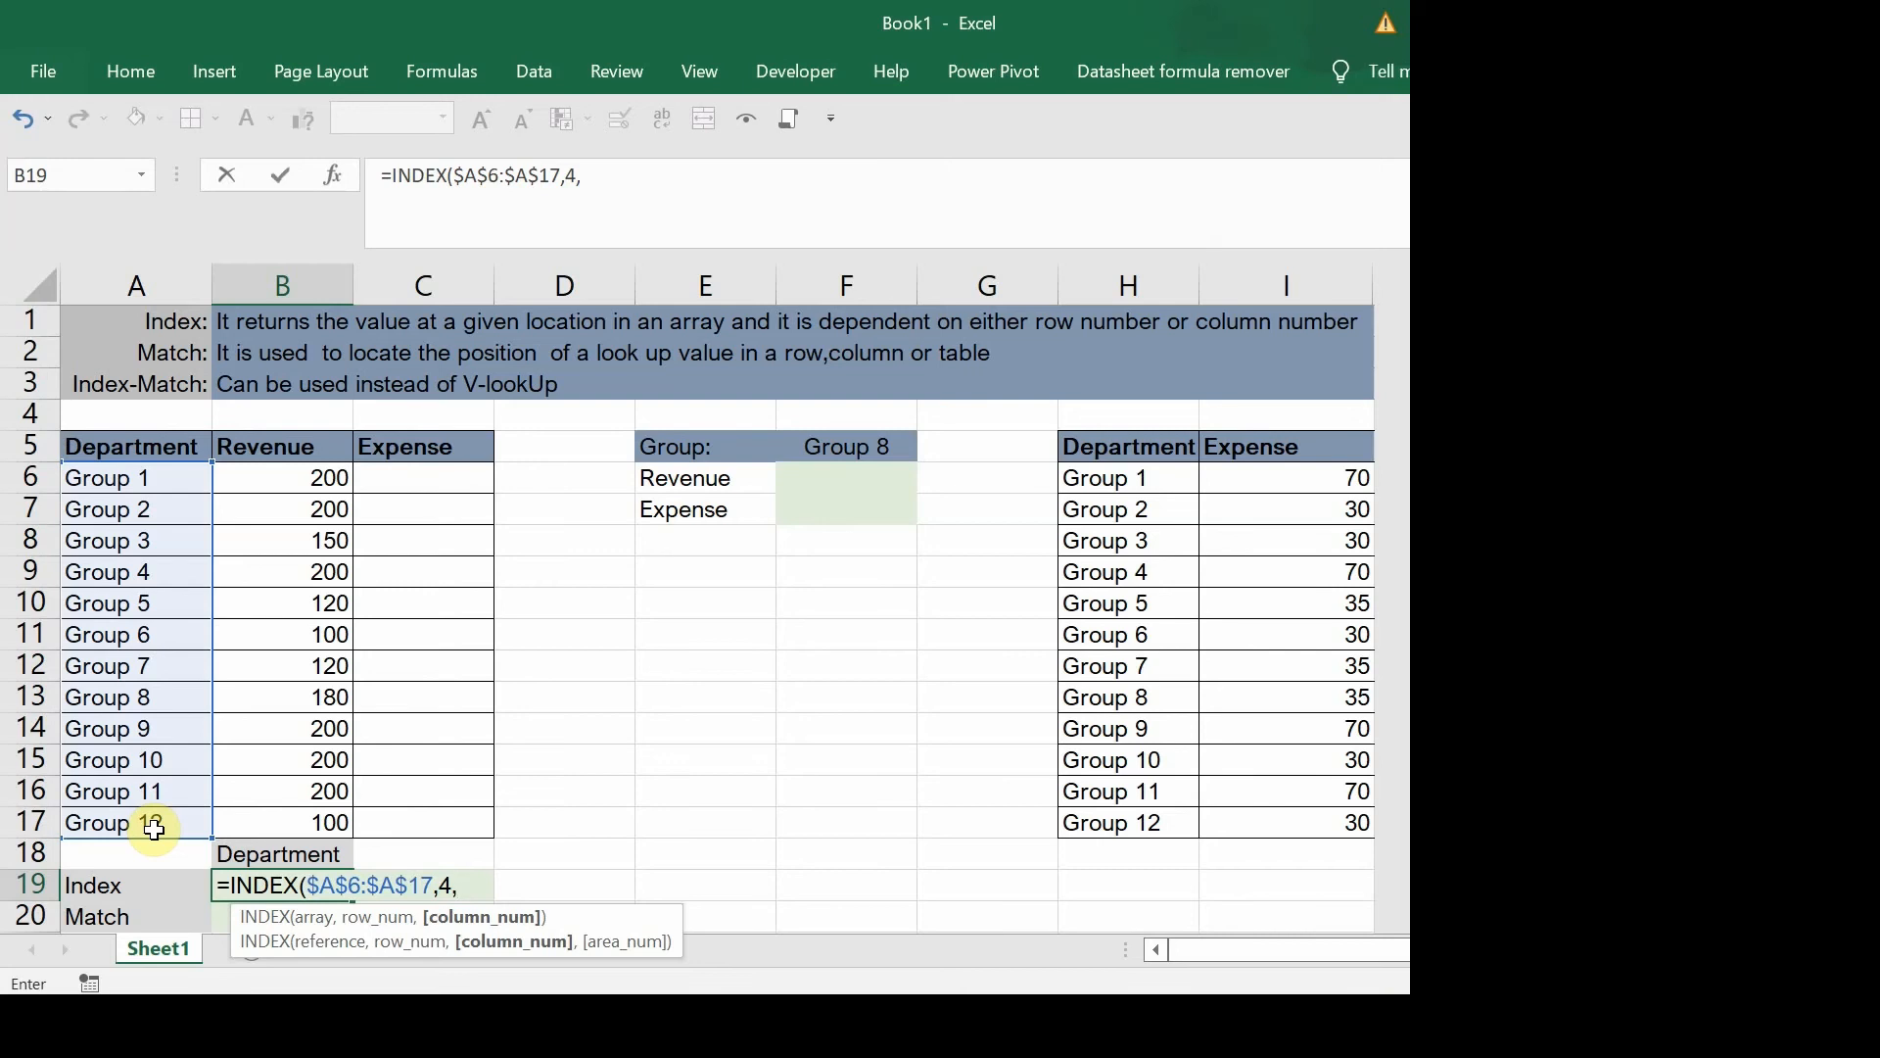
pyautogui.write(')')
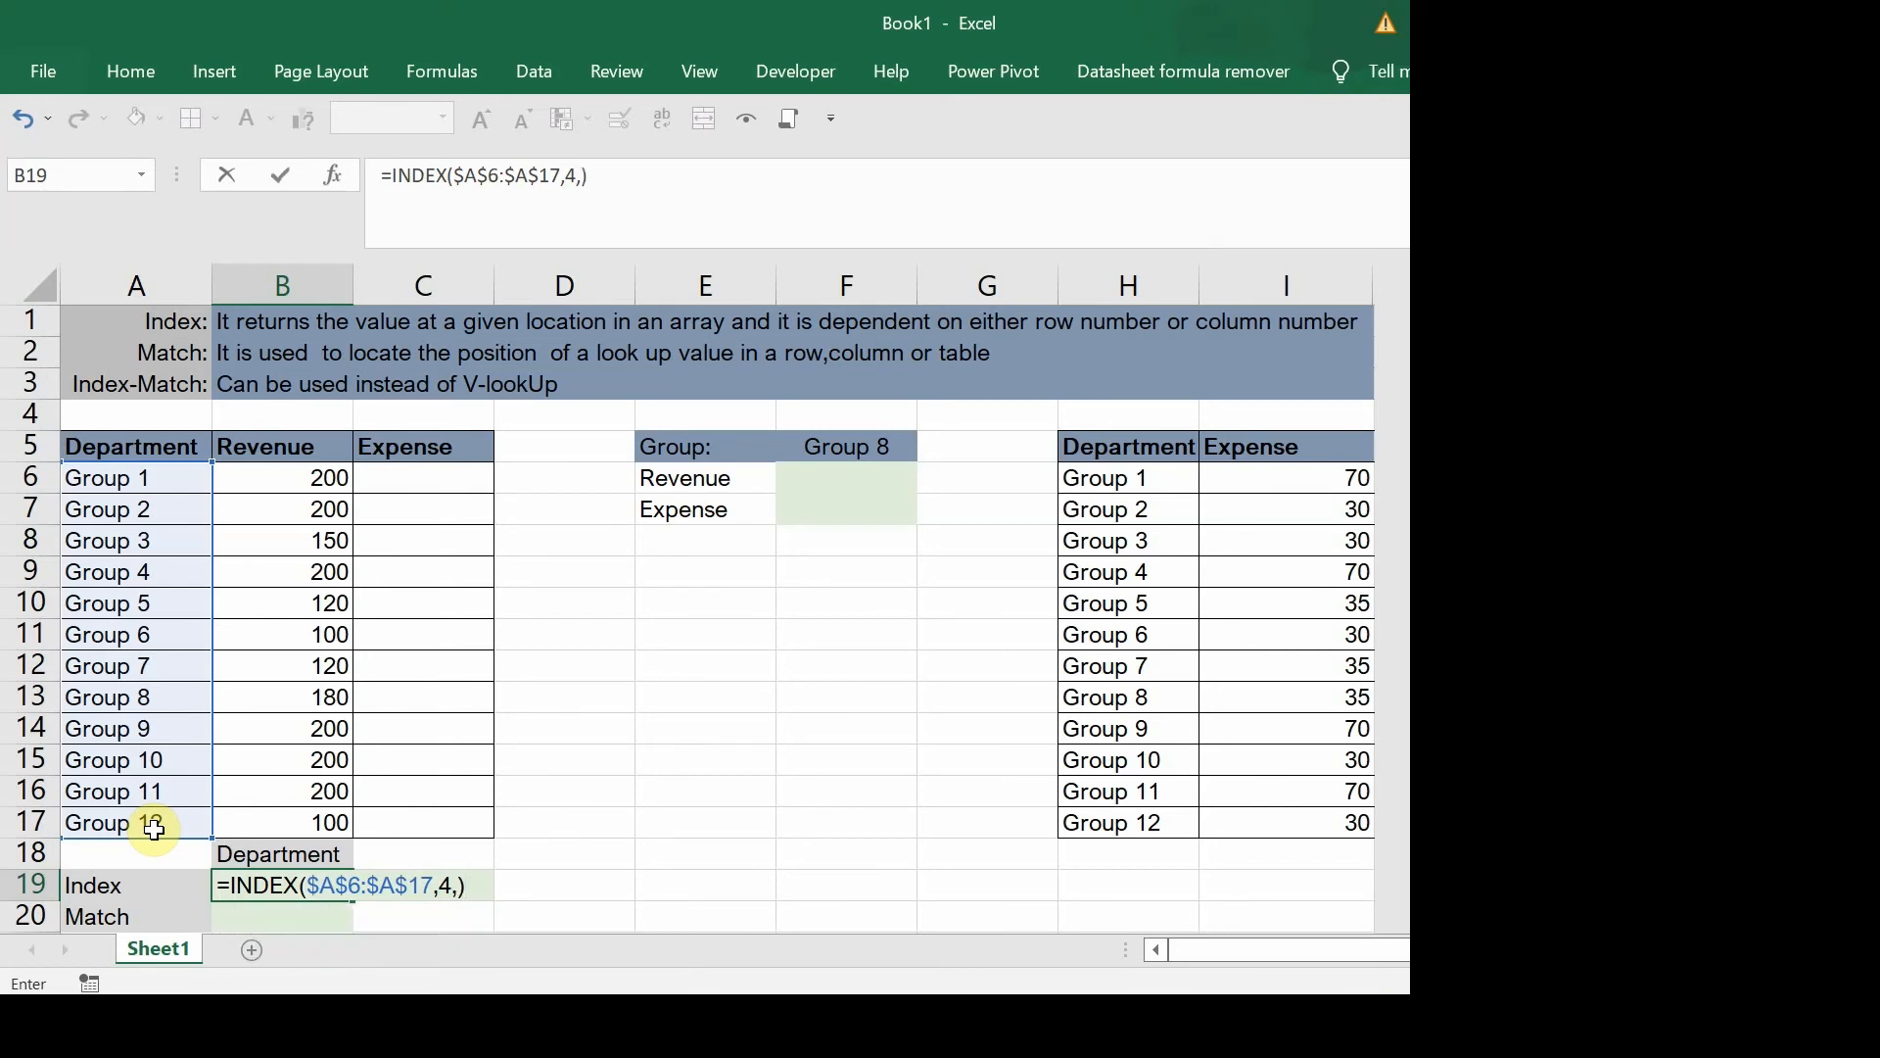
pyautogui.press('Return')
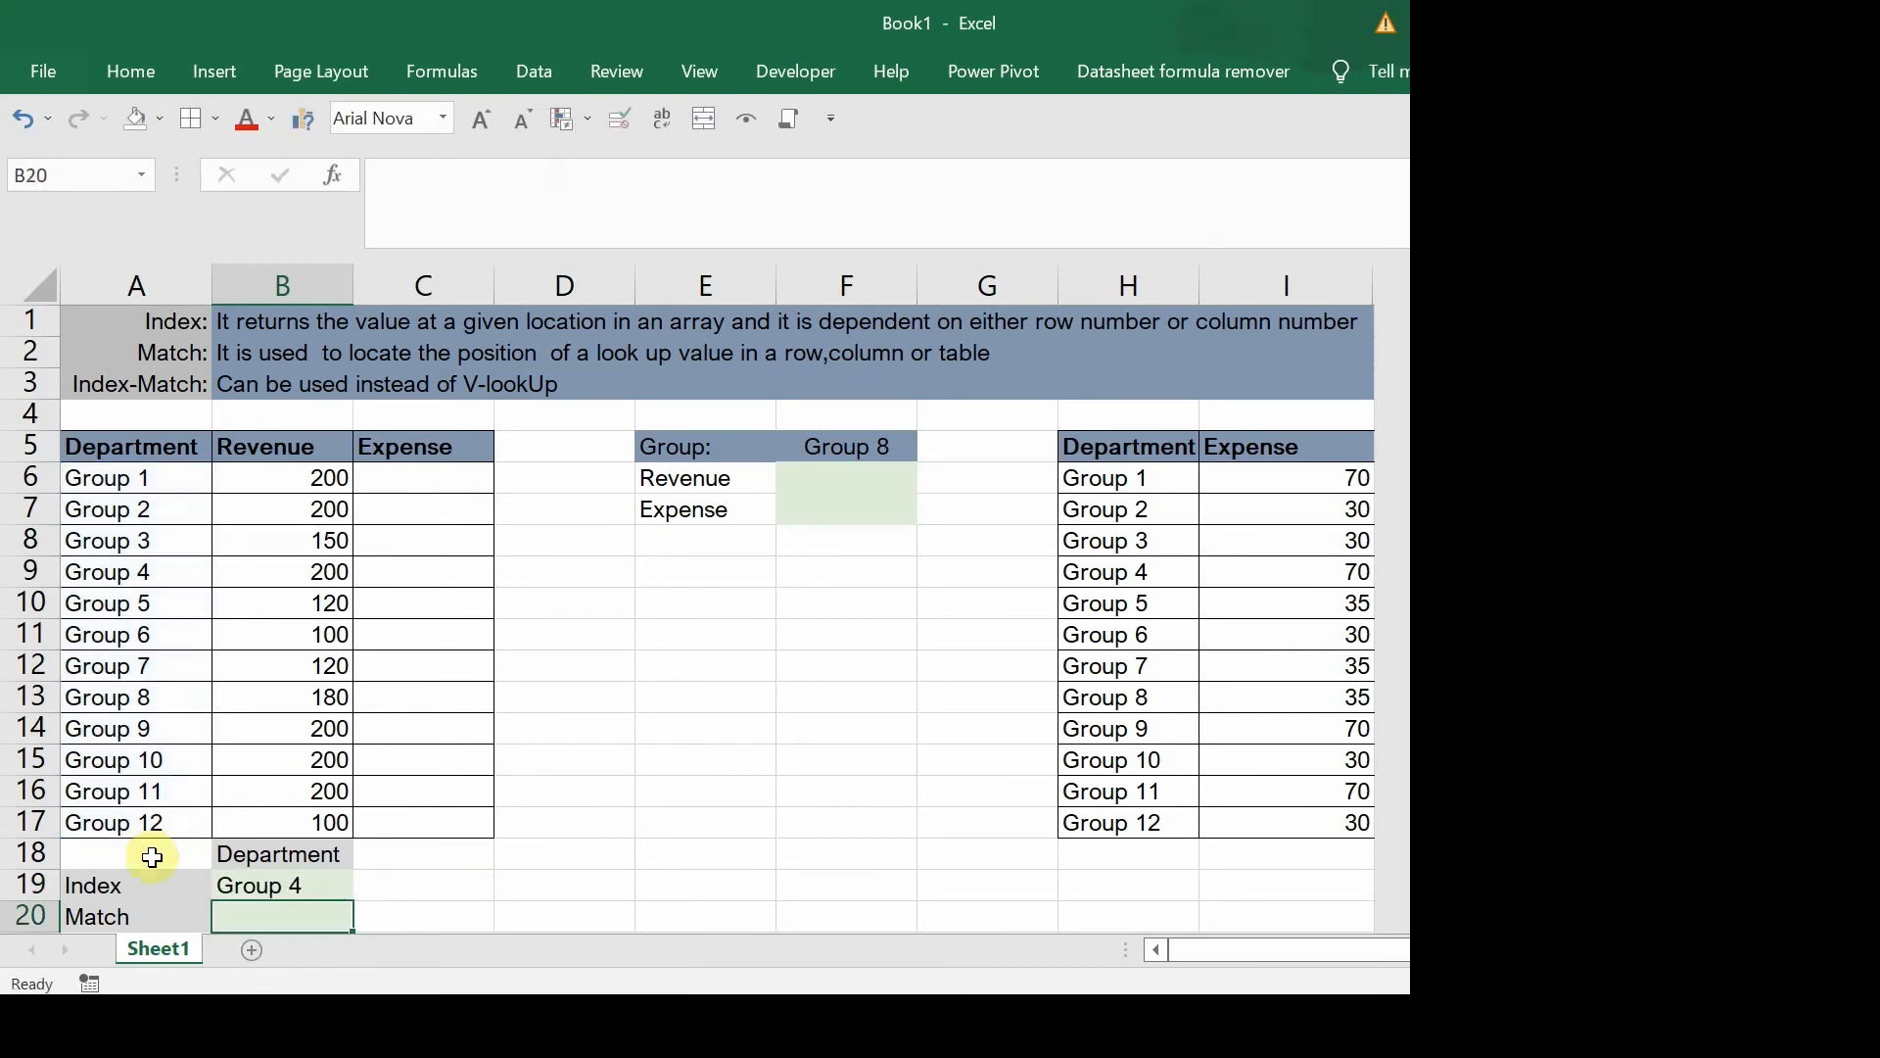
# Step: Add column number 1 to the INDEX formula in B19, making it =INDEX($A$6:$A$17,4,1)
pyautogui.click(294, 885)
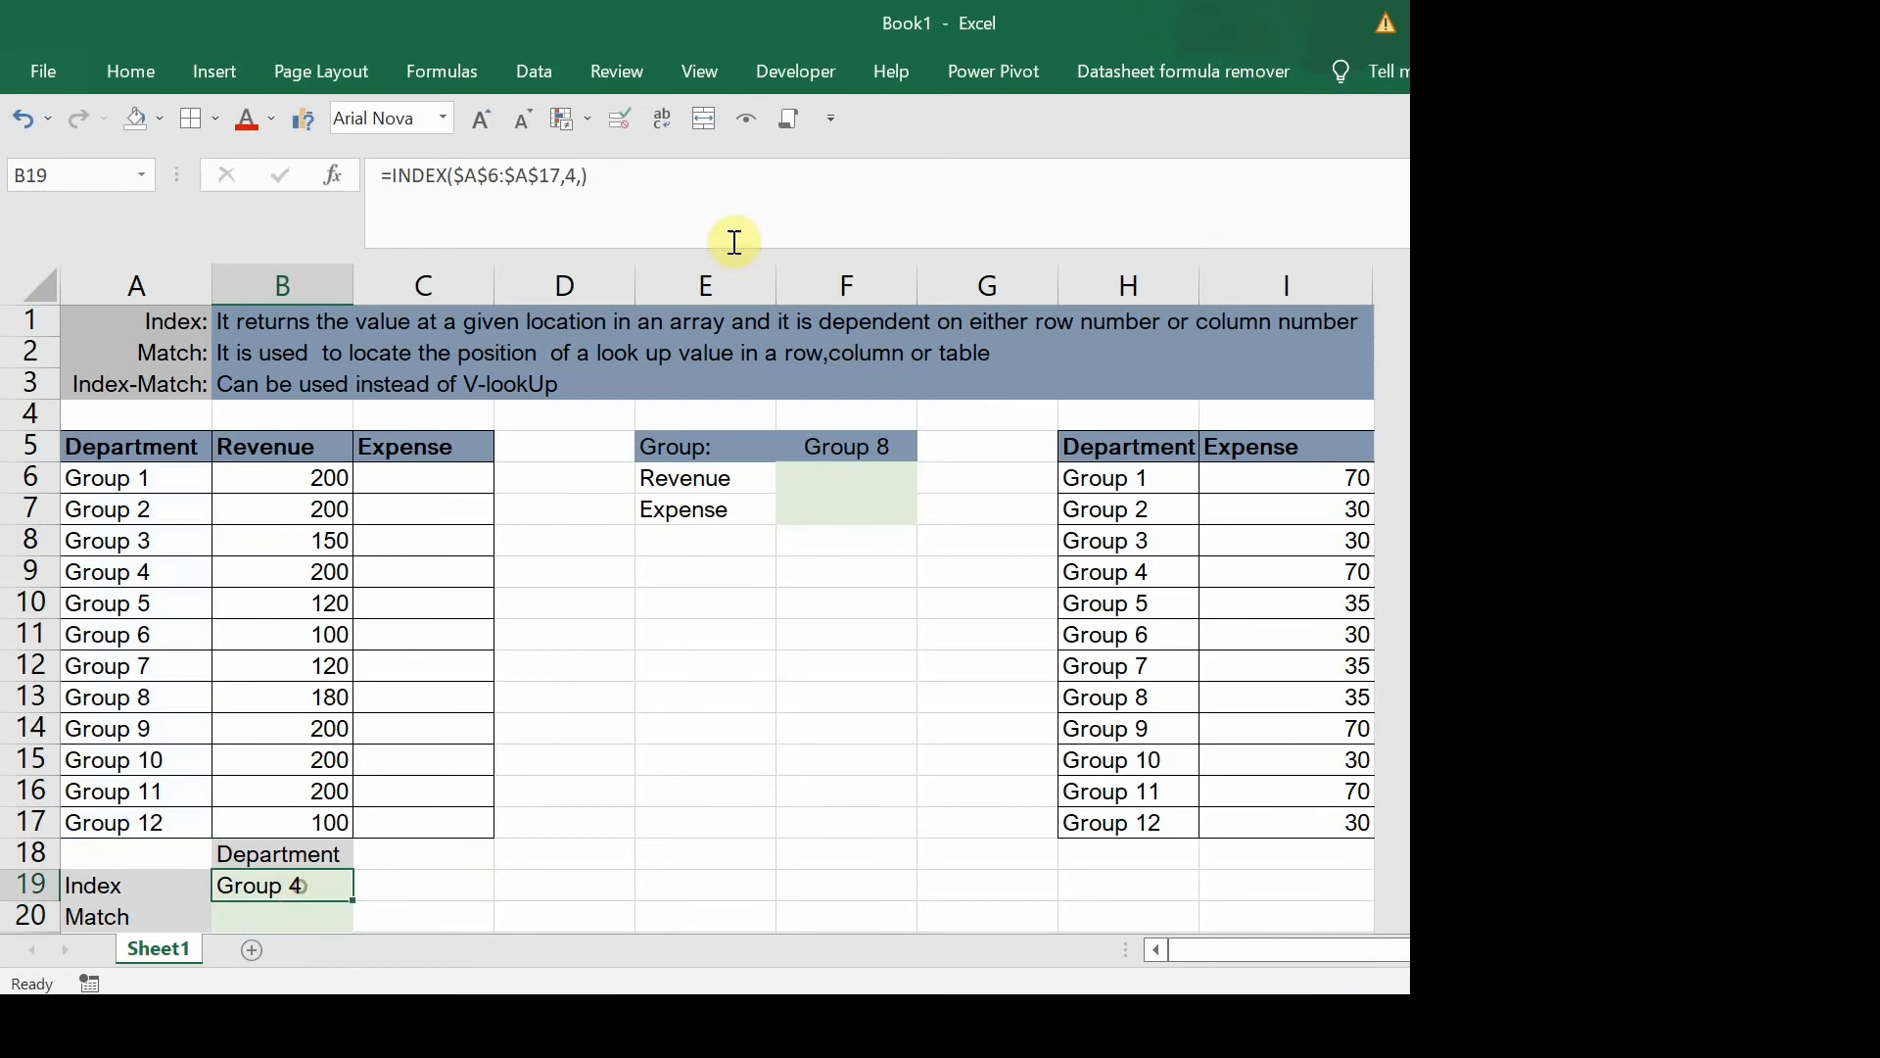
pyautogui.click(583, 176)
pyautogui.write(',')
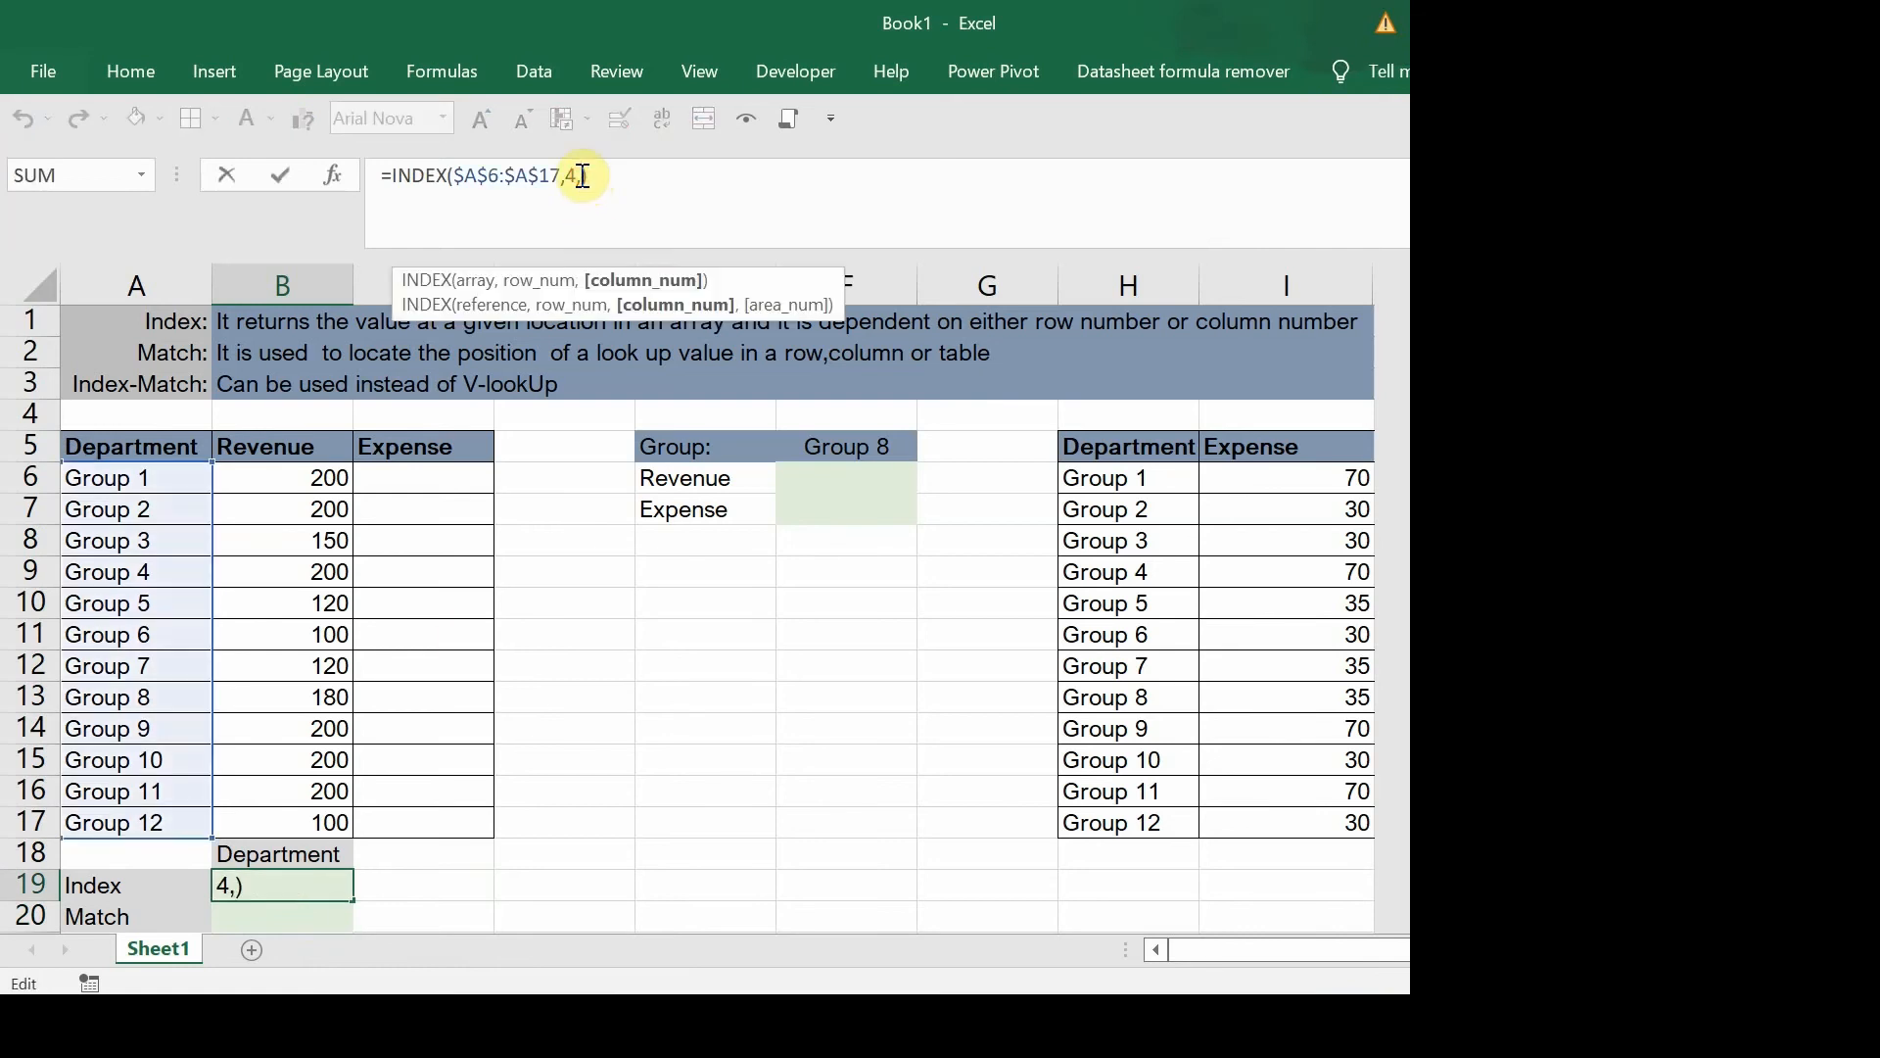
pyautogui.write('1')
pyautogui.press('Return')
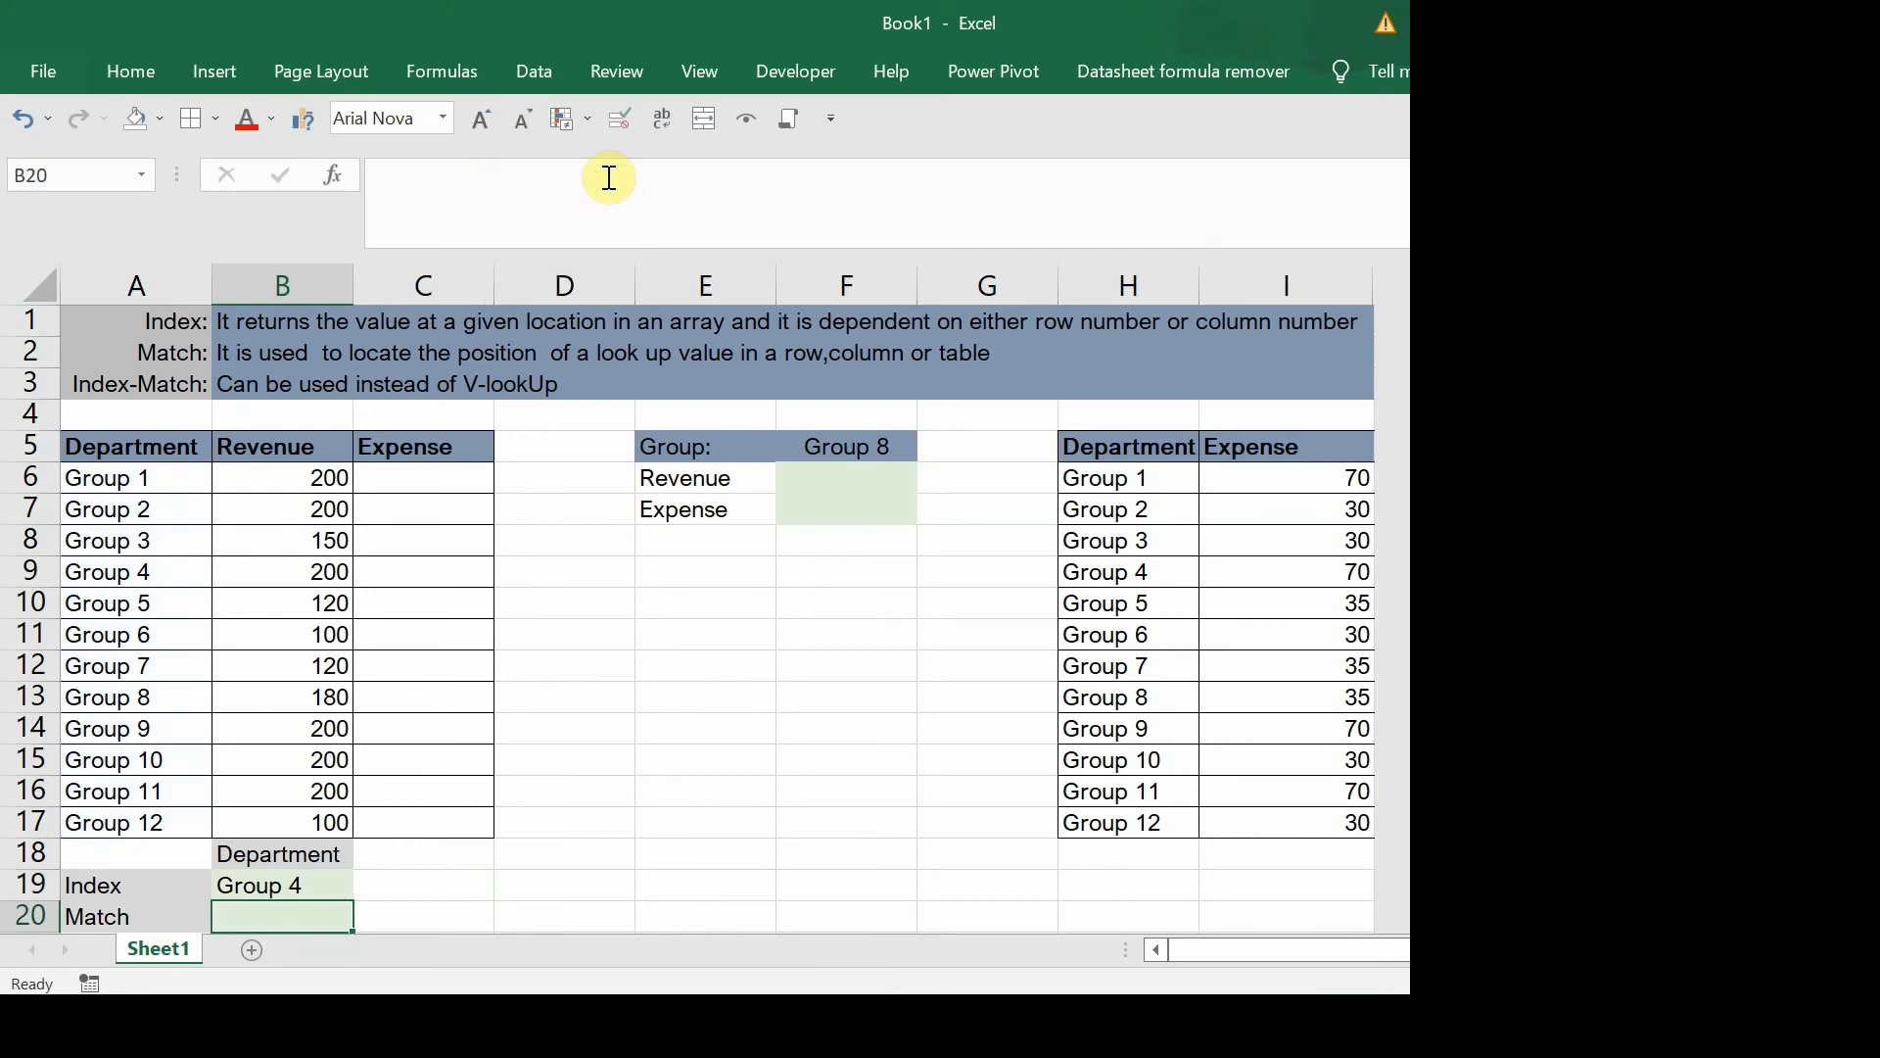
# Step: Clear the formula in B19 and begin a new INDEX function there
pyautogui.click(274, 894)
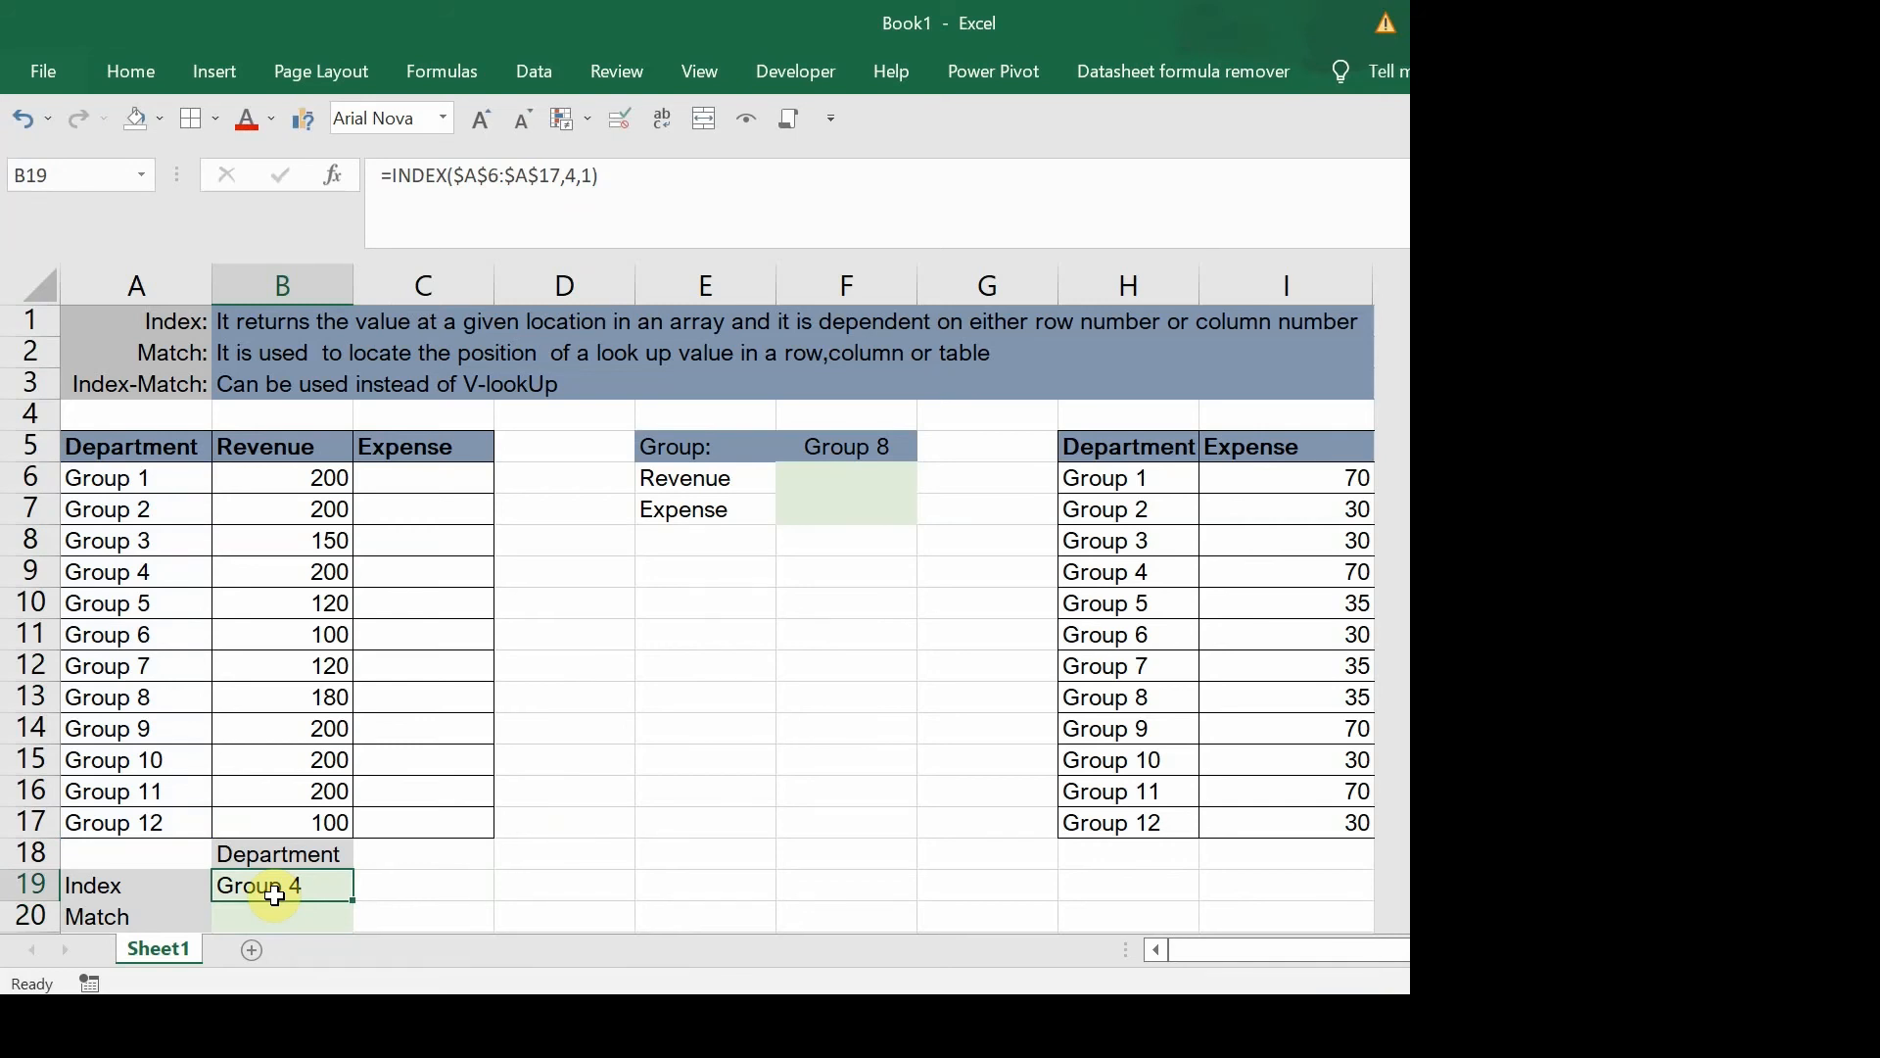
pyautogui.press('Delete')
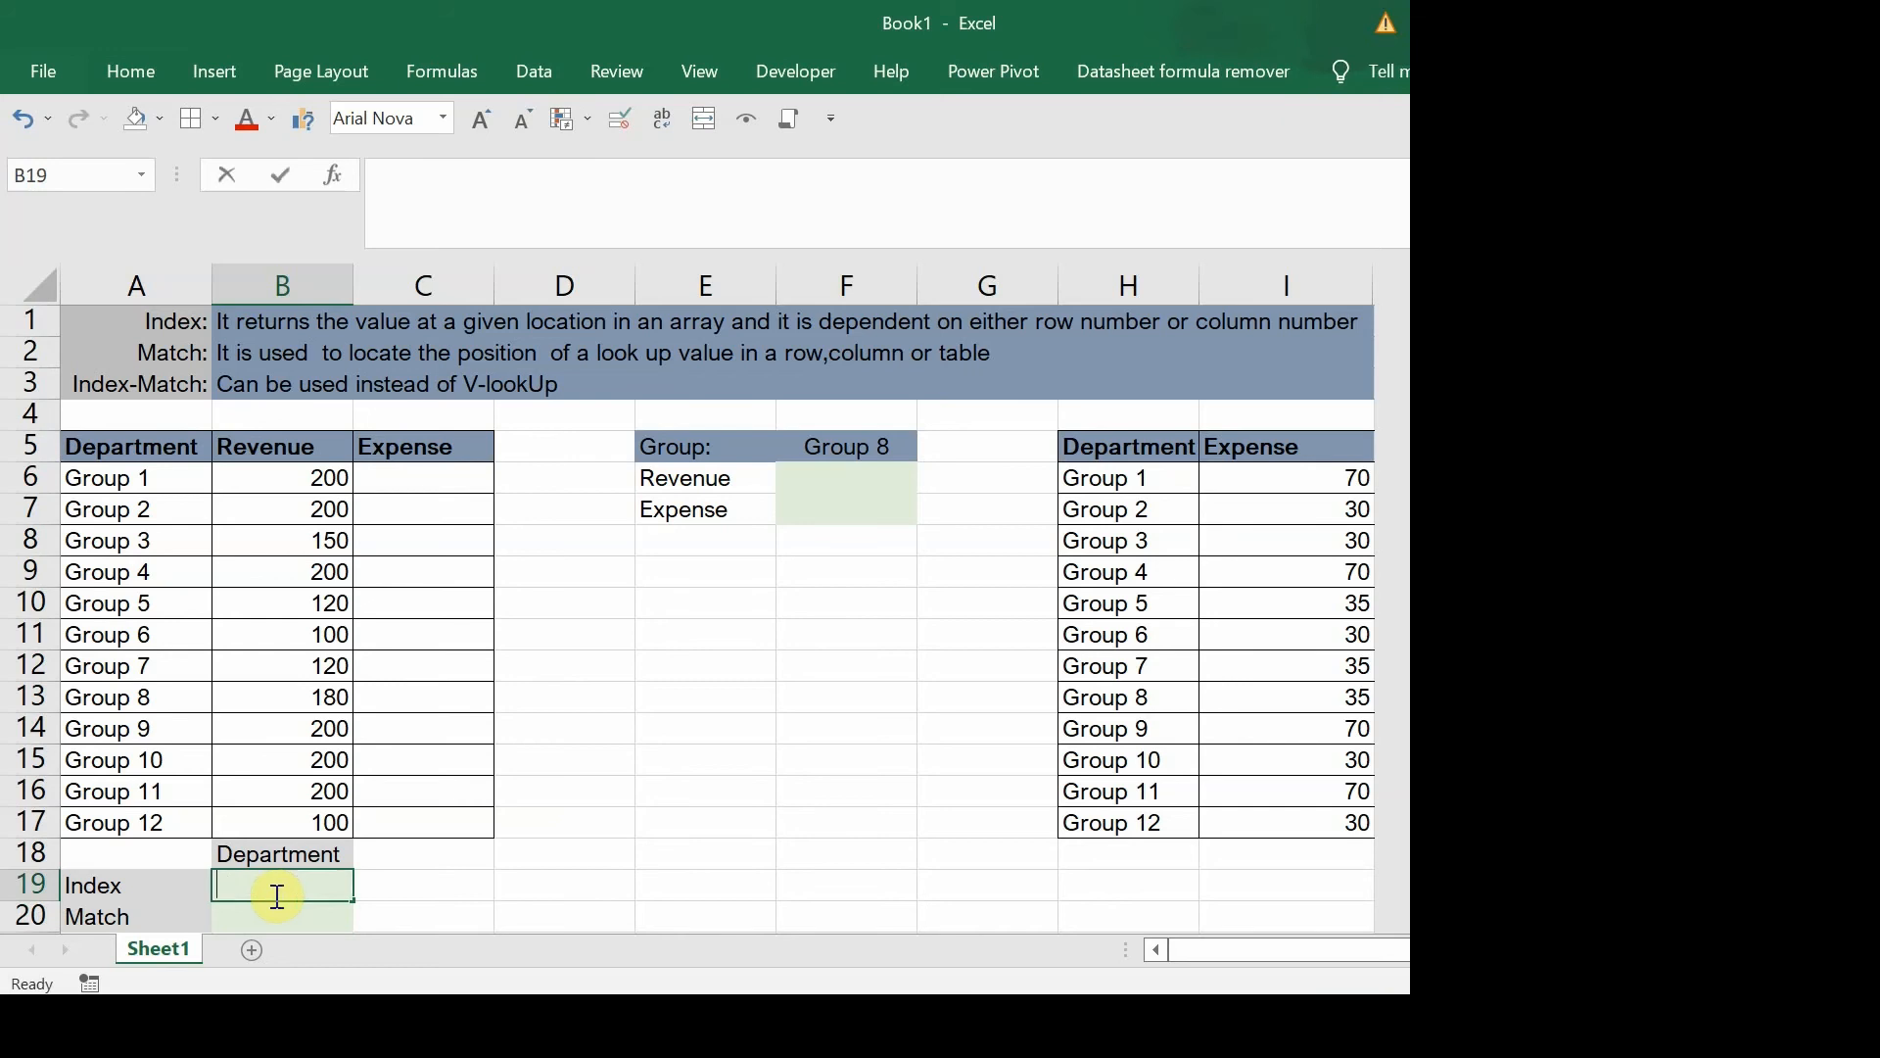
pyautogui.write('=index')
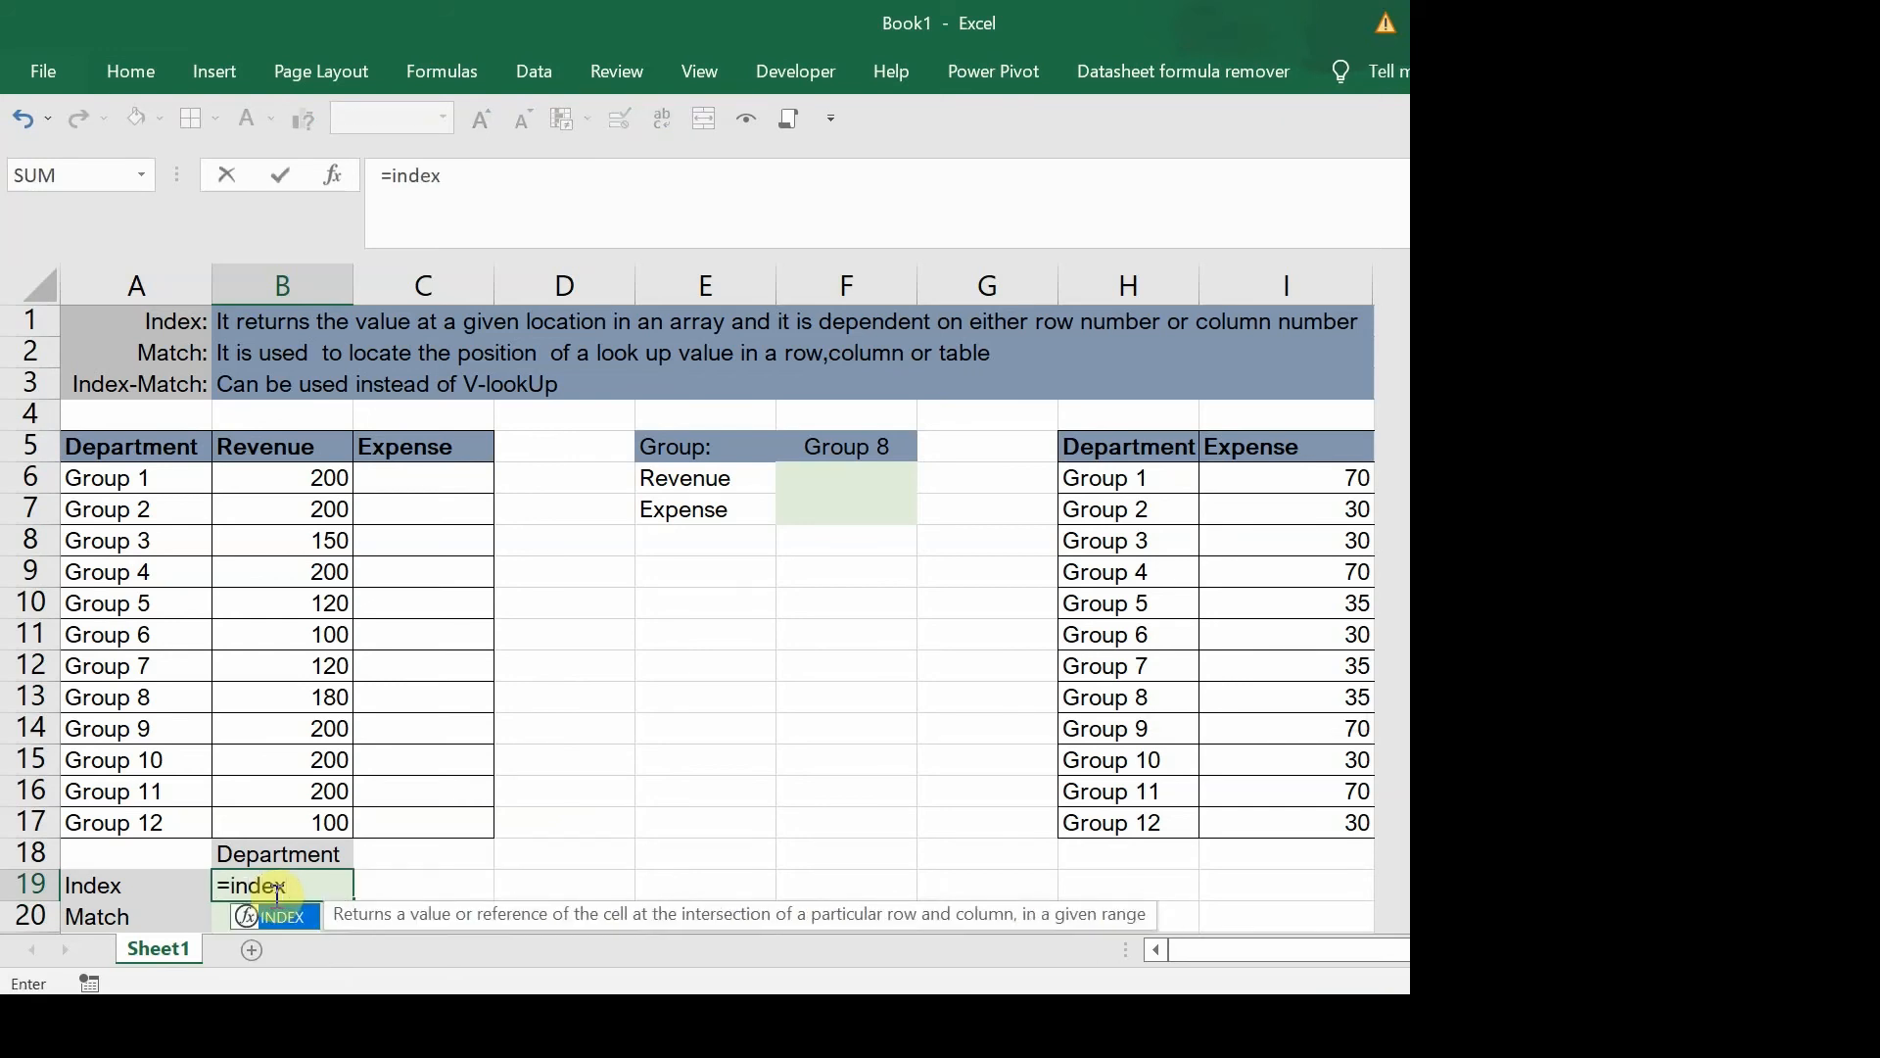
pyautogui.press('Tab')
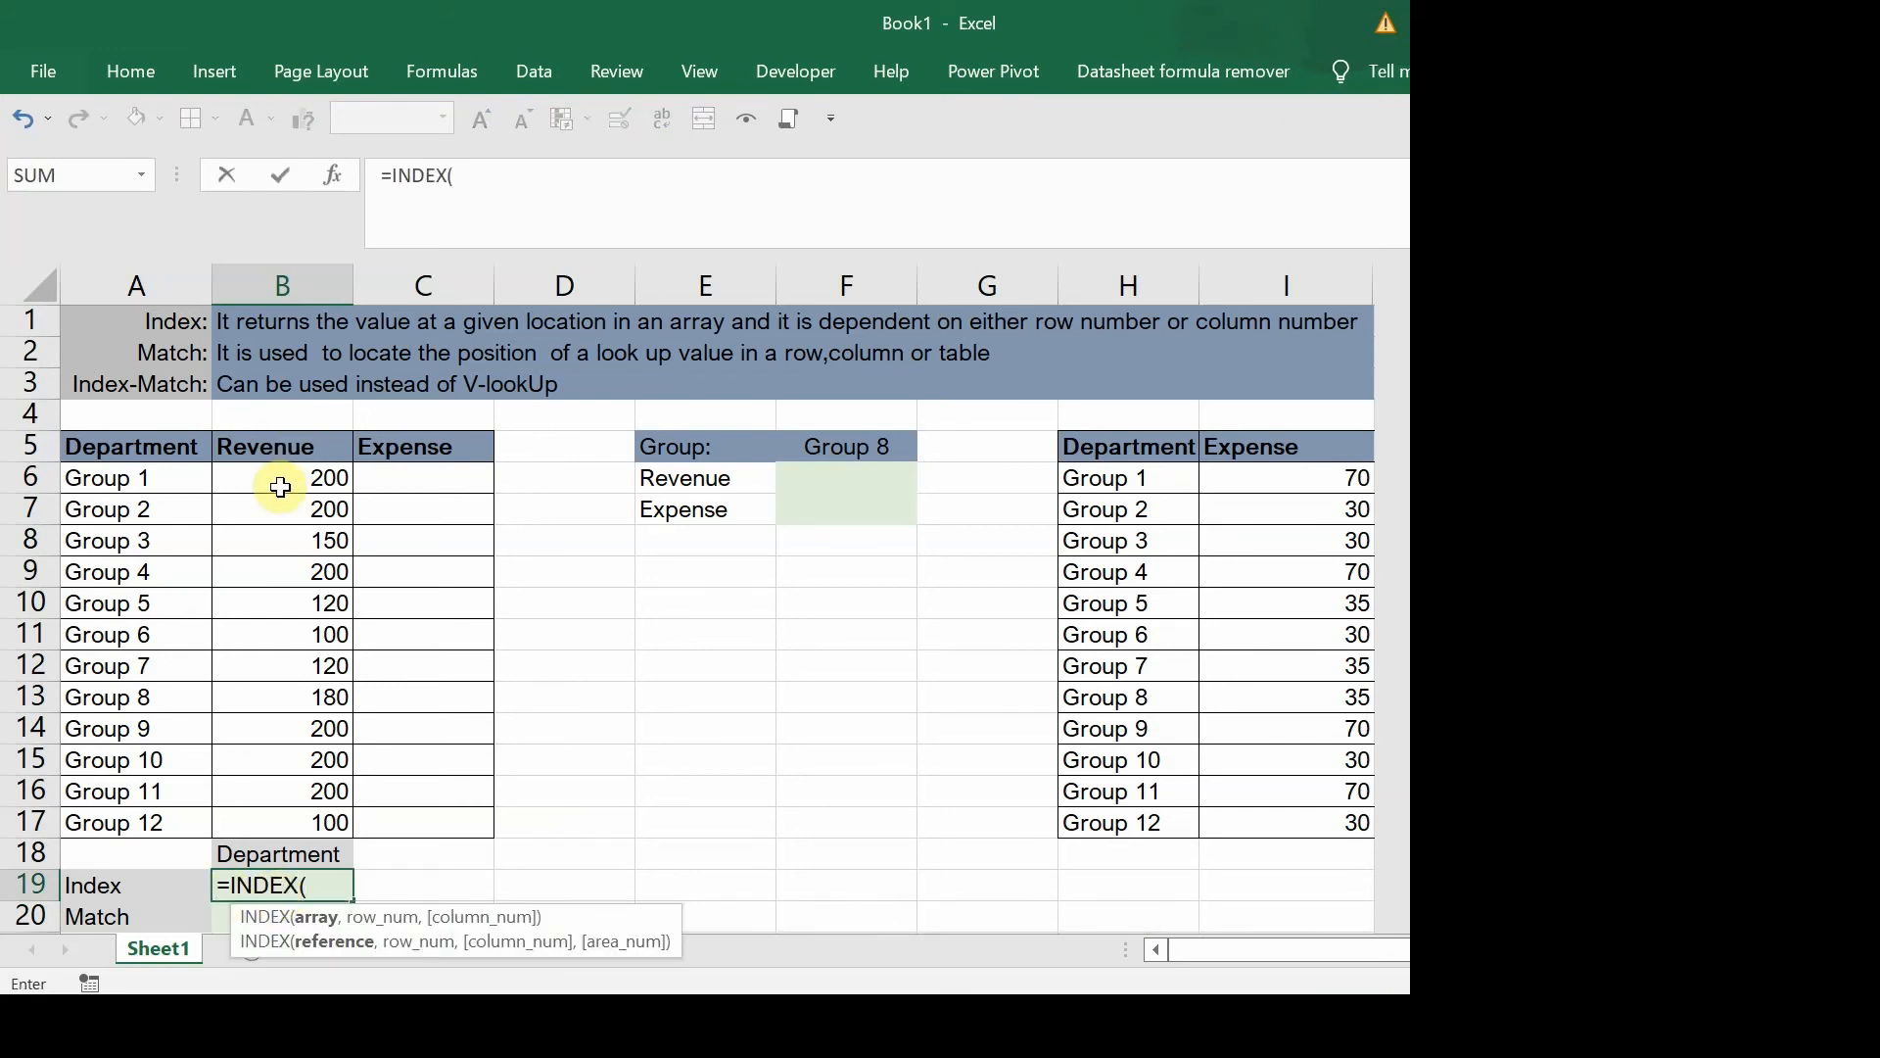
pyautogui.moveTo(278, 477); pyautogui.dragTo(294, 831)
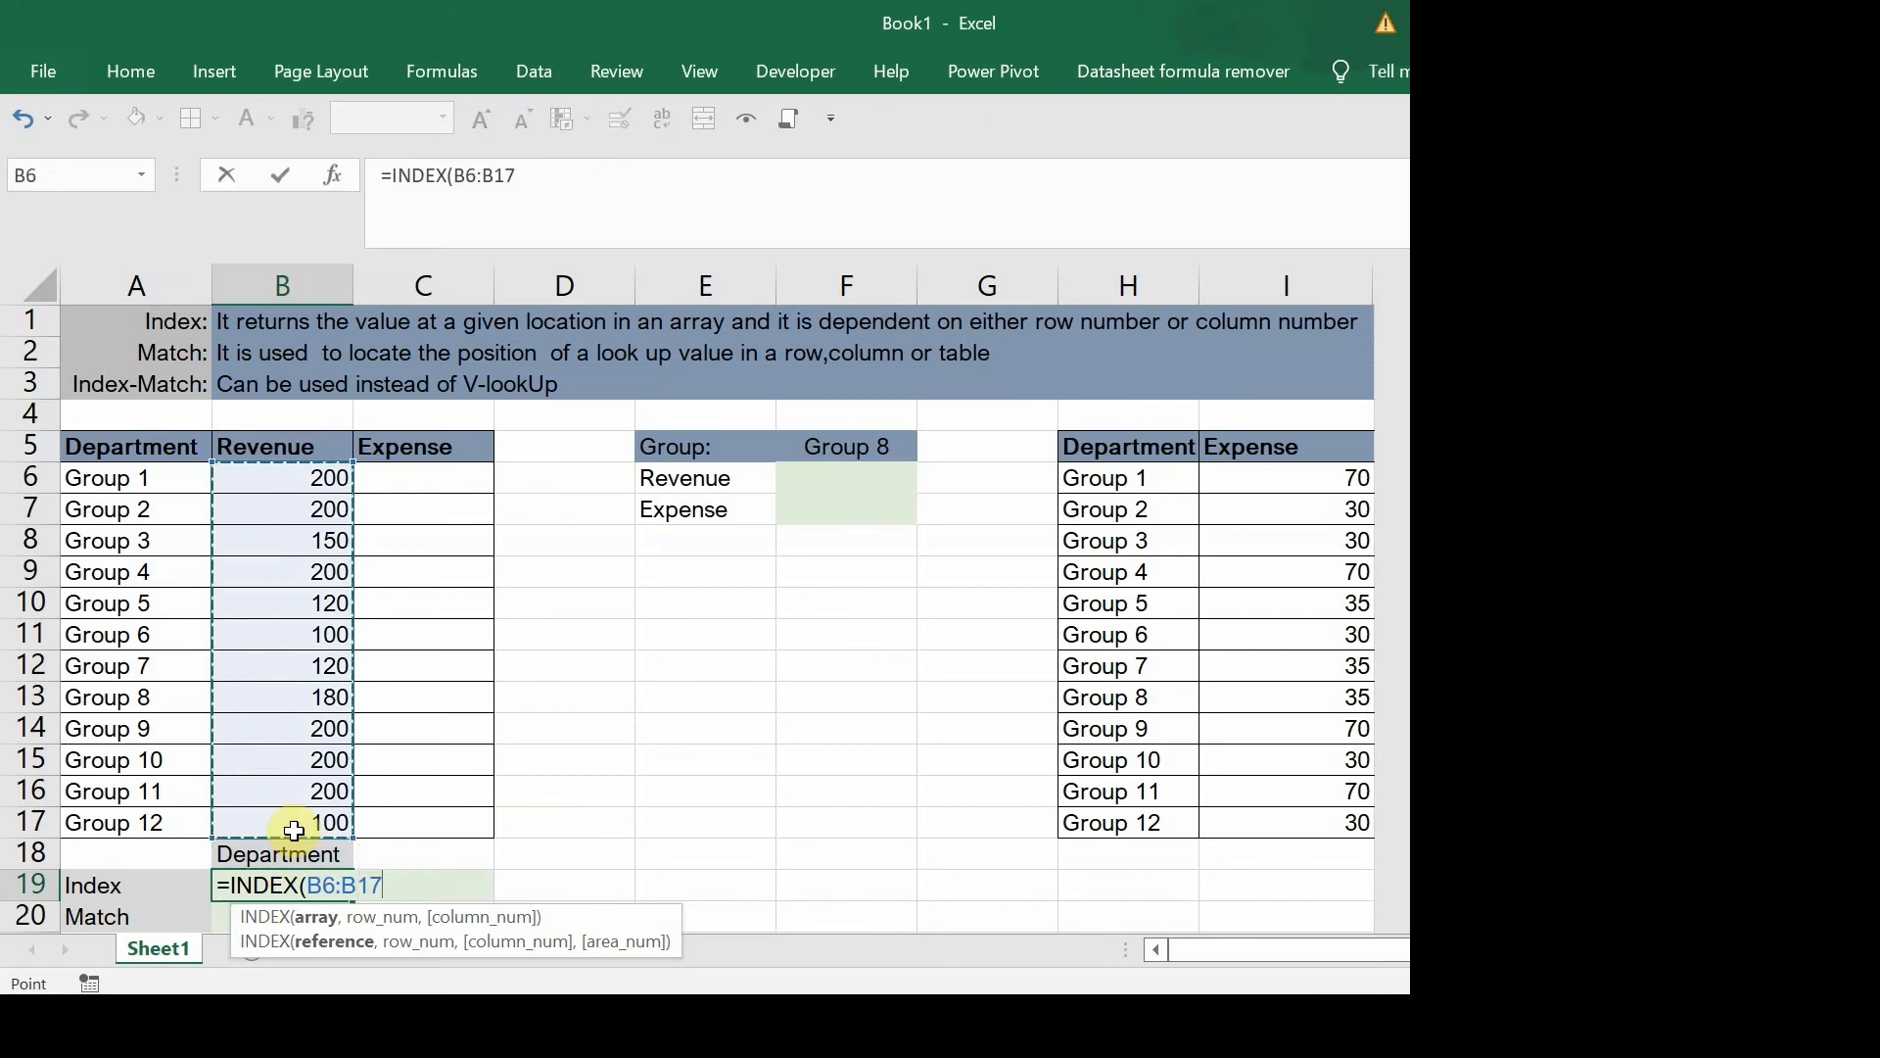
pyautogui.press('BackSpace')
pyautogui.press('BackSpace')
pyautogui.press('BackSpace')
pyautogui.press('BackSpace')
pyautogui.press('BackSpace')
pyautogui.press('BackSpace')
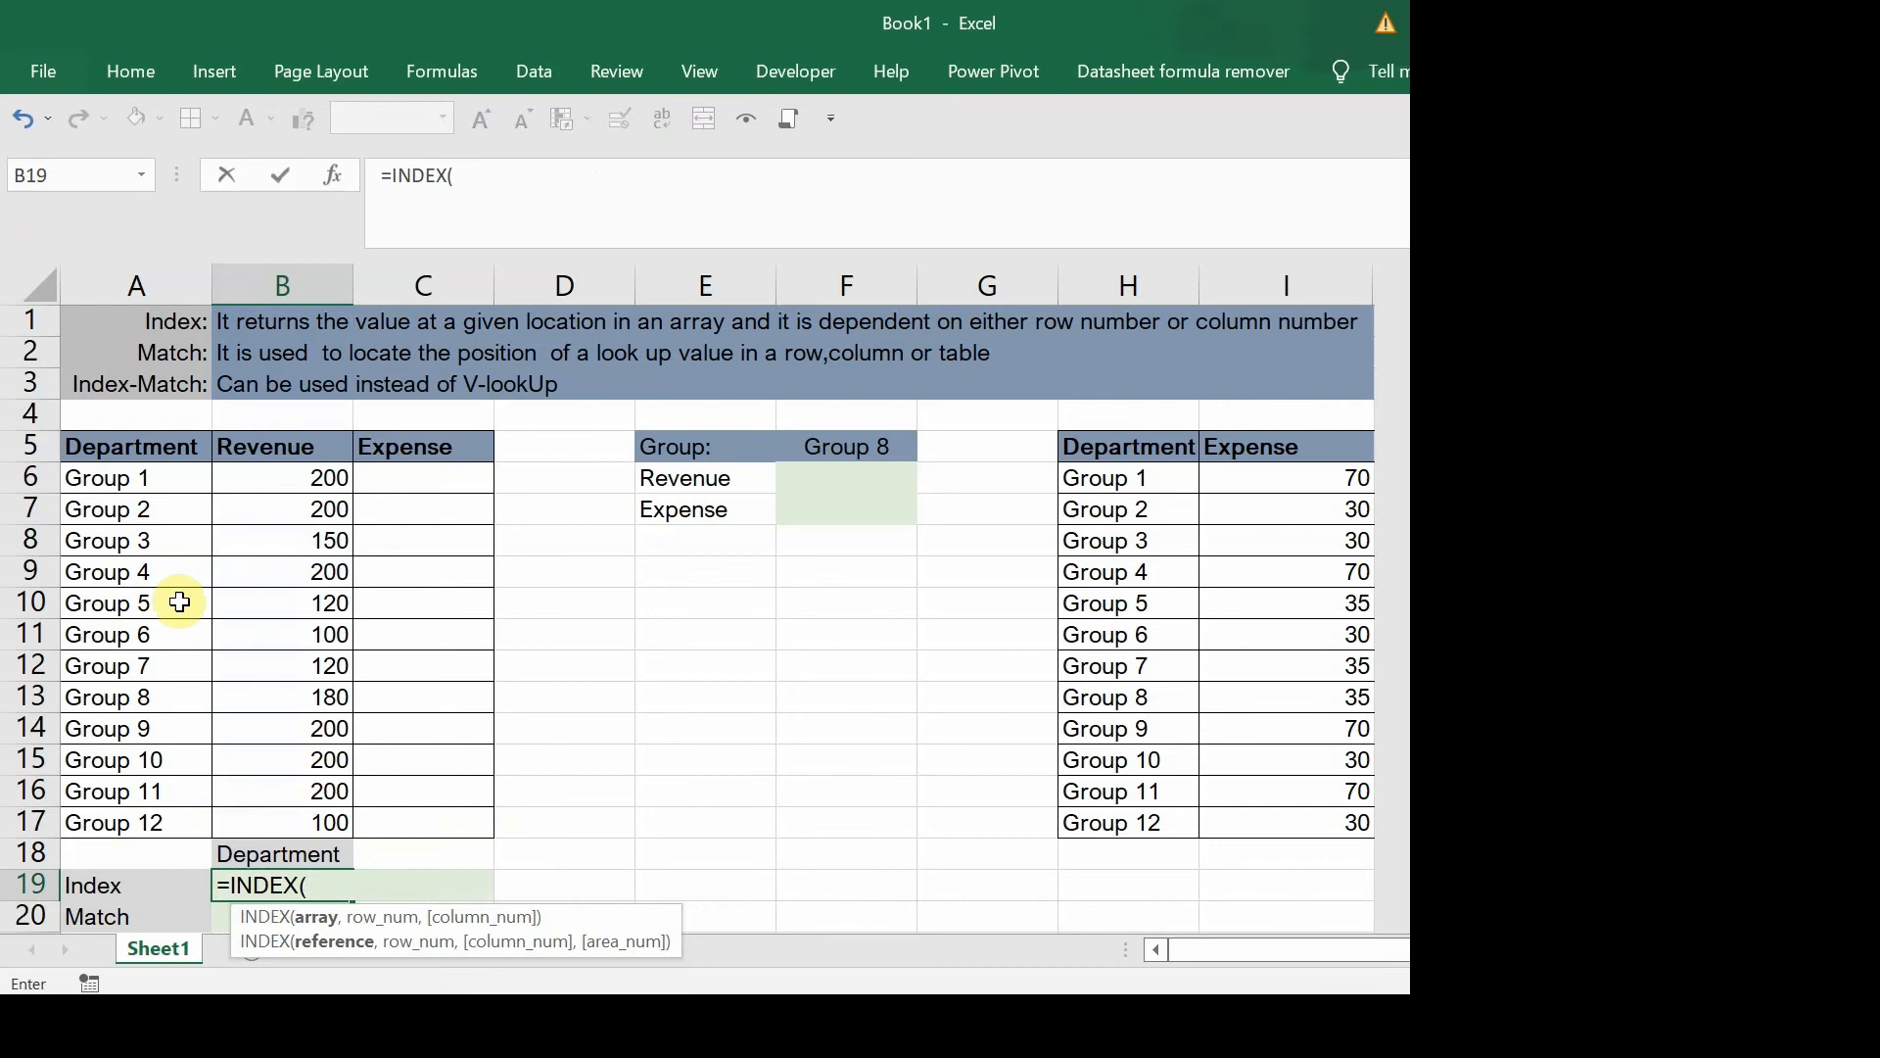
# Step: Complete the B19 formula as =INDEX($A$6:$B$17,4,2) and check it against the fourth value in the Revenue column
pyautogui.moveTo(121, 478); pyautogui.dragTo(298, 811)
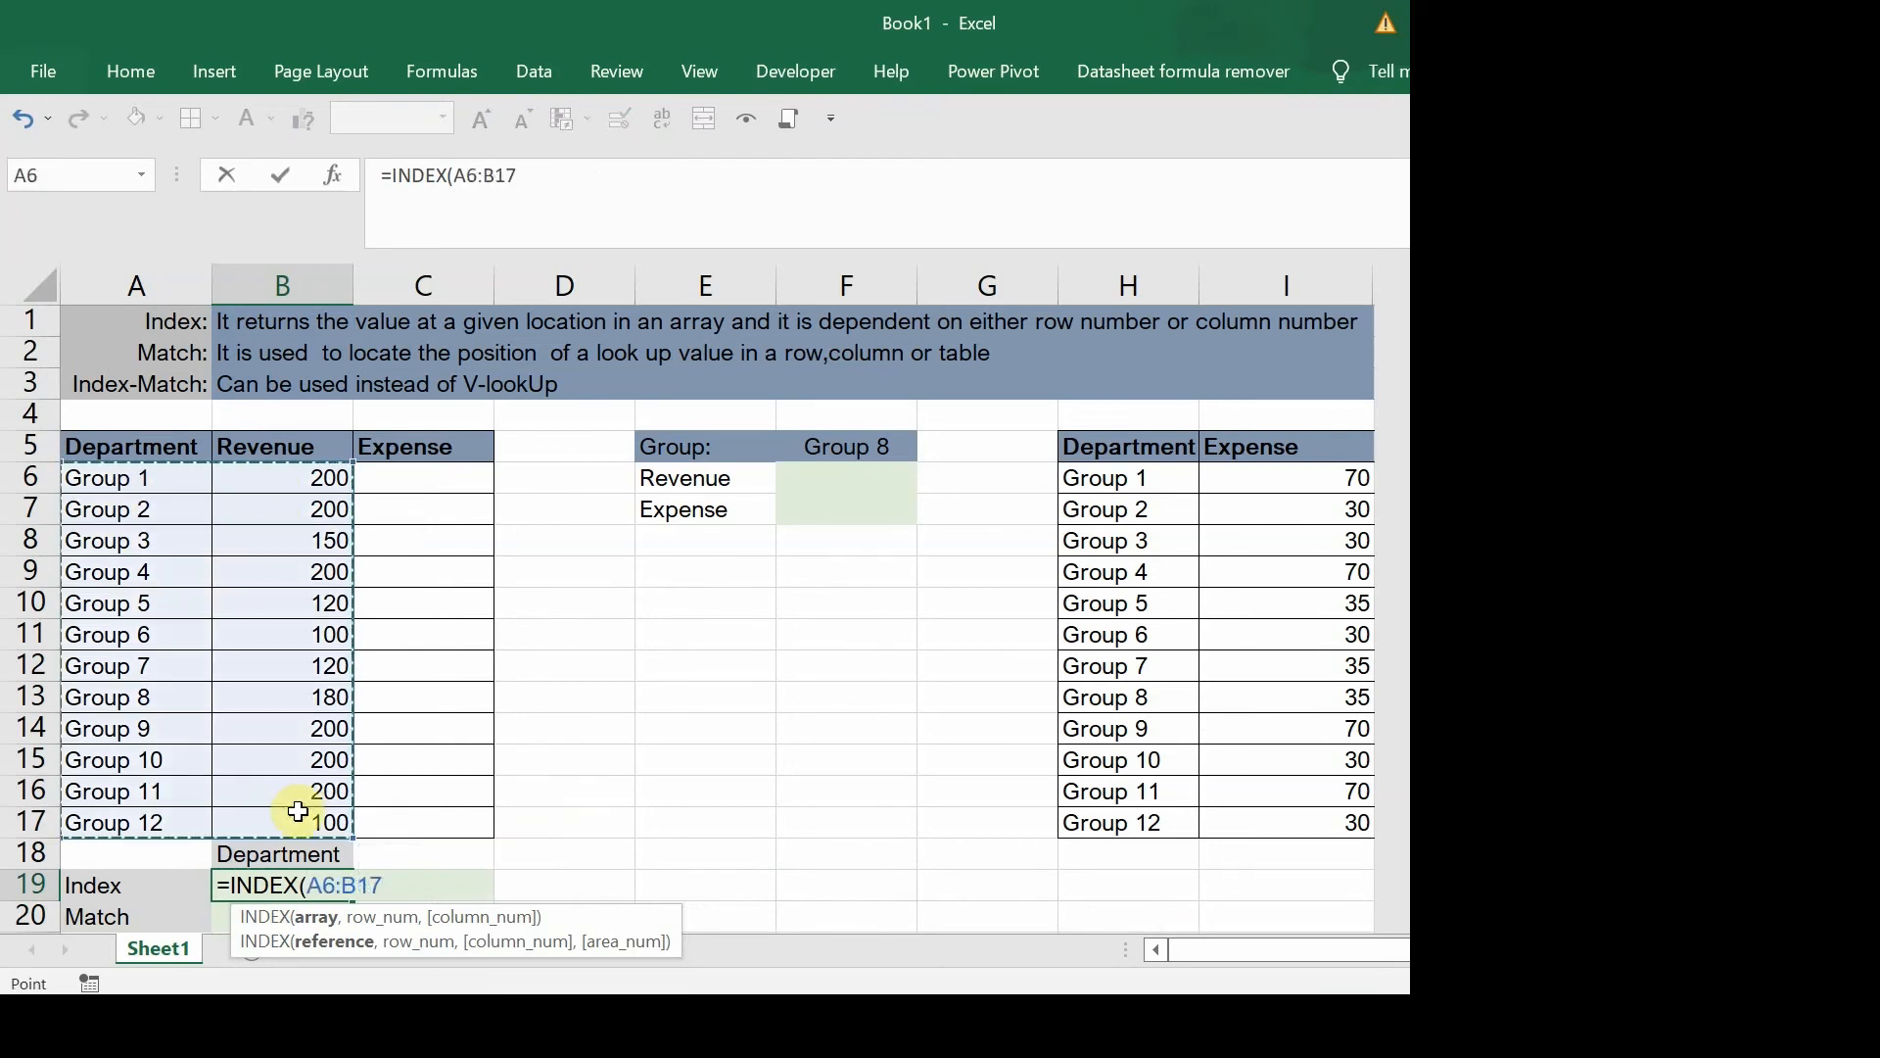
pyautogui.press('F4')
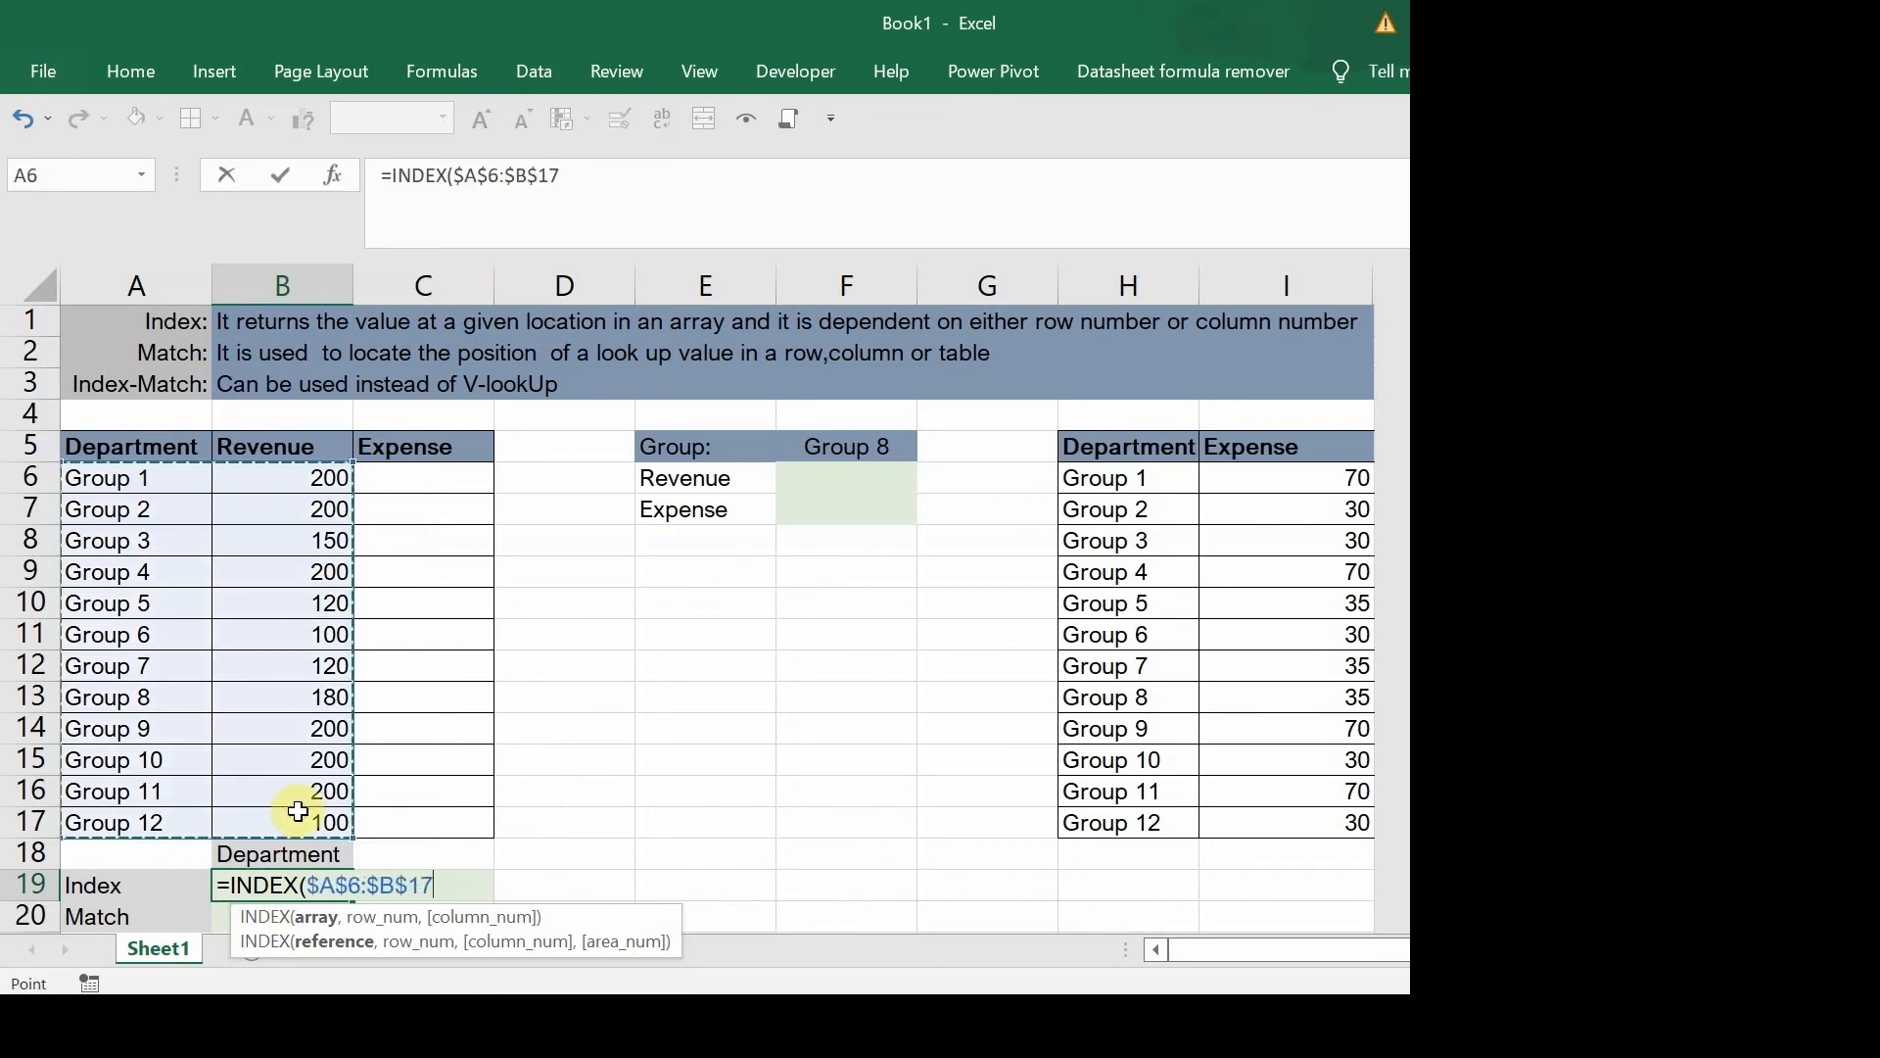
pyautogui.write(',')
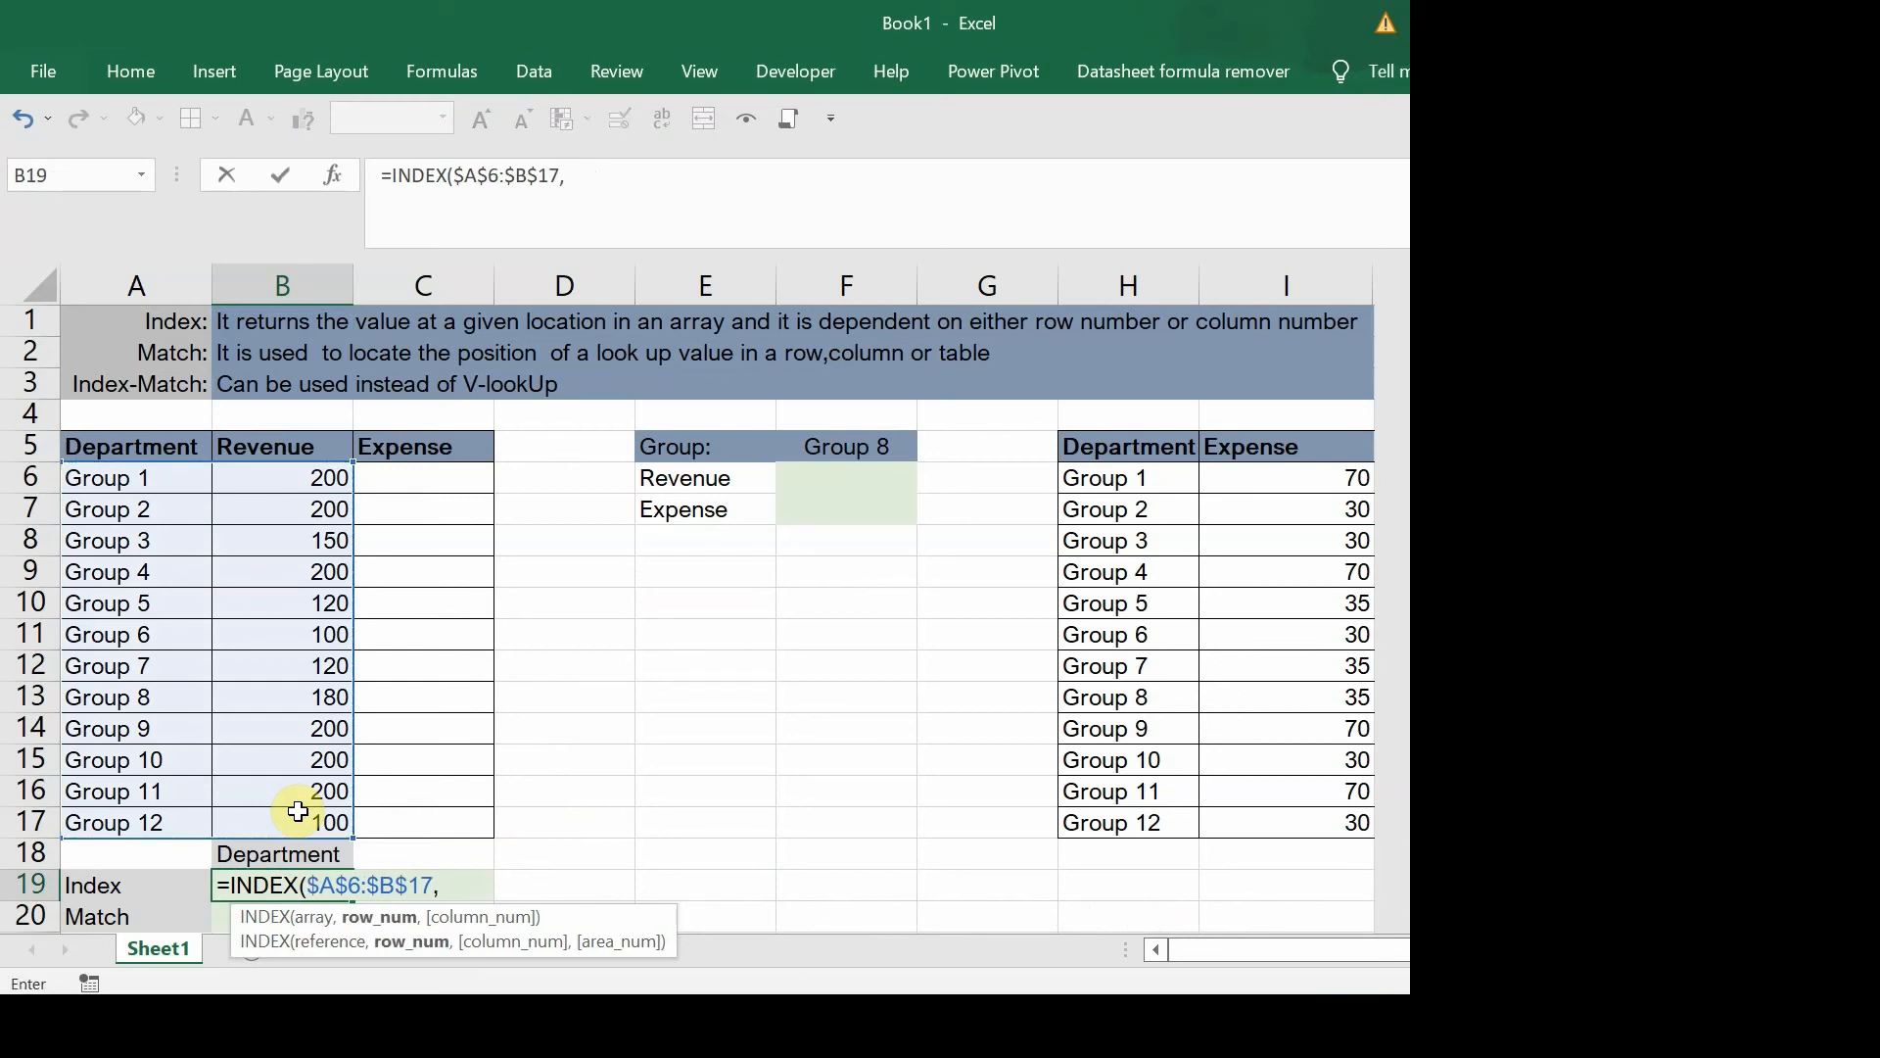
pyautogui.write('4,')
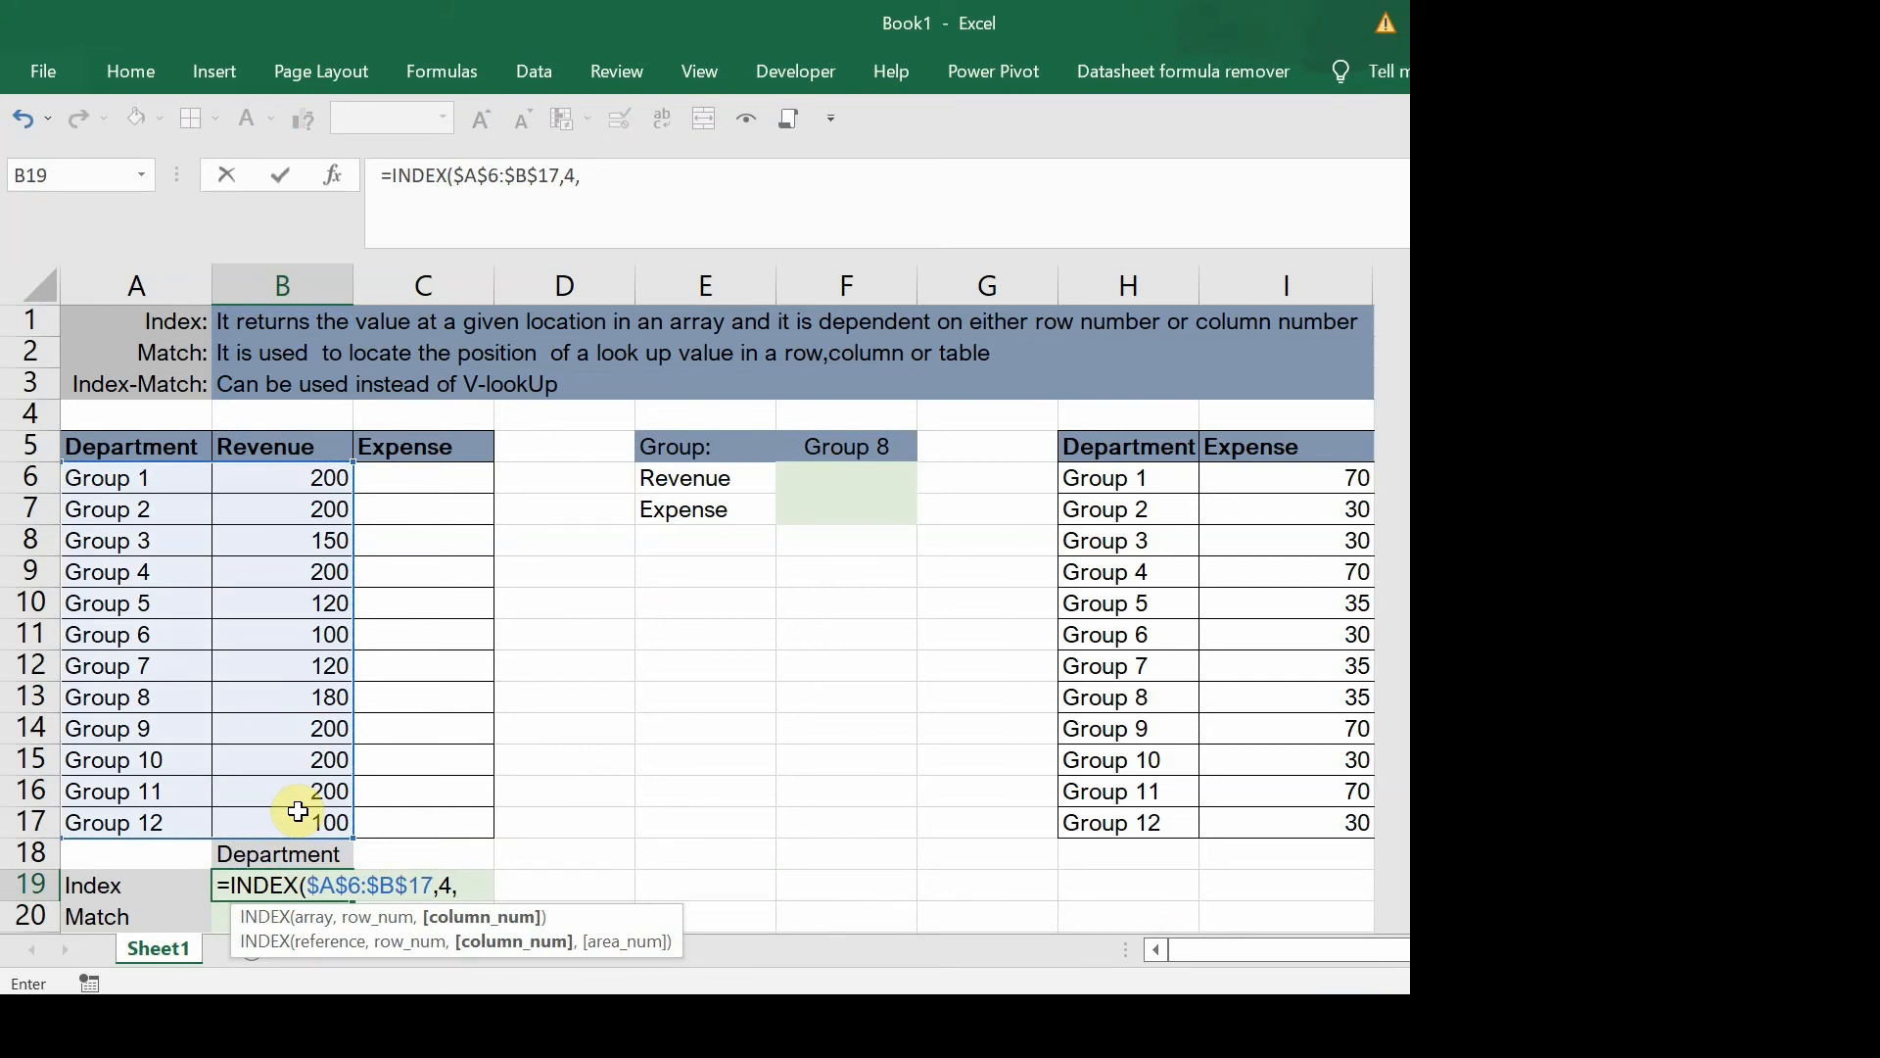
pyautogui.write('2)')
pyautogui.press('Return')
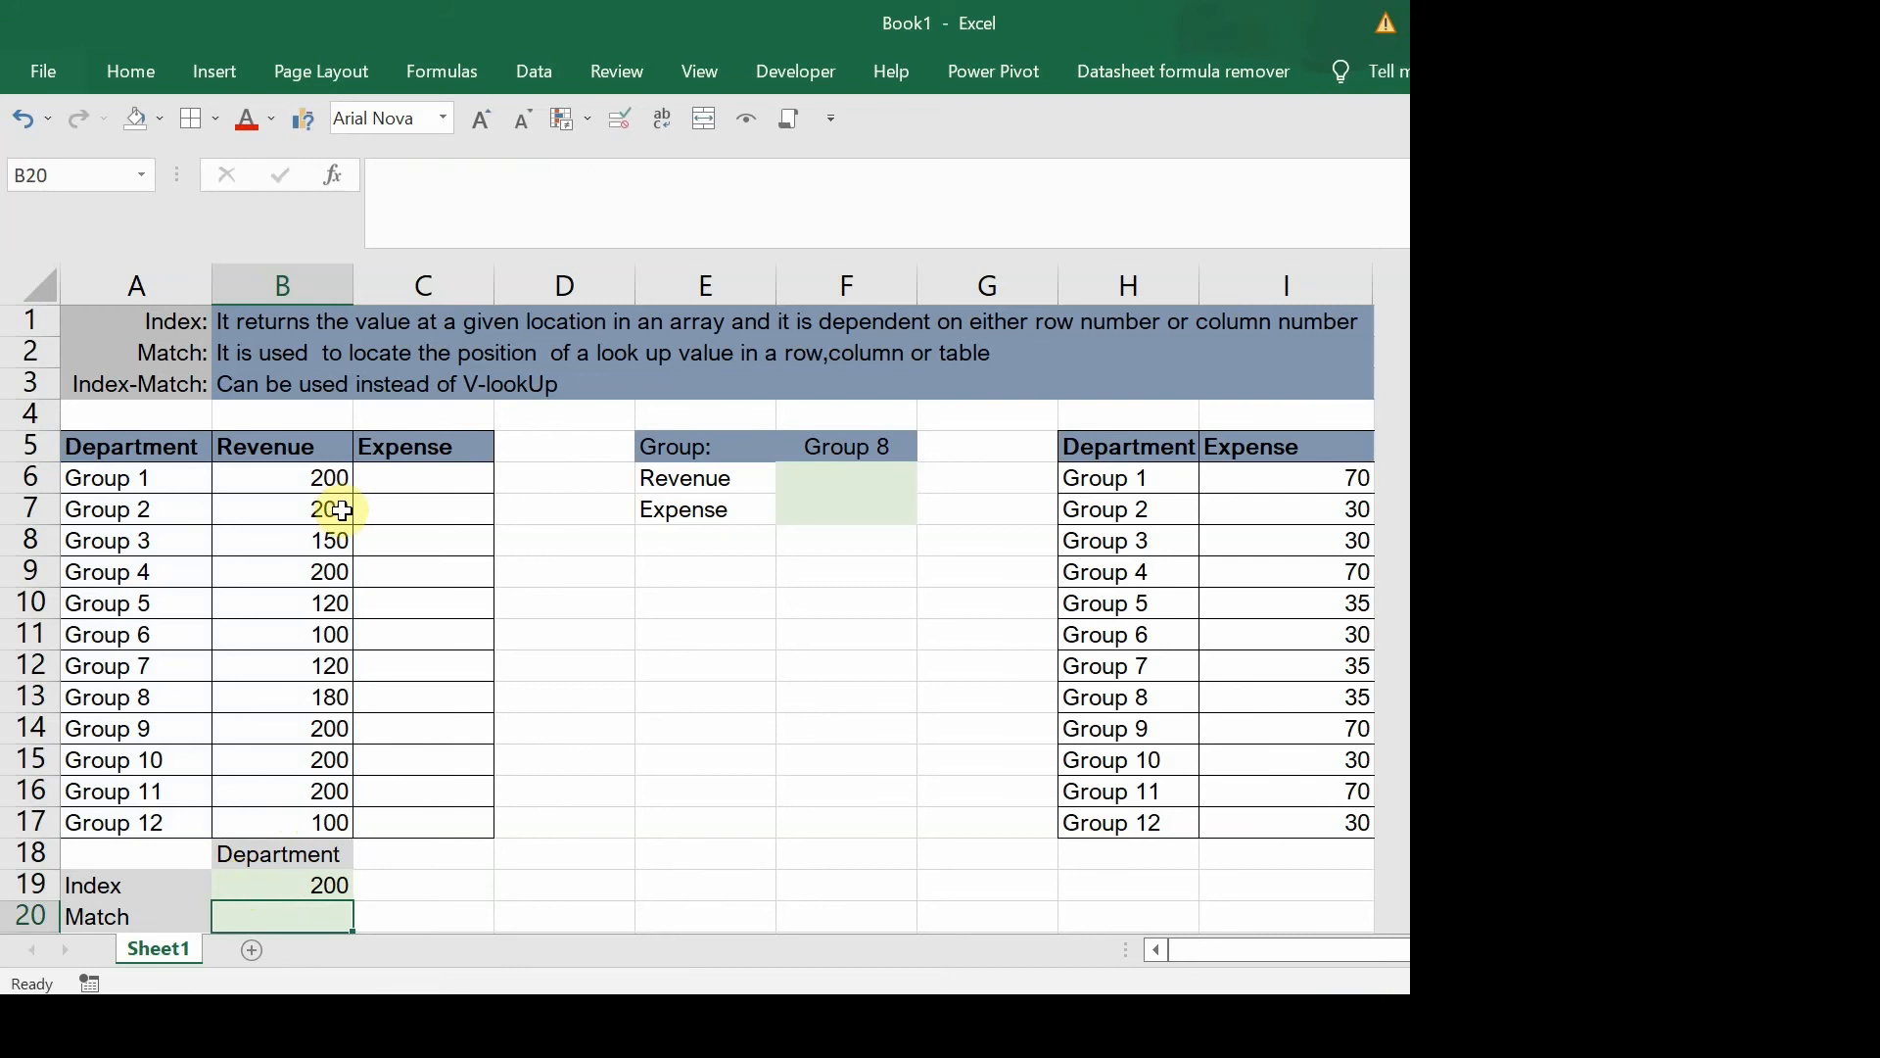
pyautogui.click(311, 478)
pyautogui.press('Down')
pyautogui.press('Down')
pyautogui.press('Down')
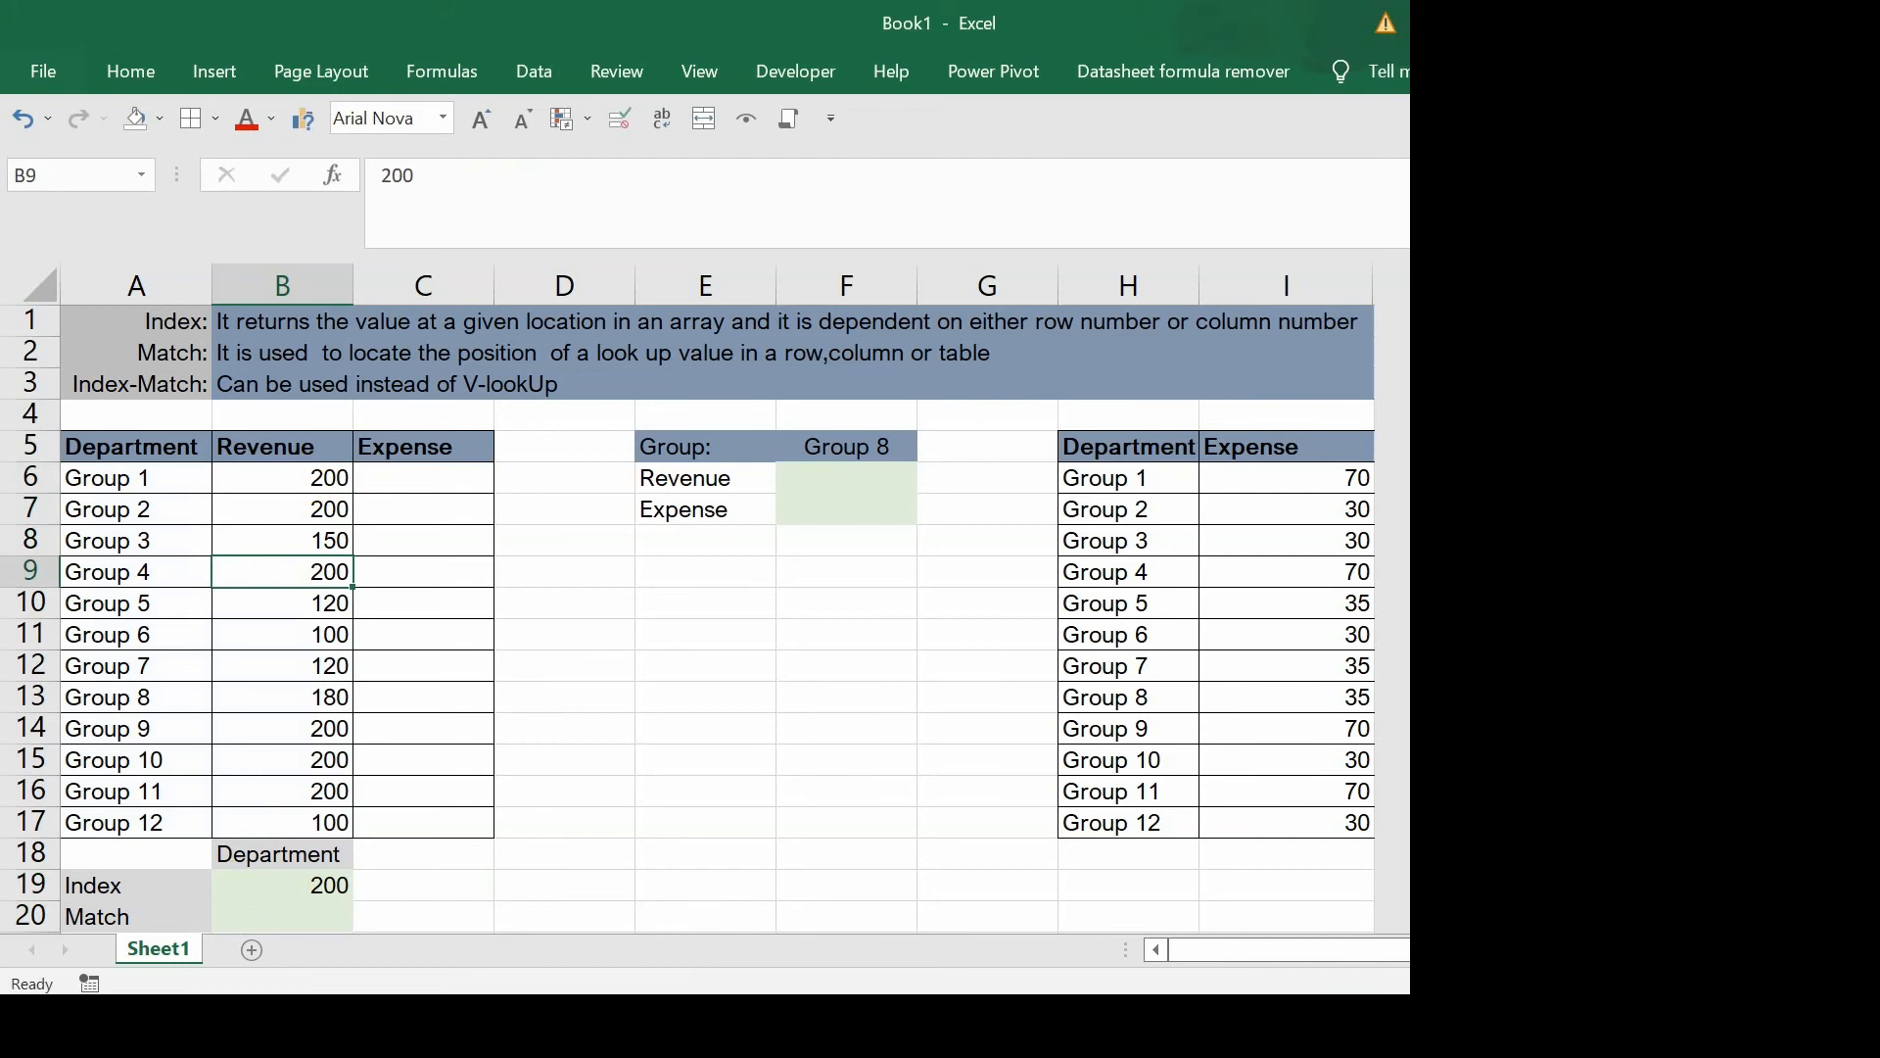
# Step: Enter =MATCH(A6,A6:A17,0) in cell B20 to find Group 1's position by exact match in the Department list
pyautogui.scroll(-1, 828, 801)
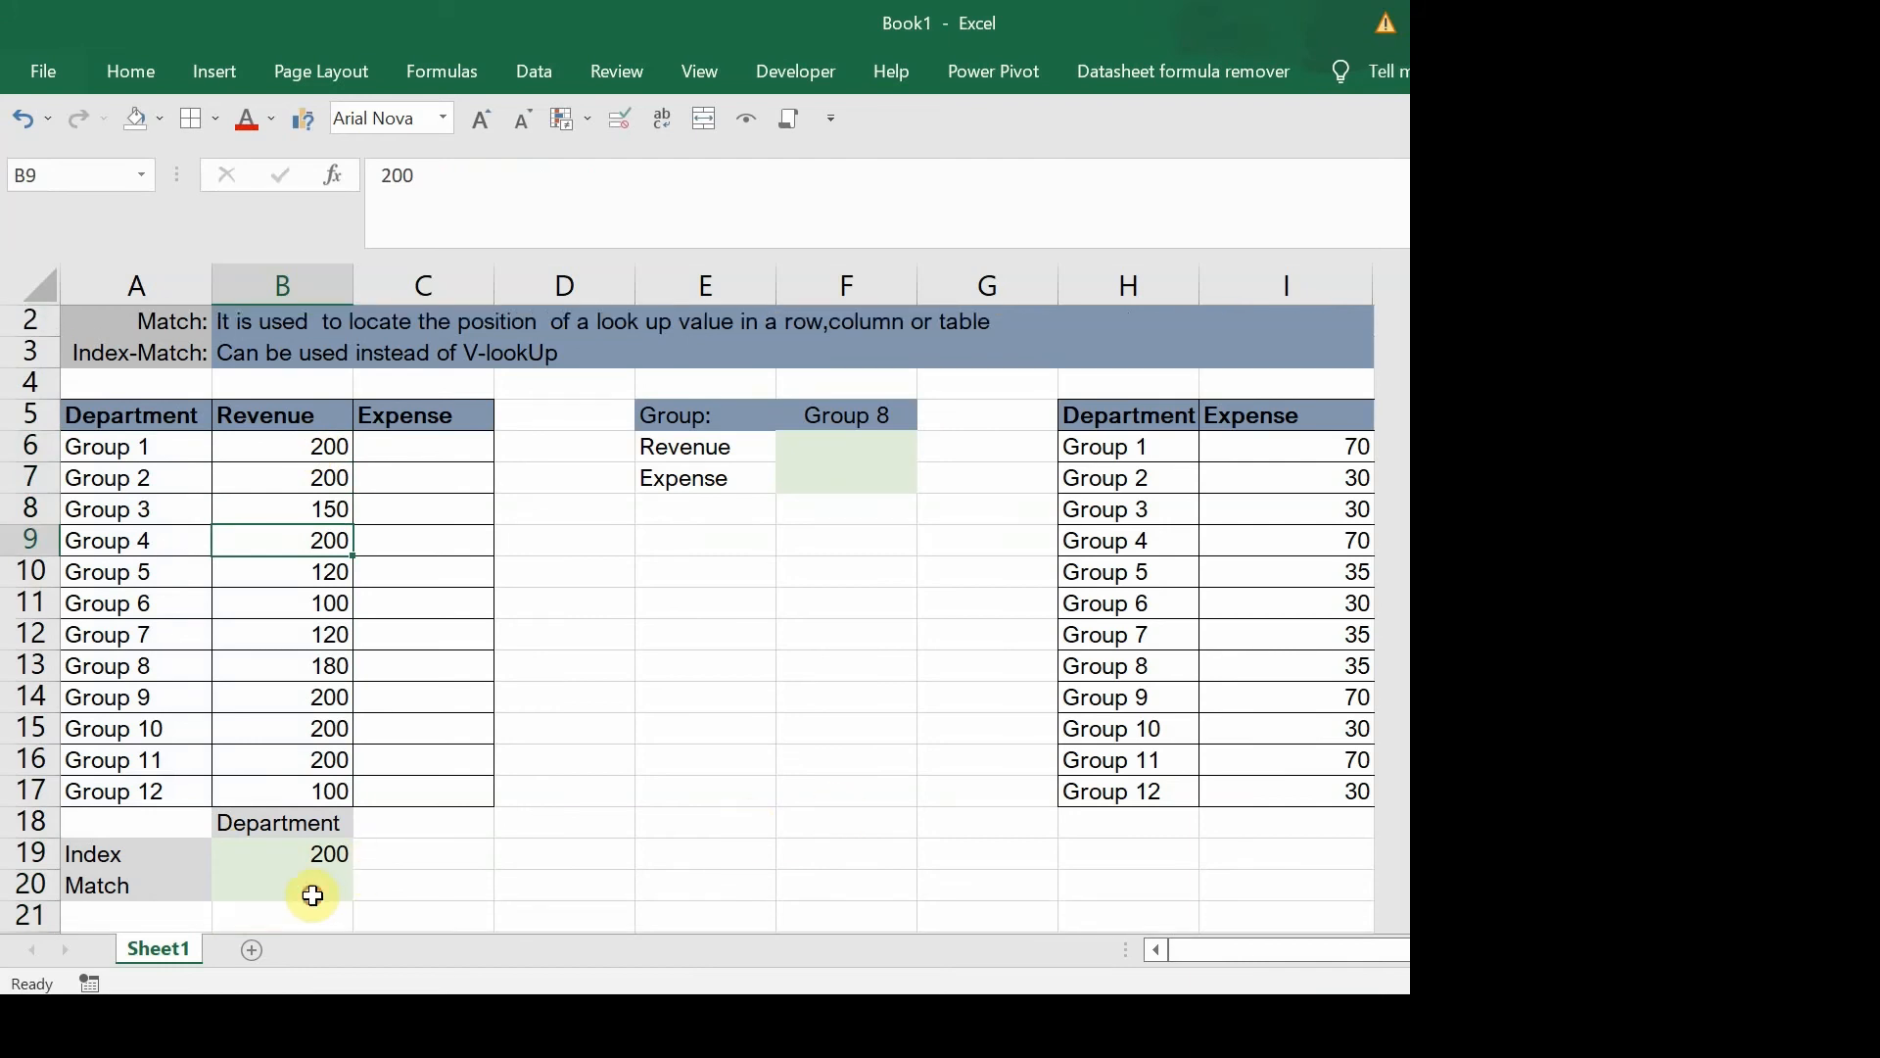
pyautogui.click(313, 895)
pyautogui.write('=match')
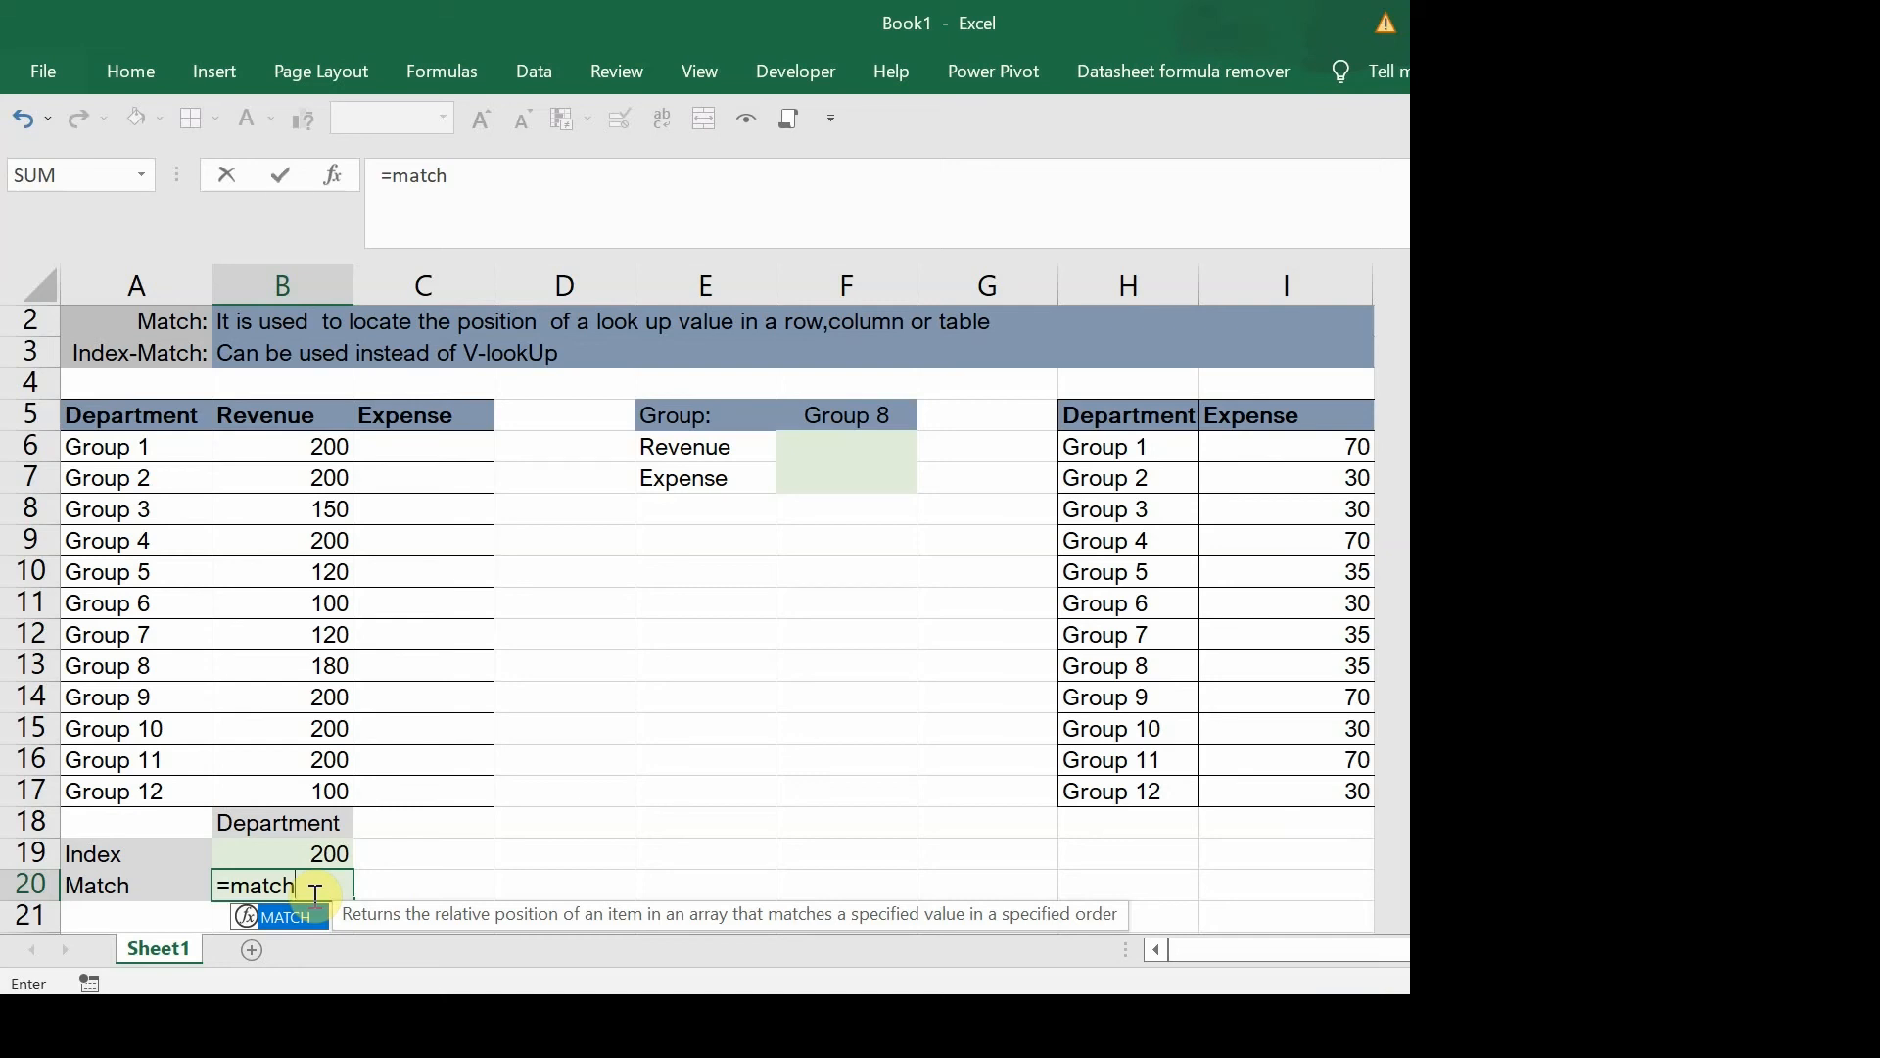
pyautogui.press('Tab')
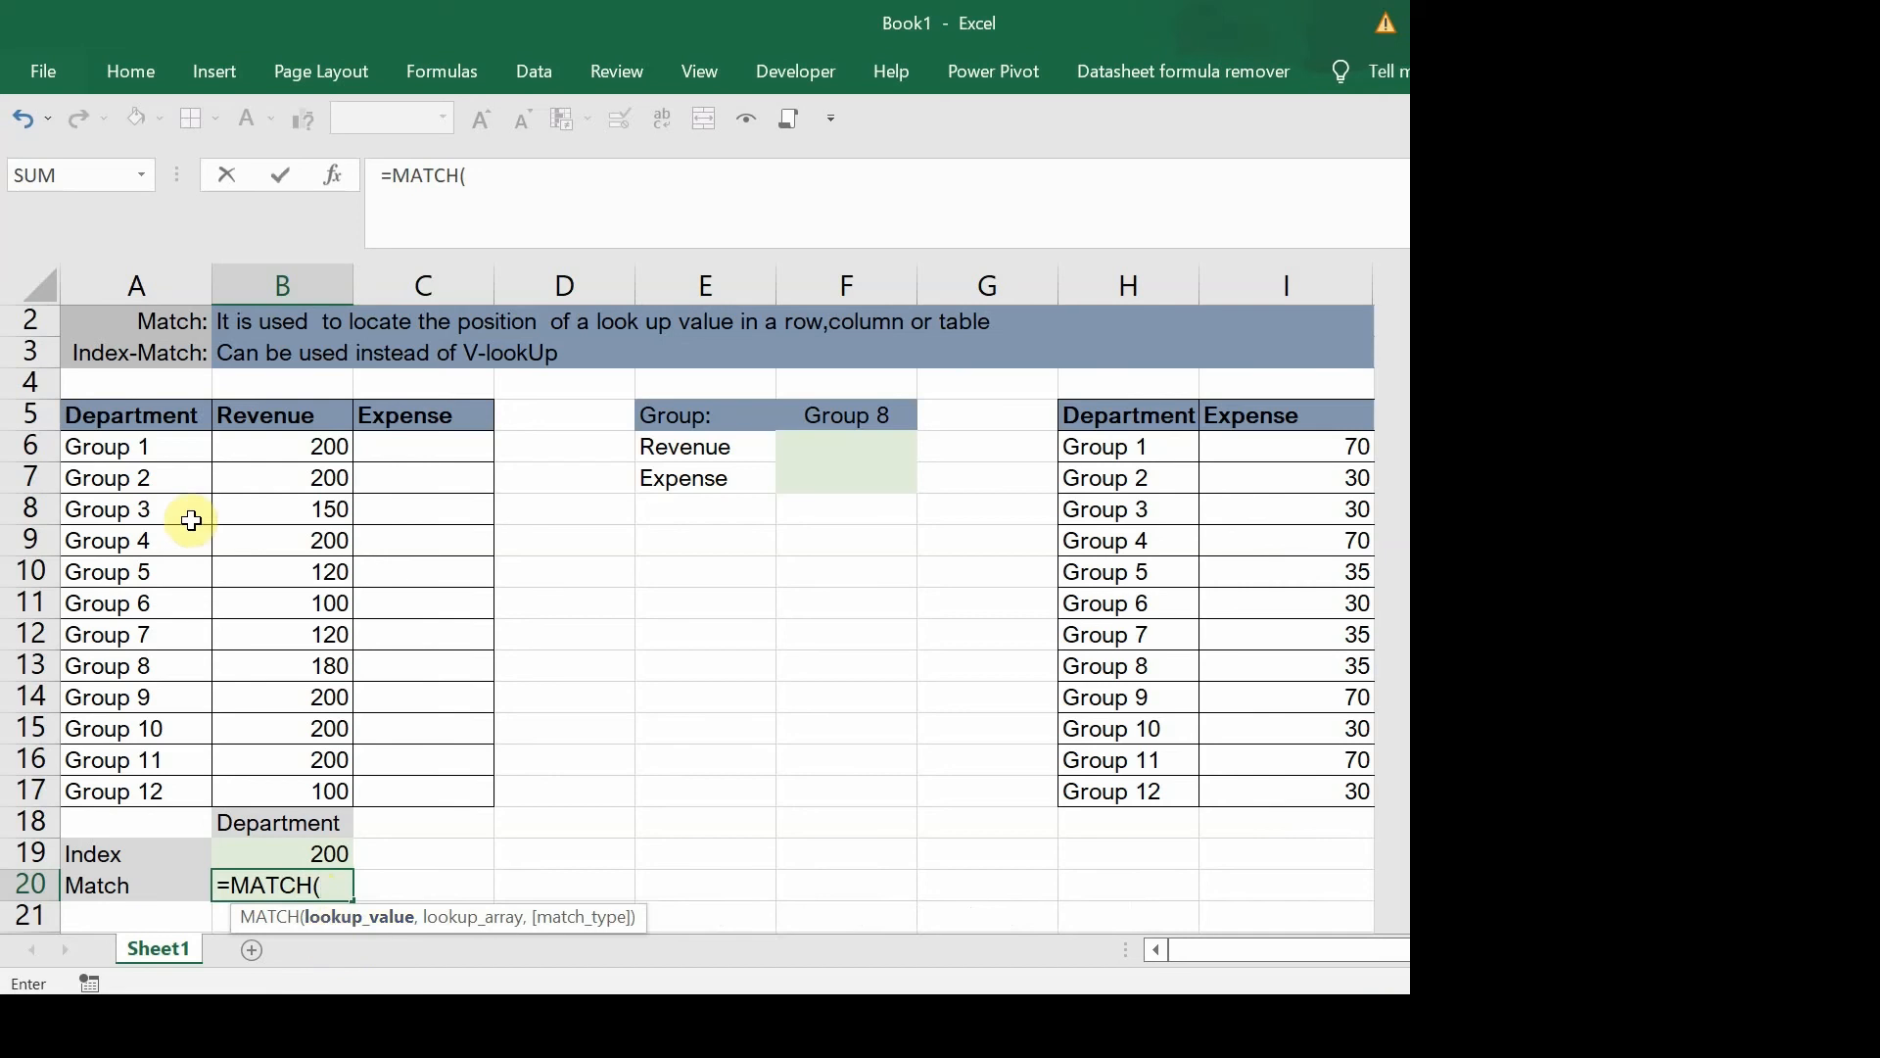
pyautogui.click(118, 447)
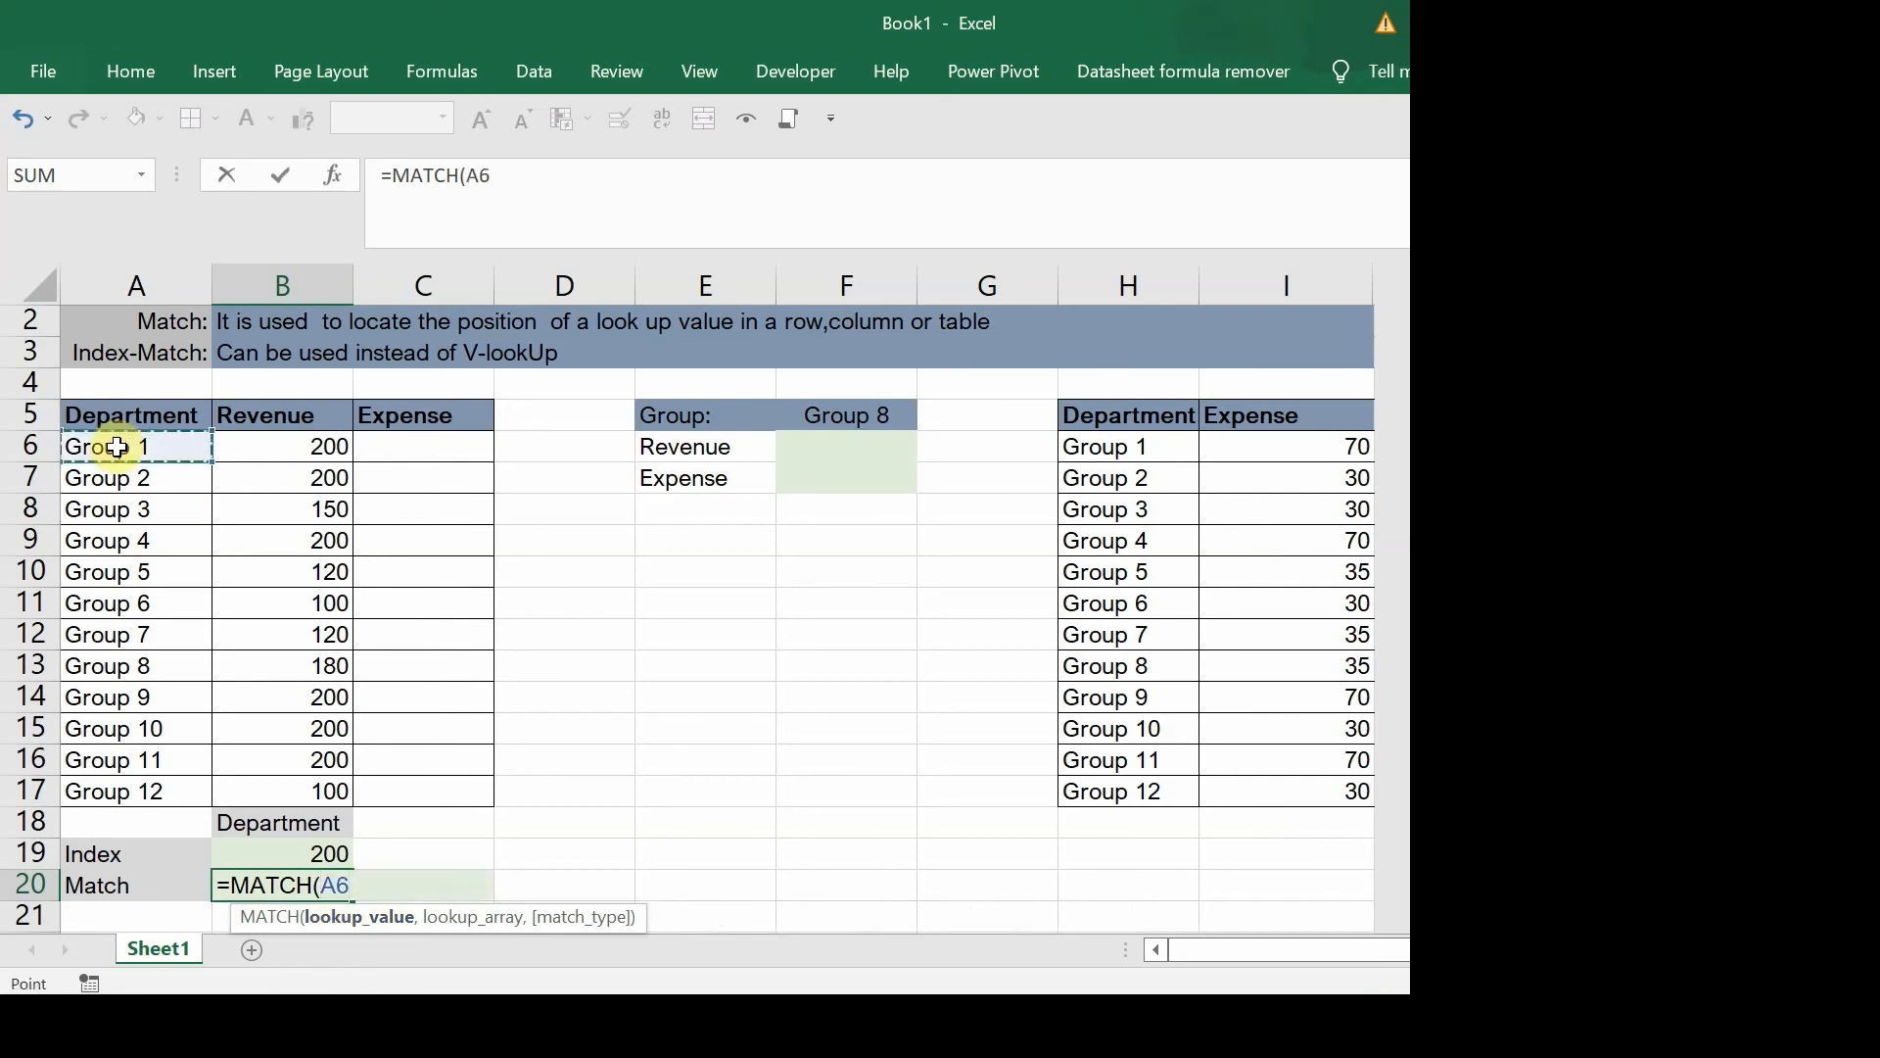
pyautogui.write(',')
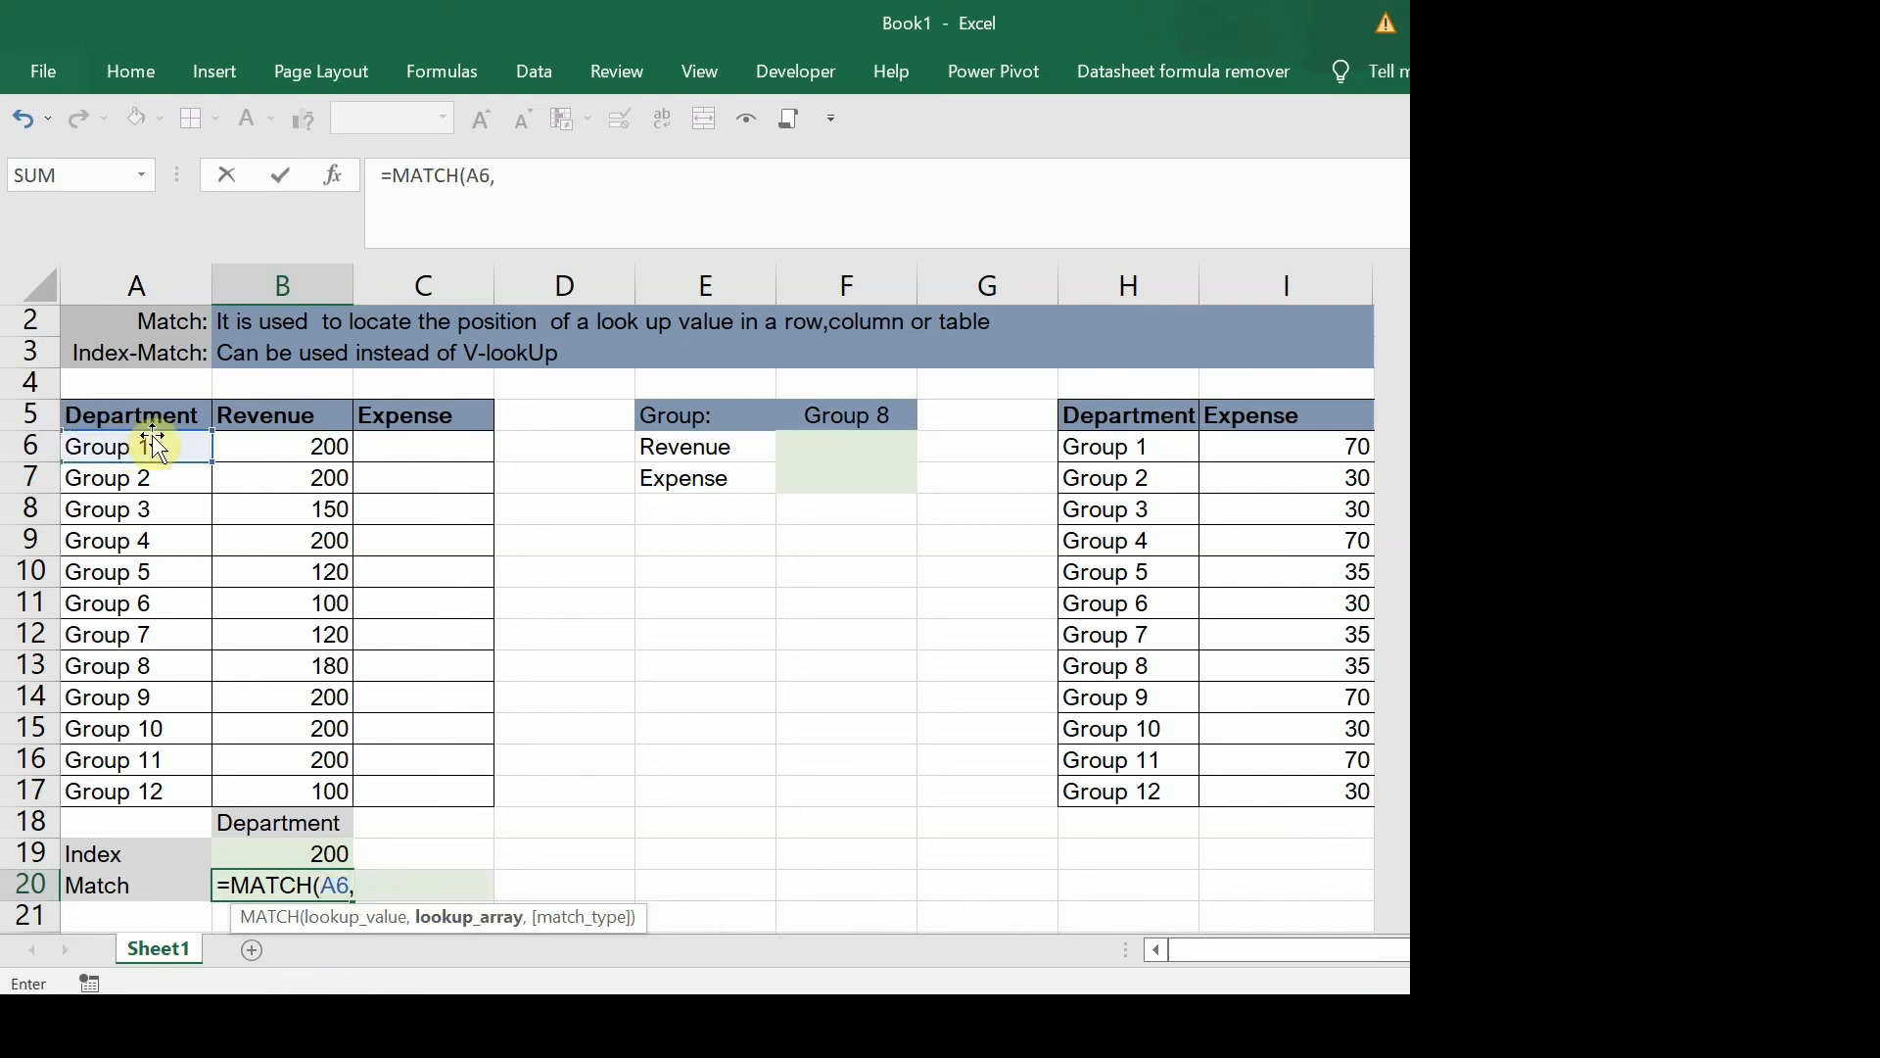
pyautogui.moveTo(137, 448); pyautogui.dragTo(128, 801)
pyautogui.moveTo(128, 801); pyautogui.dragTo(129, 803)
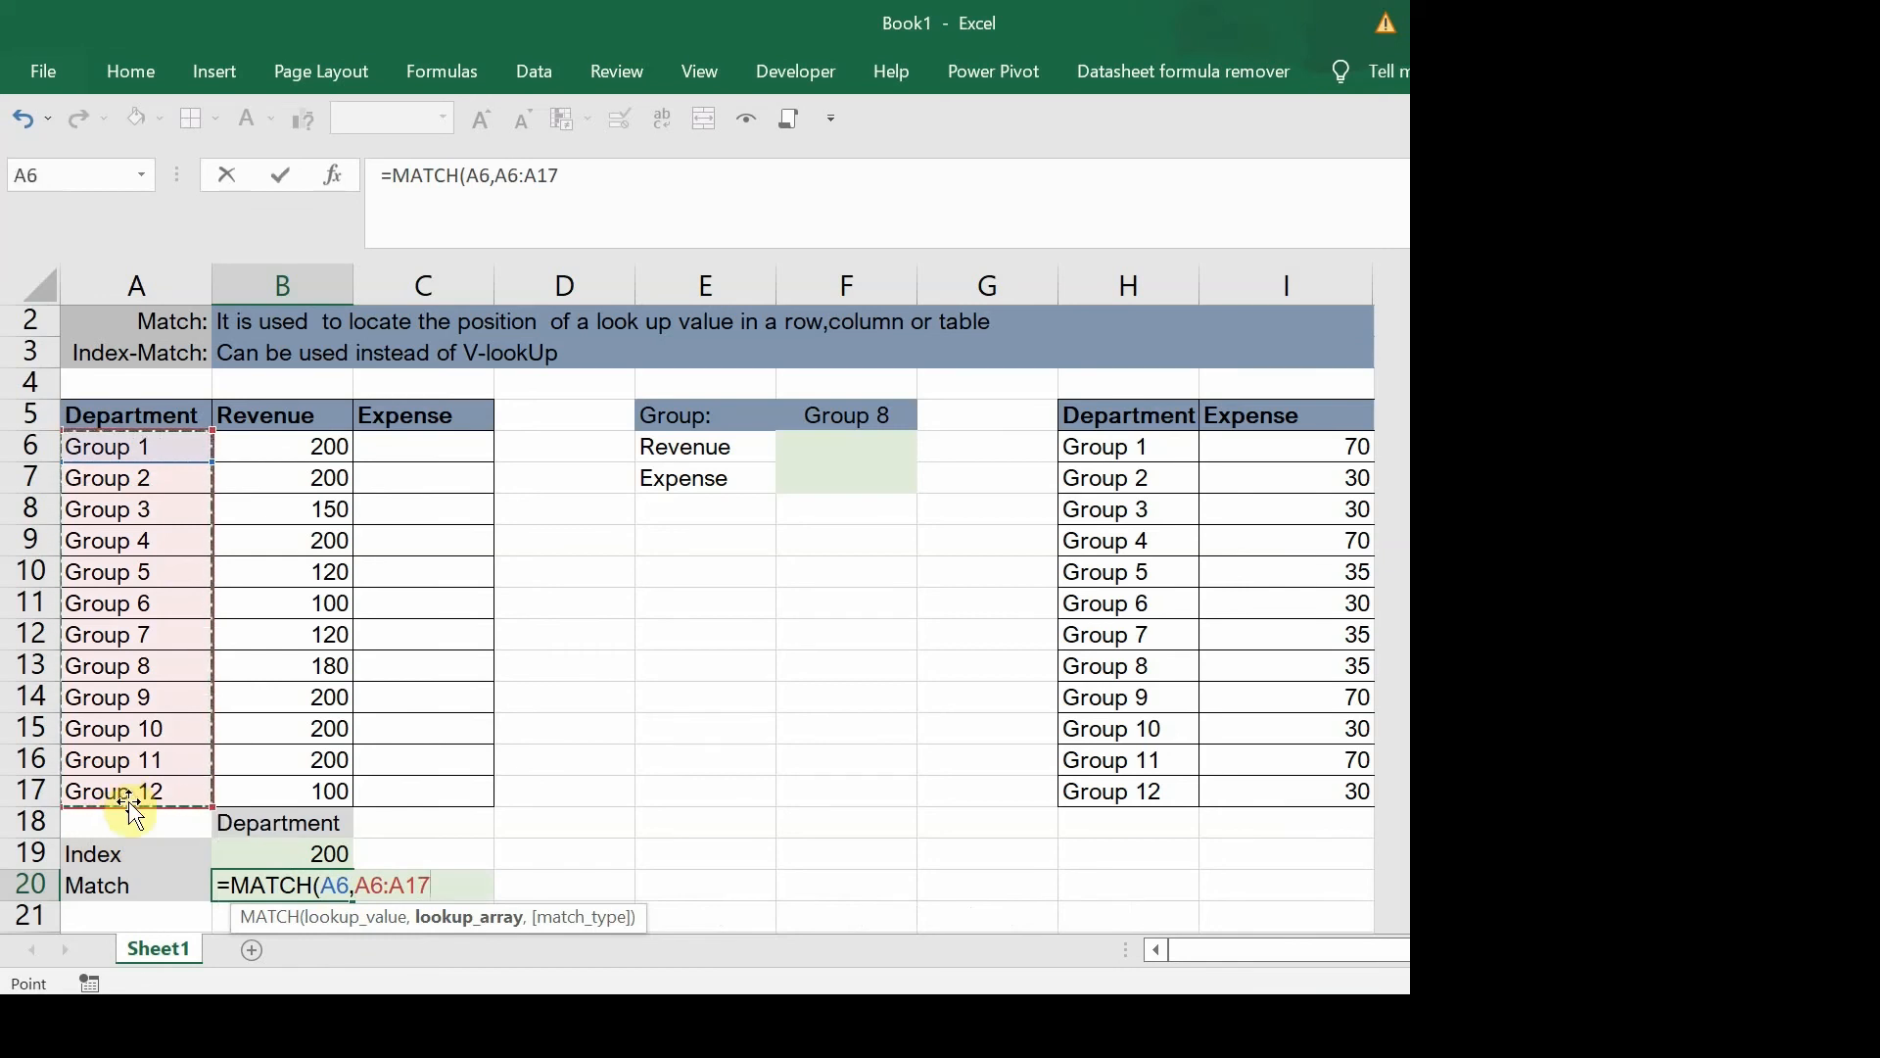
pyautogui.write(',')
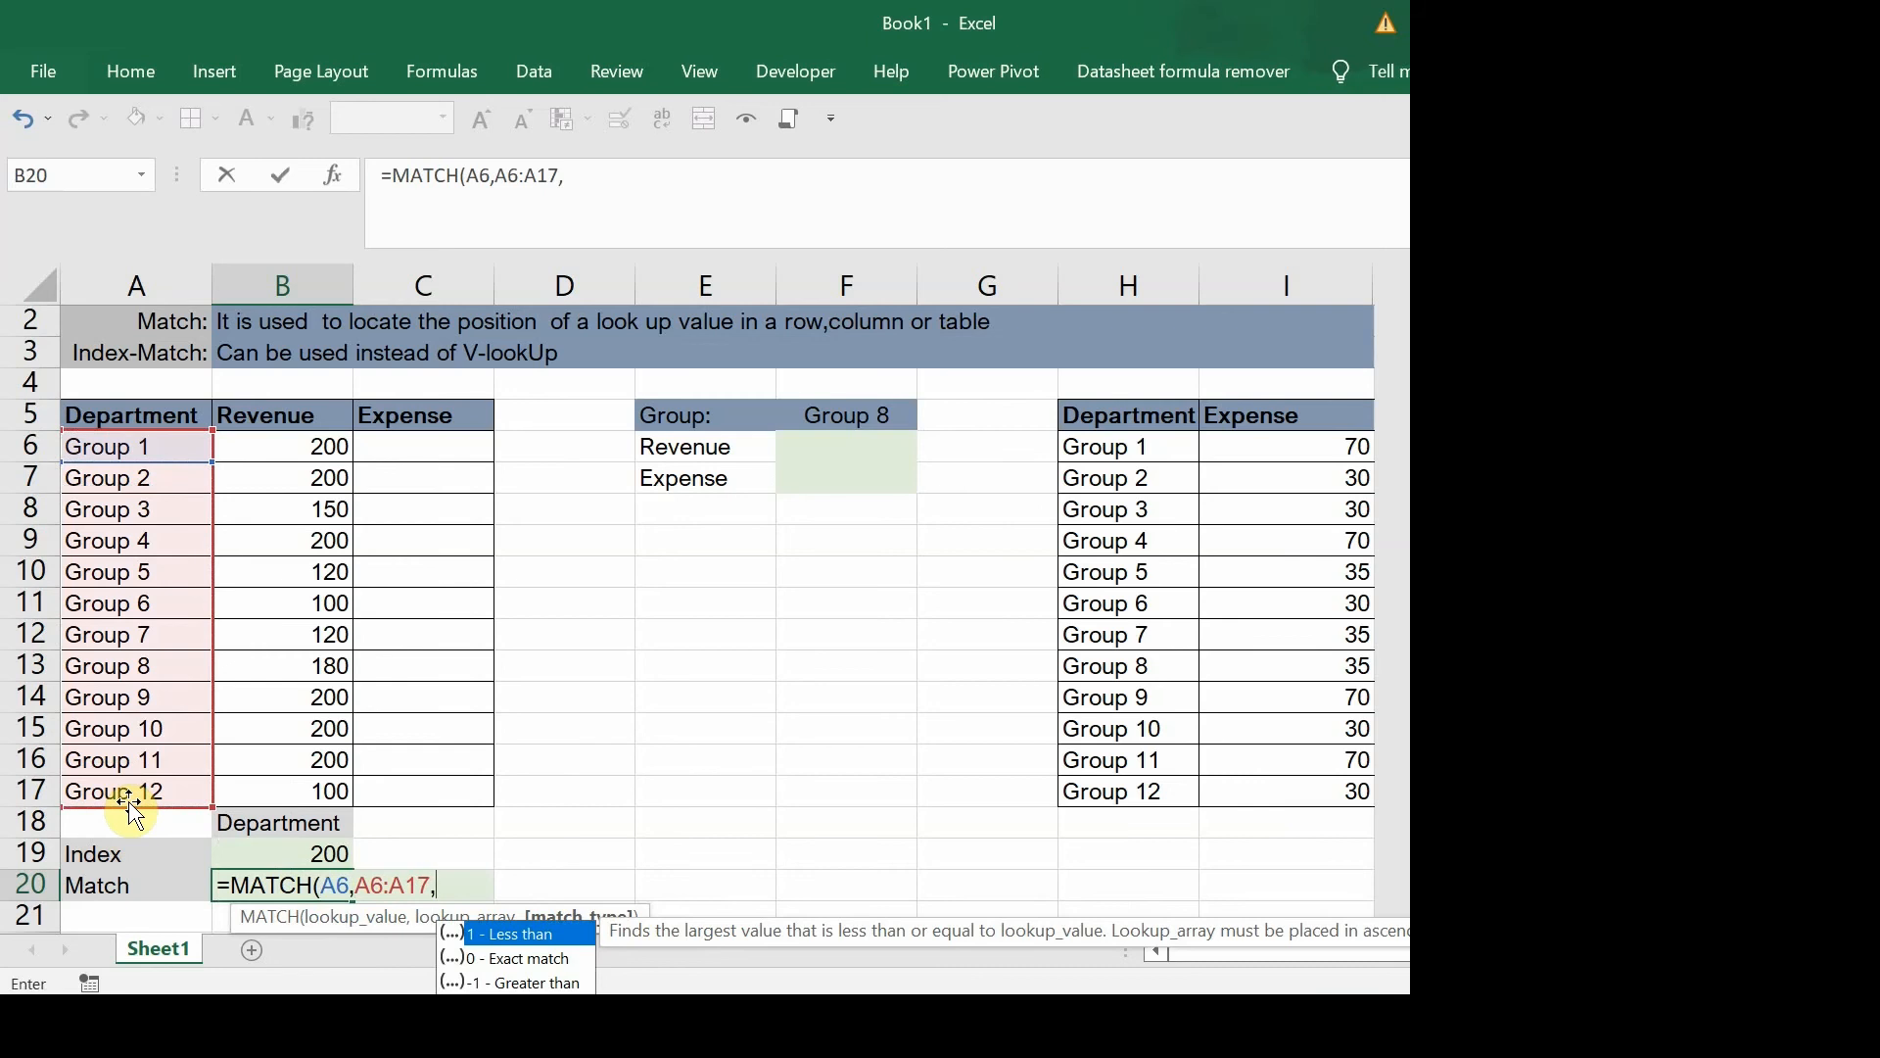
pyautogui.write('0)')
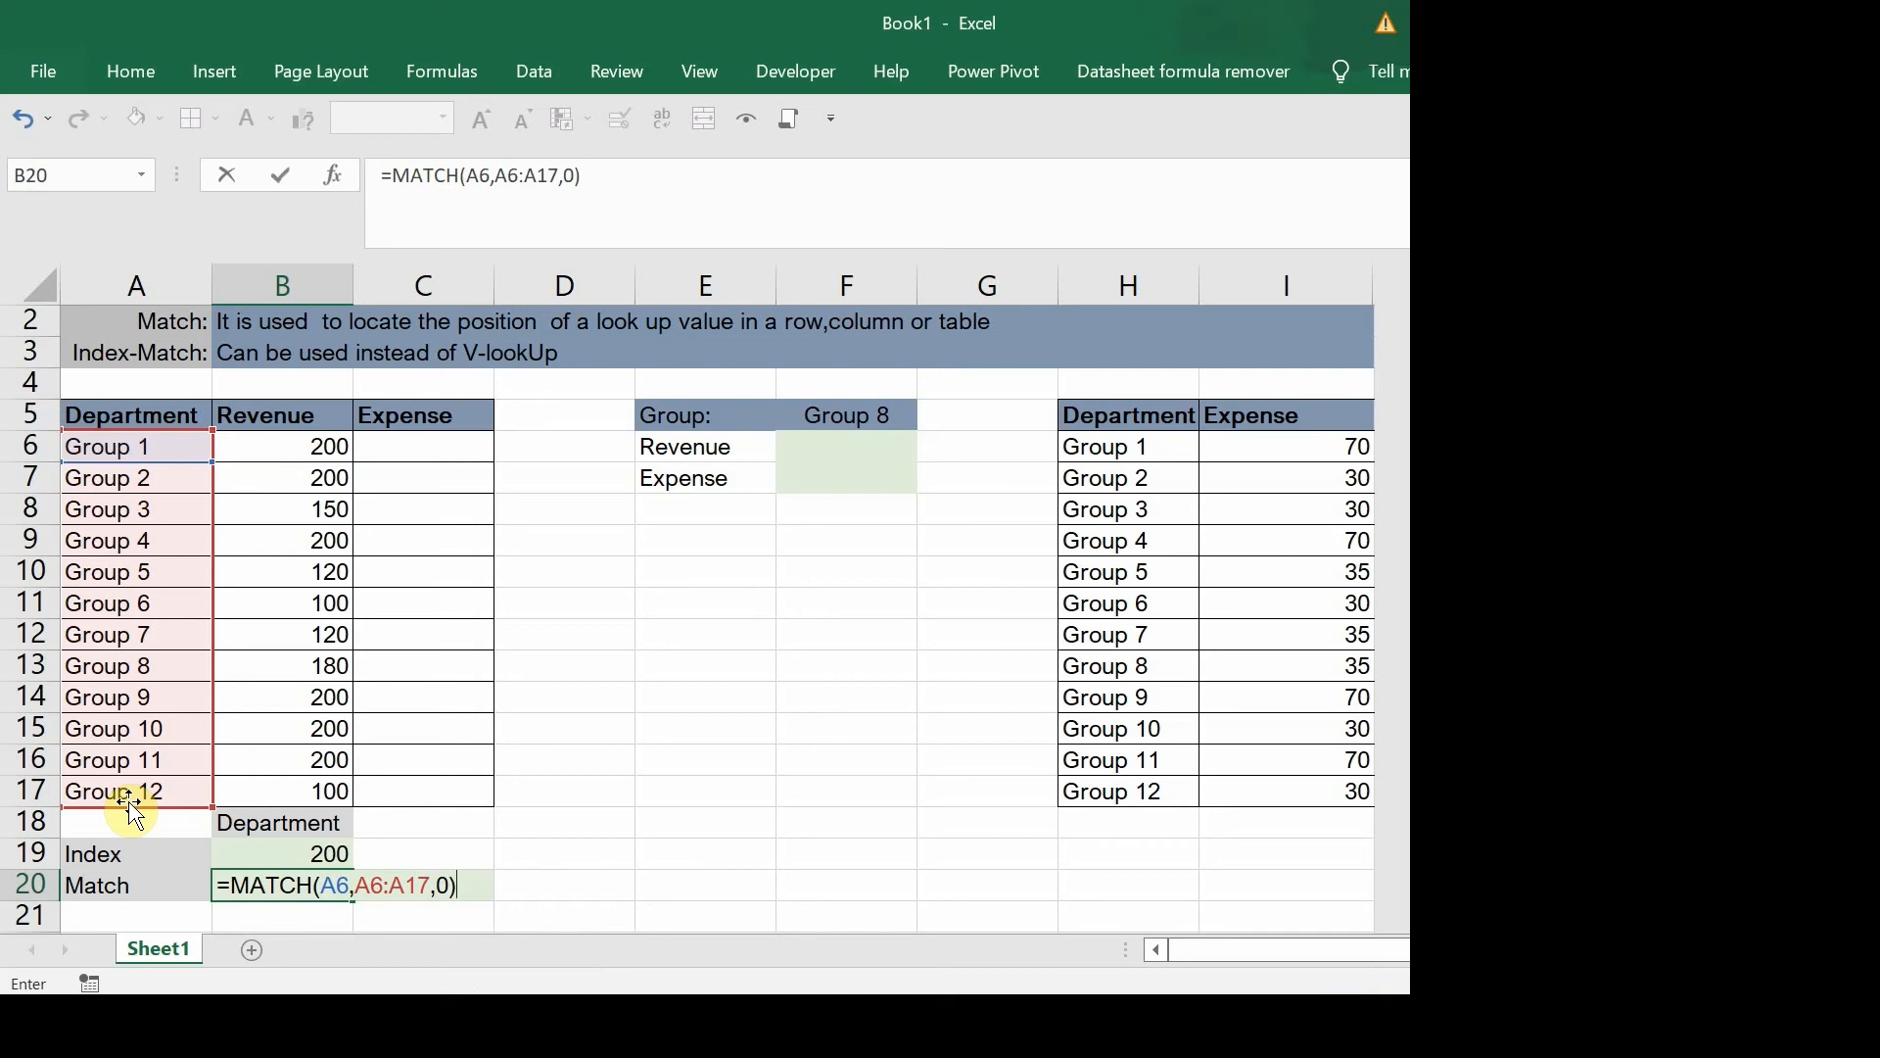
pyautogui.press('Return')
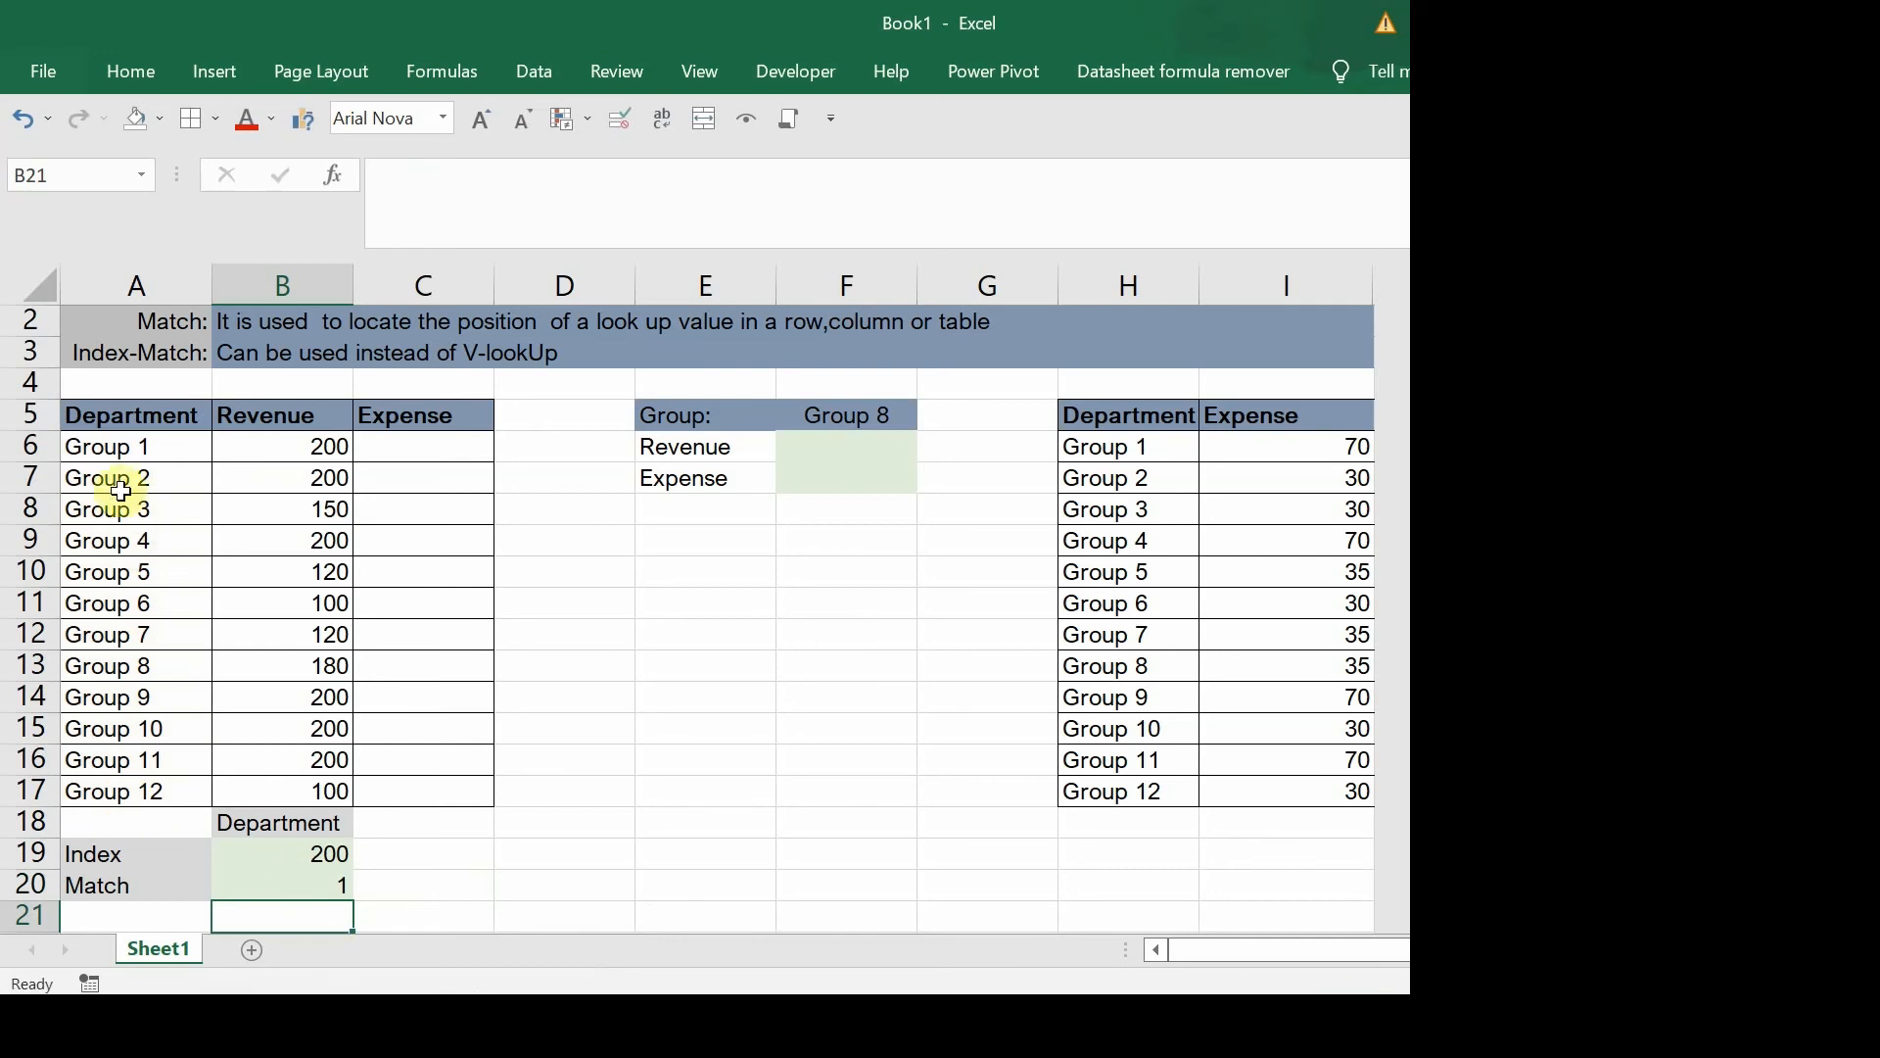
pyautogui.moveTo(93, 452); pyautogui.dragTo(103, 498)
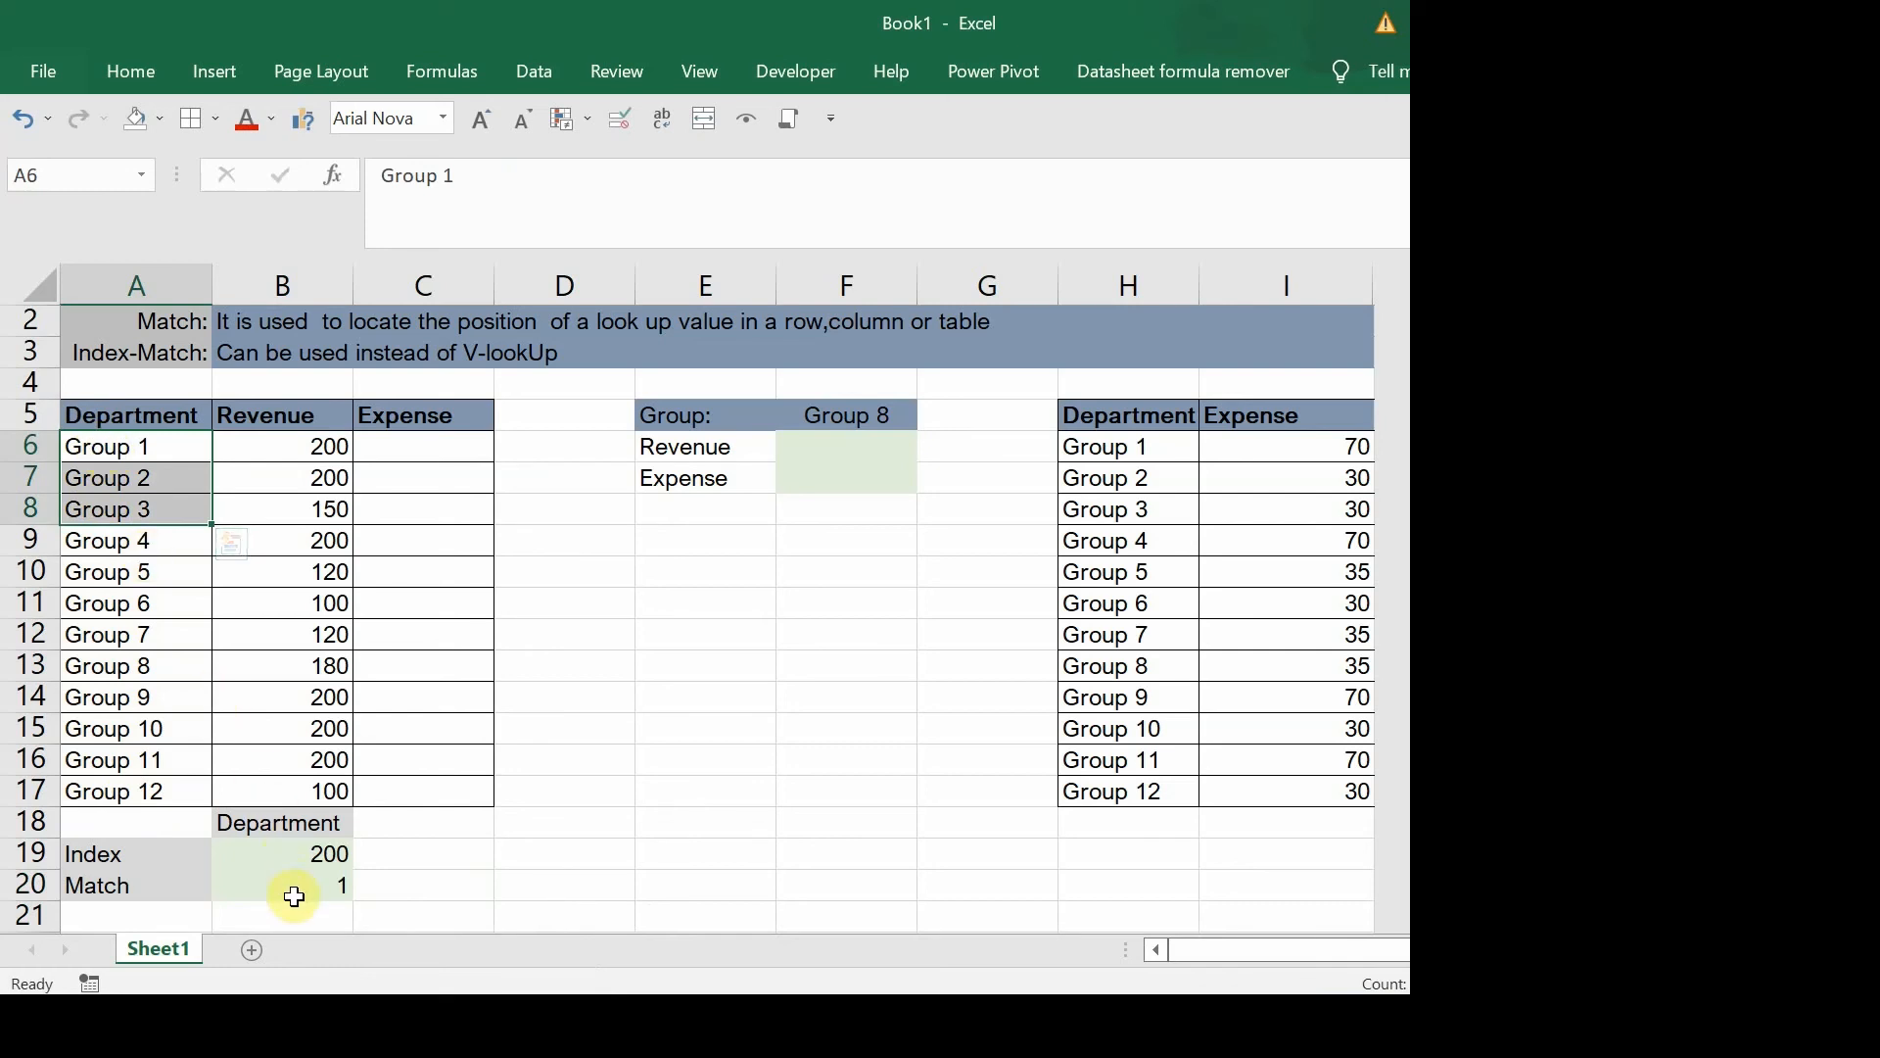
# Step: Change the MATCH lookup value in B20 to A12, making it =MATCH(A12,A6:A17,0), and check the position against the Department list
pyautogui.click(287, 889)
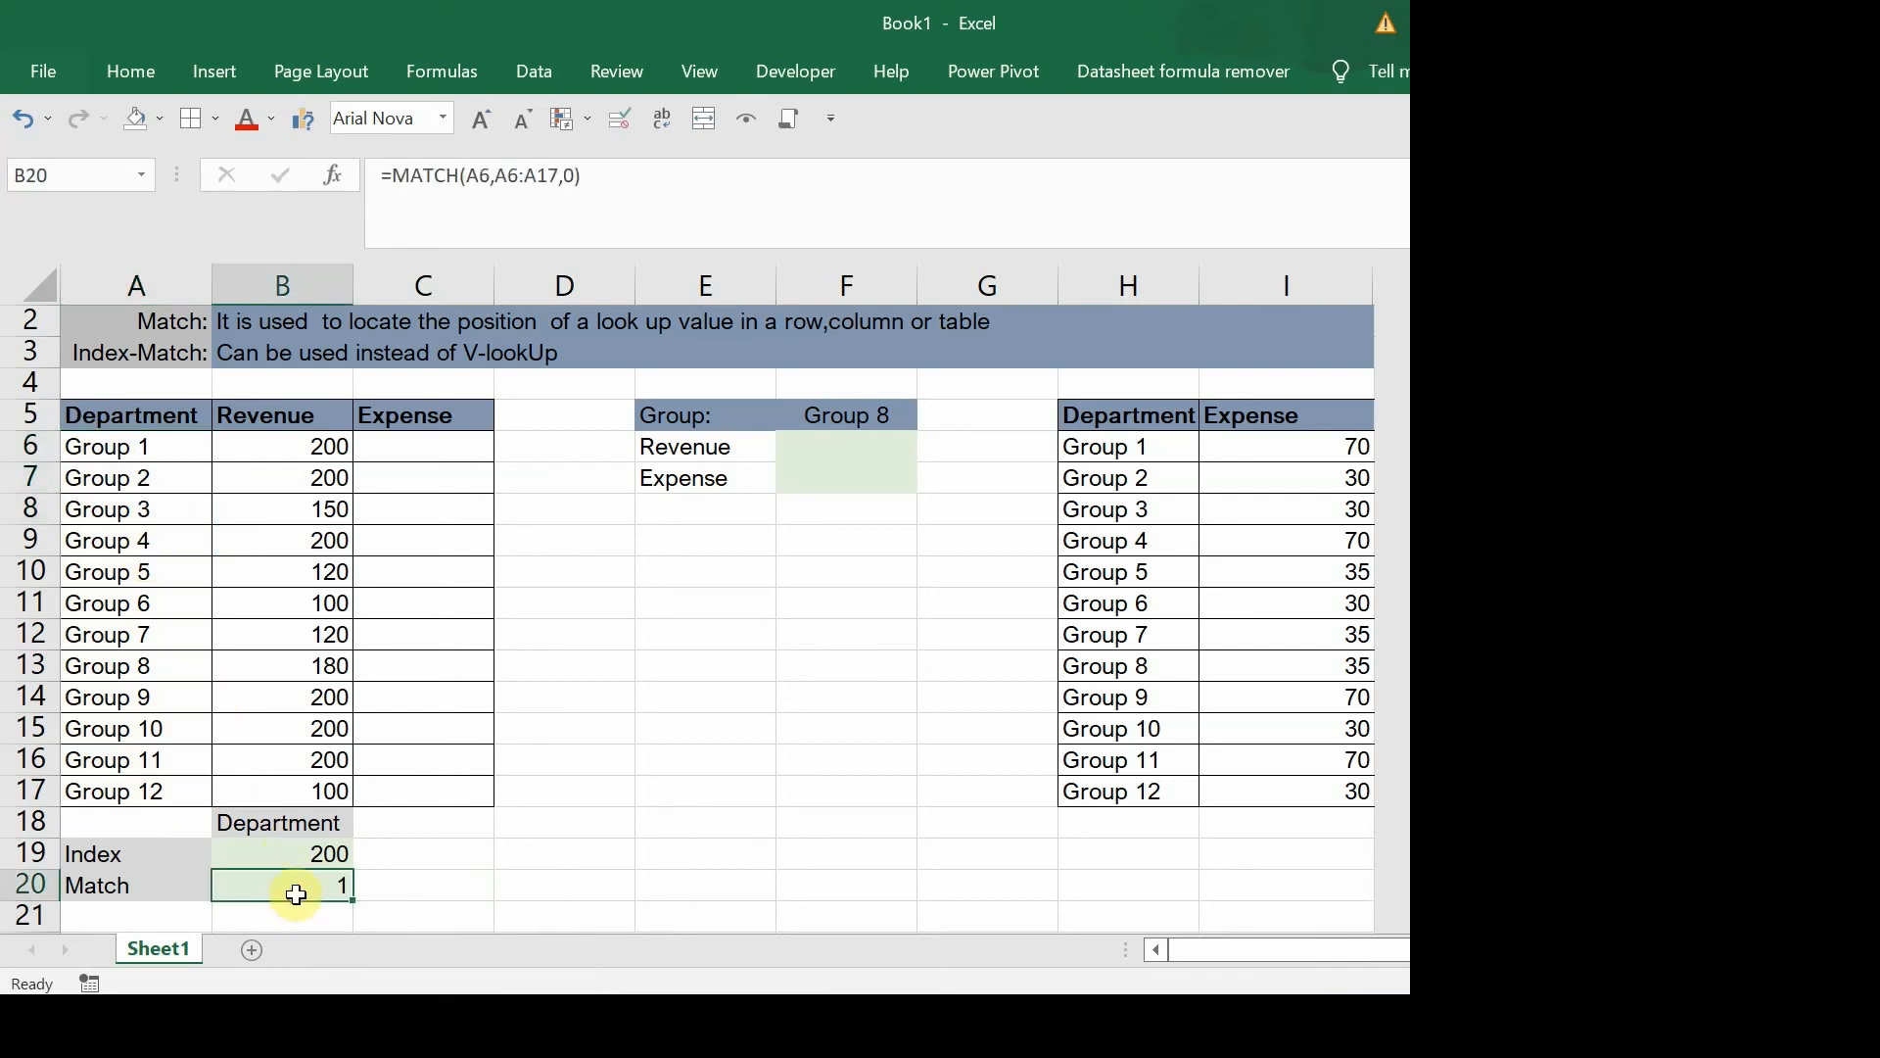
pyautogui.click(495, 177)
pyautogui.press('BackSpace')
pyautogui.press('BackSpace')
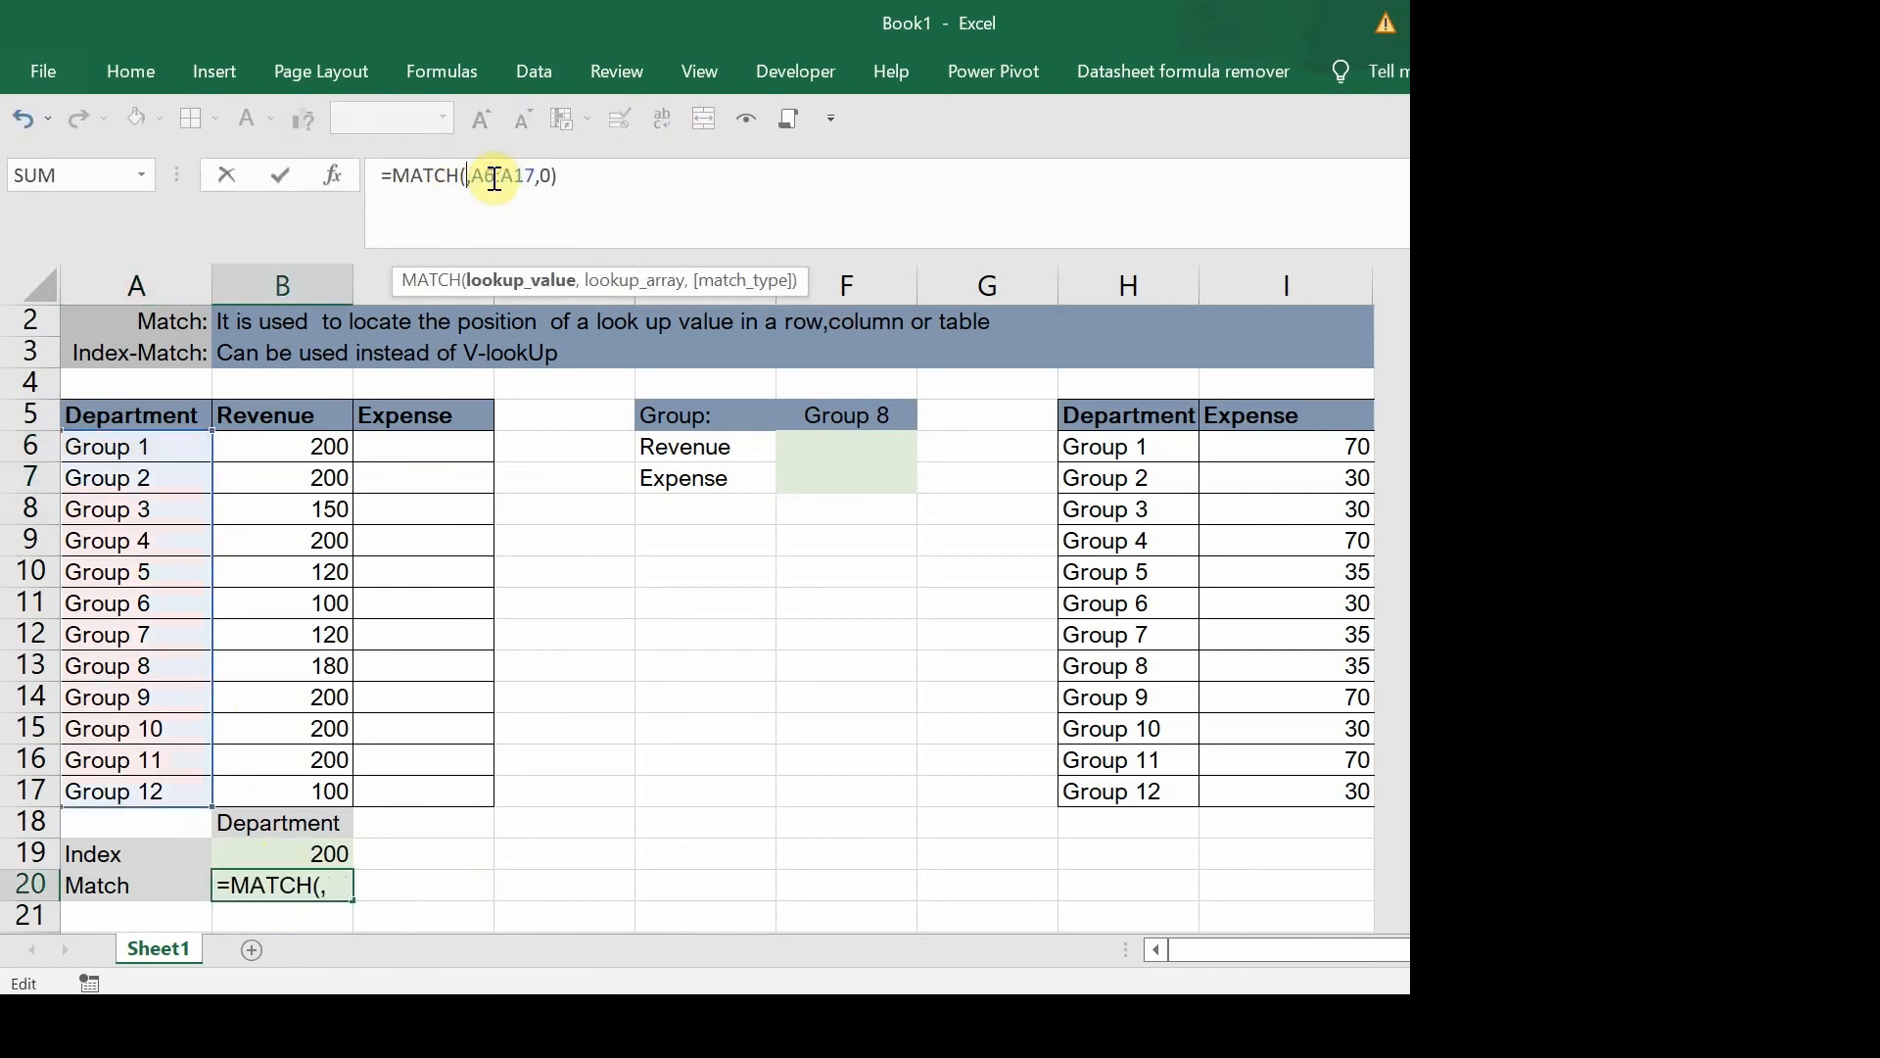
pyautogui.click(102, 637)
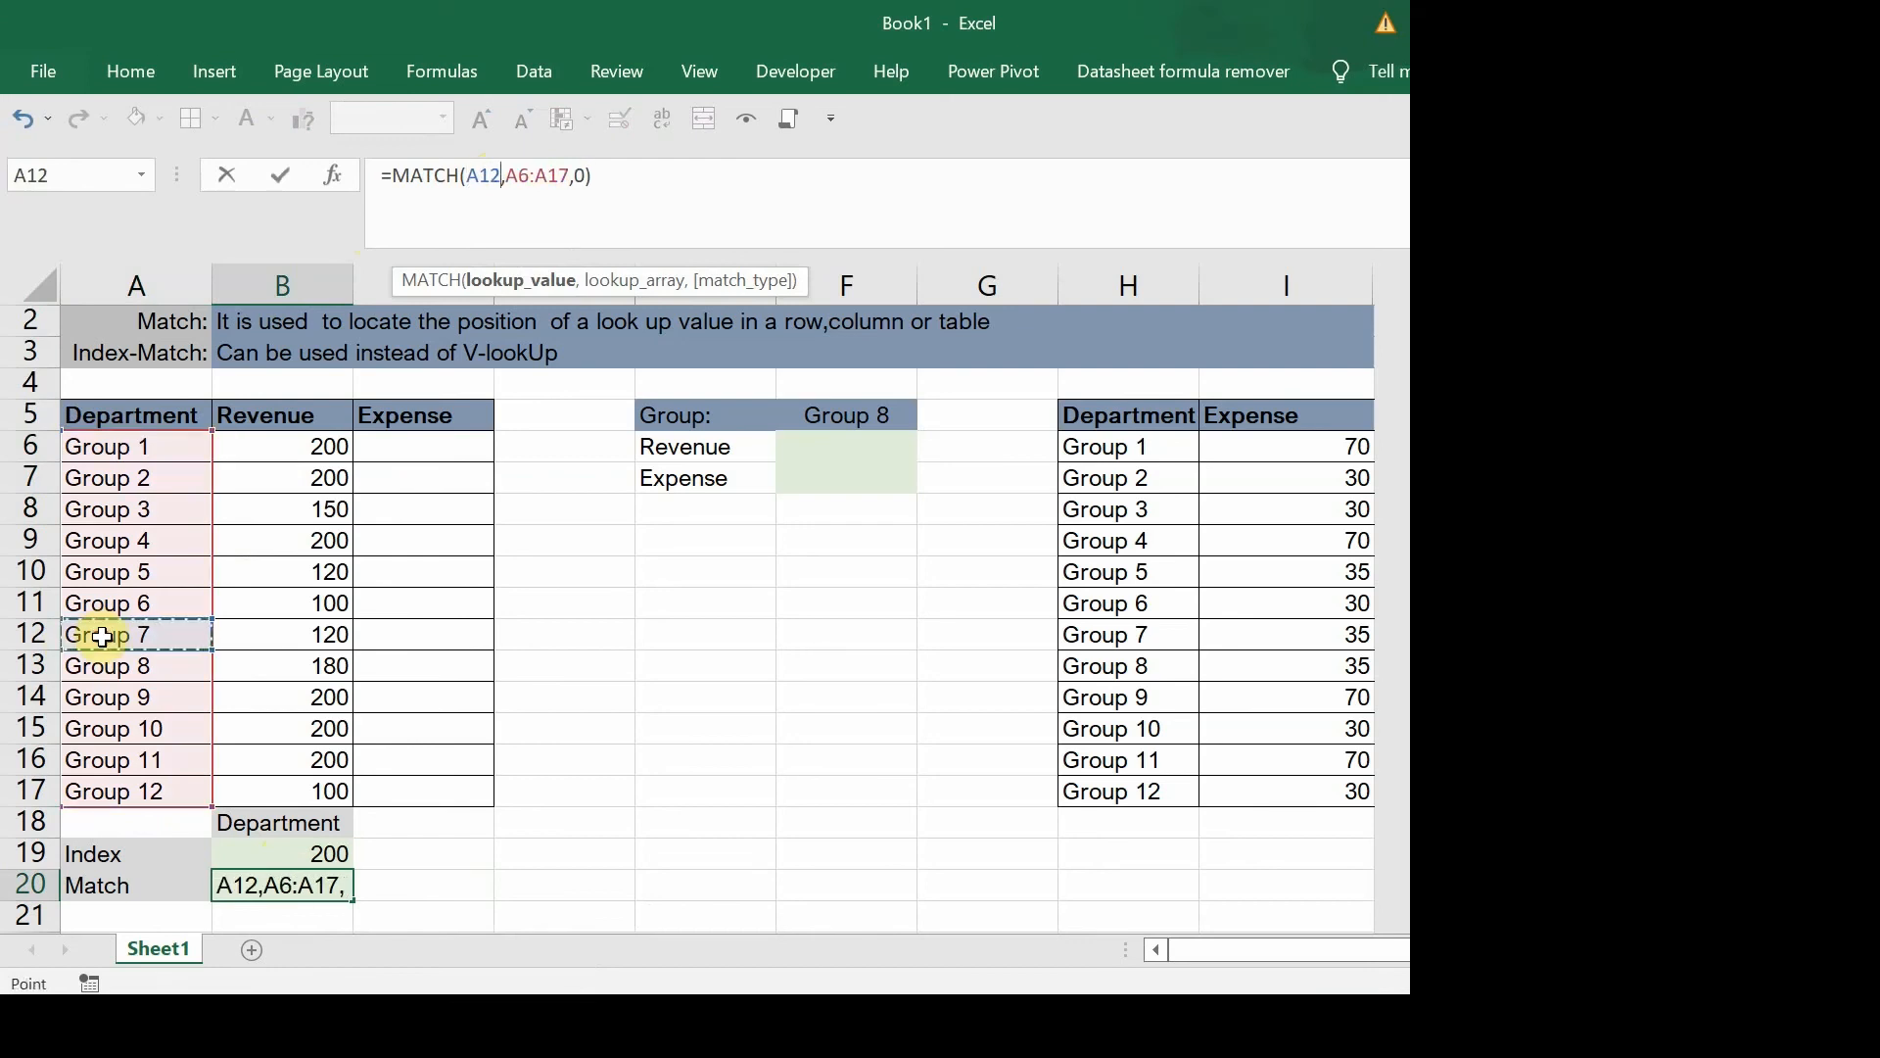
pyautogui.press('Return')
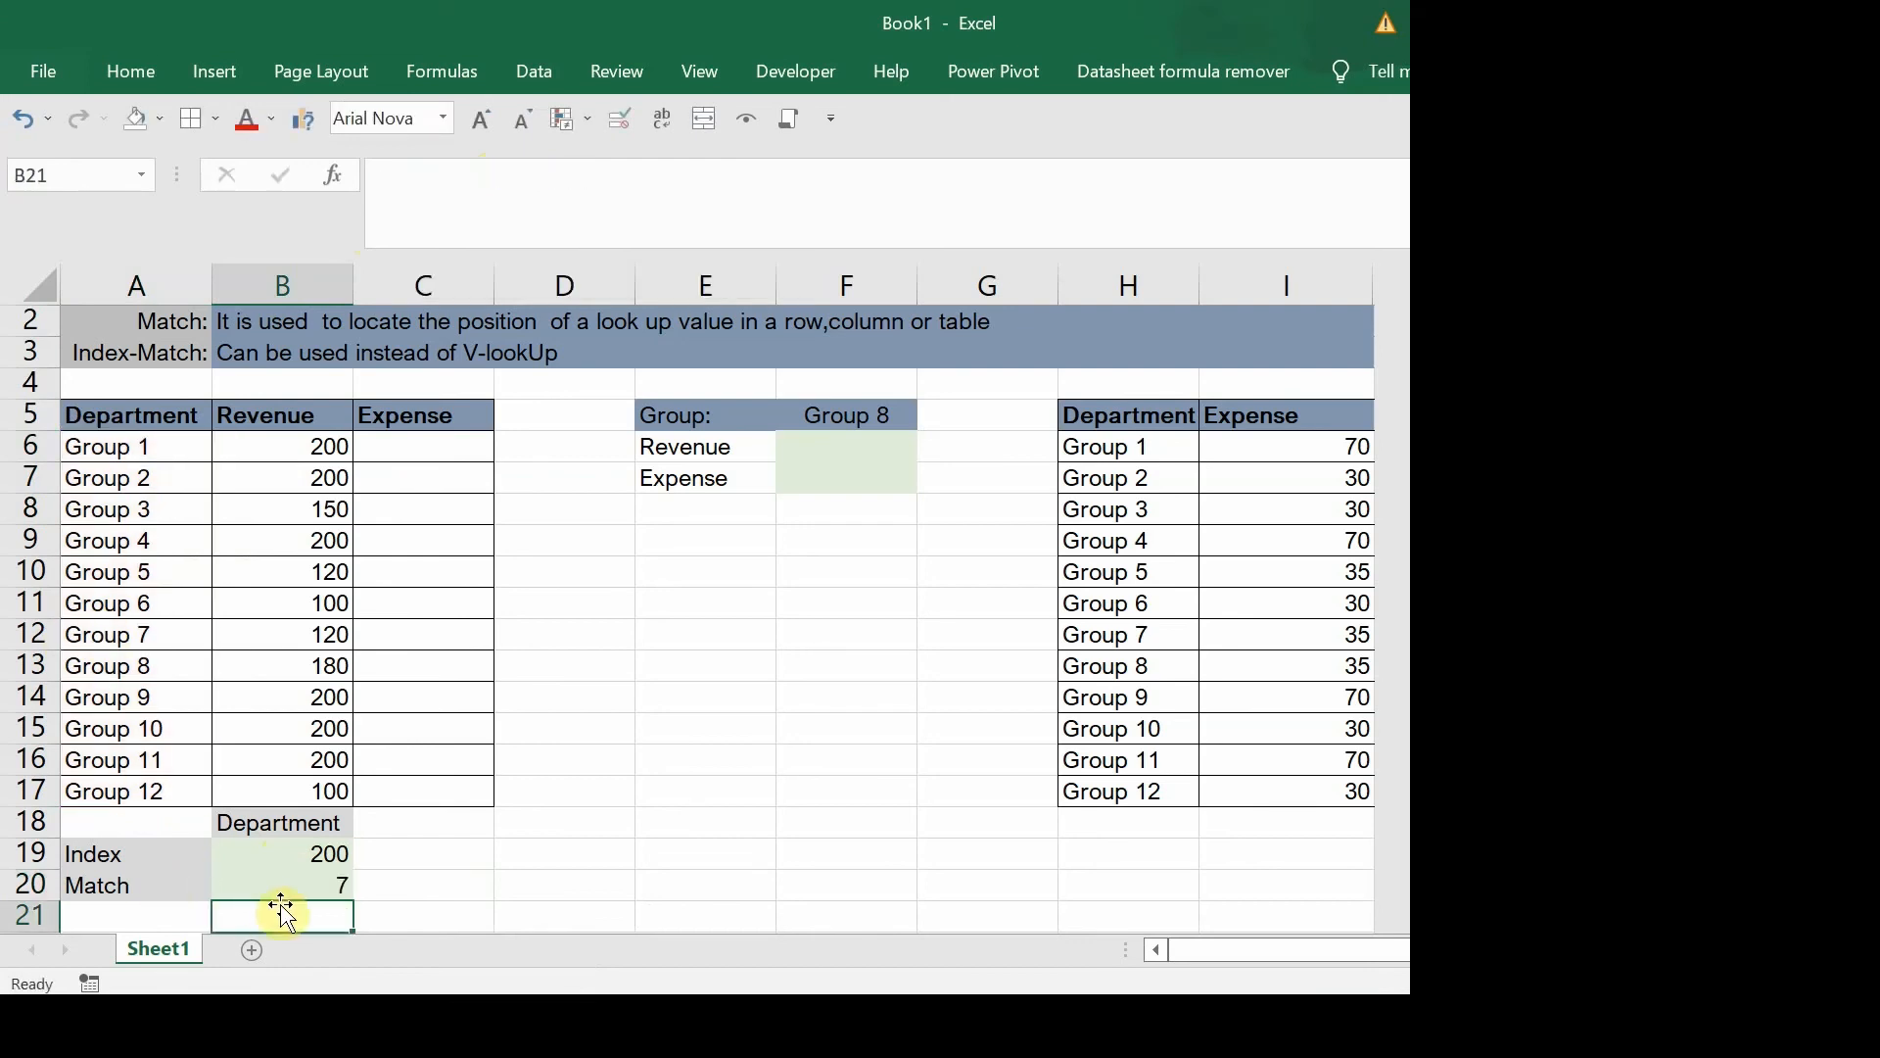
pyautogui.click(116, 448)
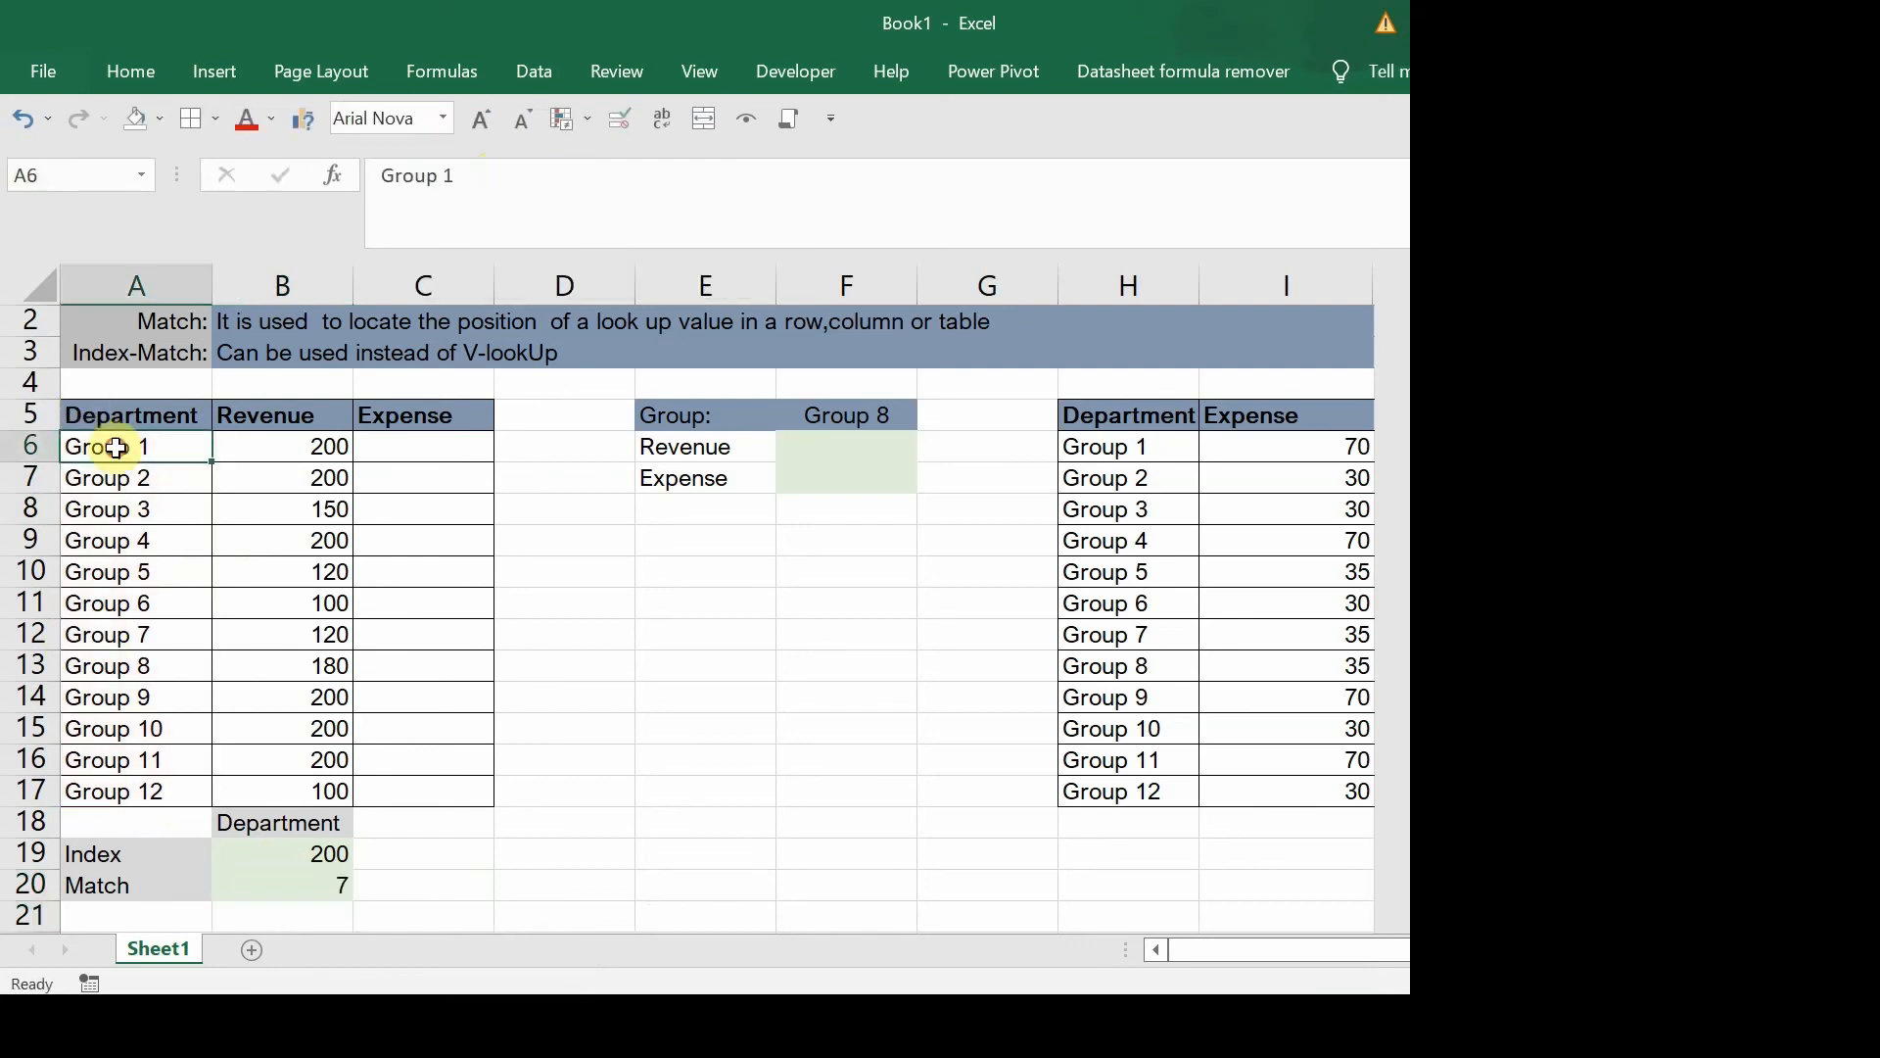
pyautogui.press('Down')
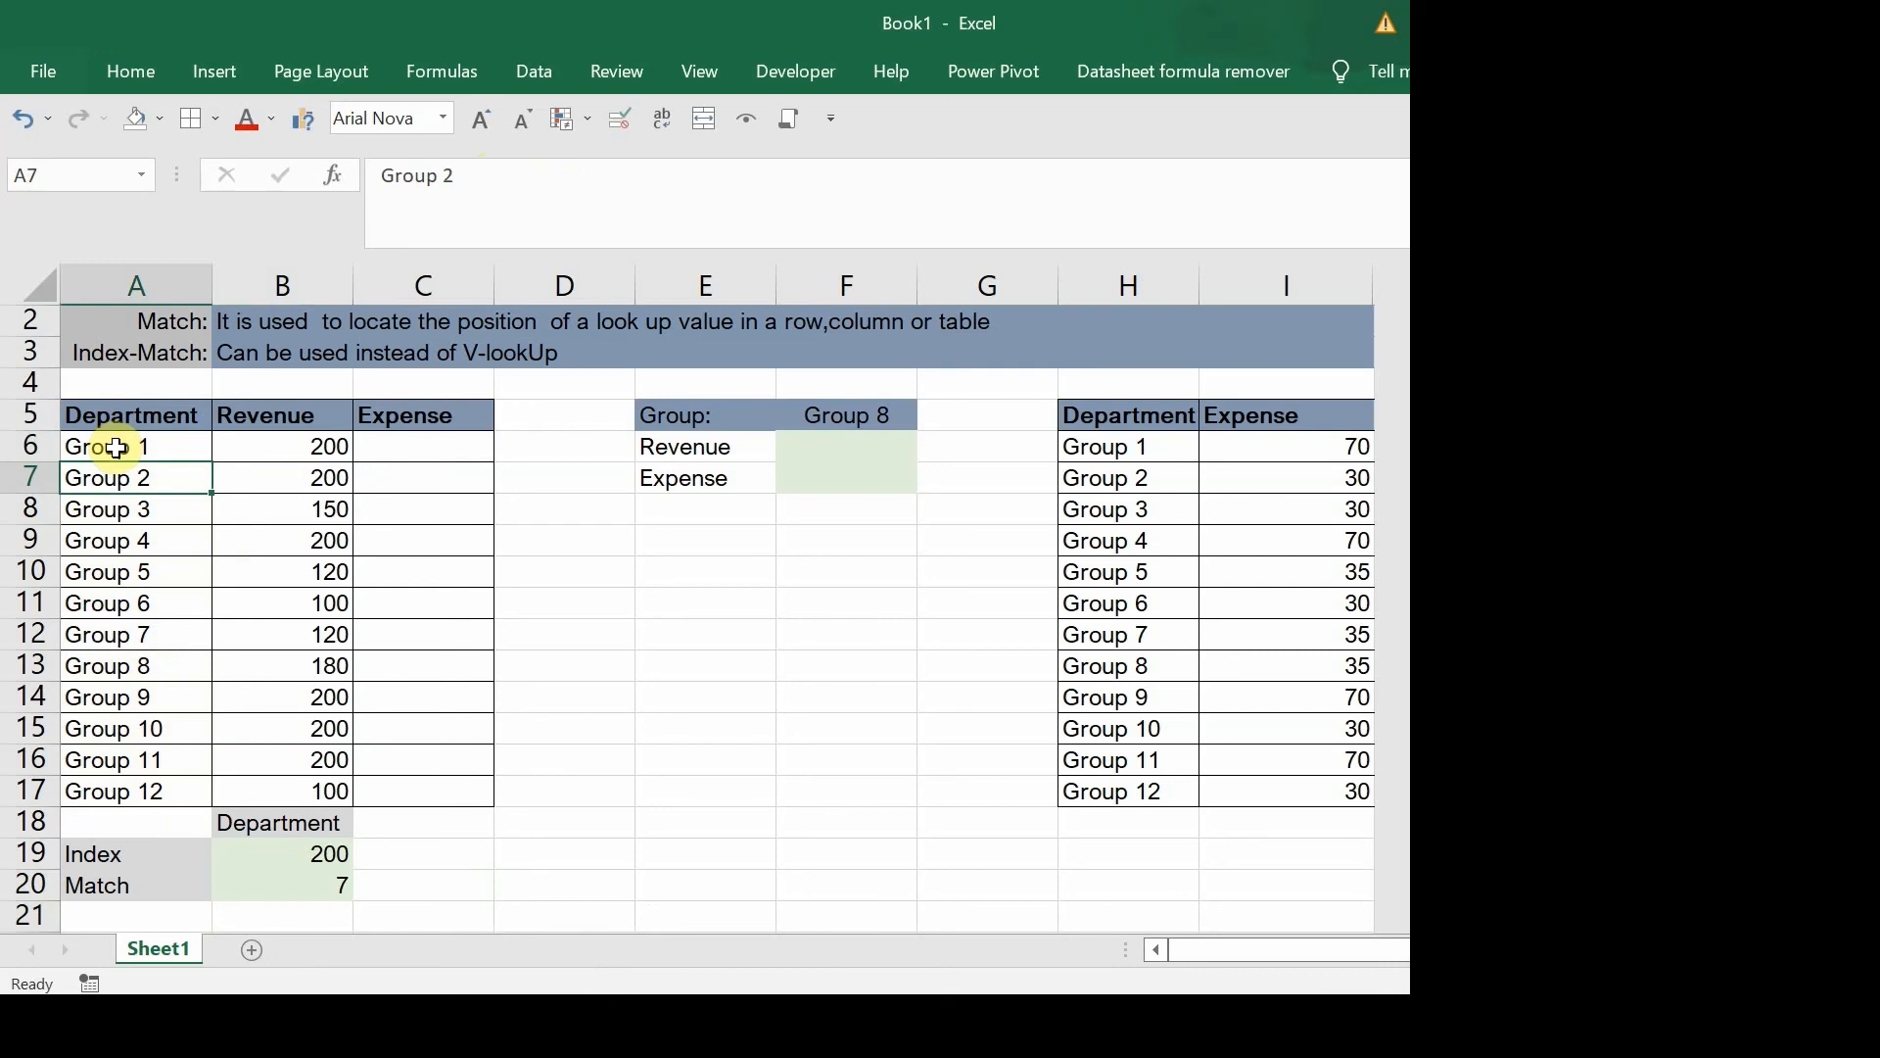
pyautogui.press('Down')
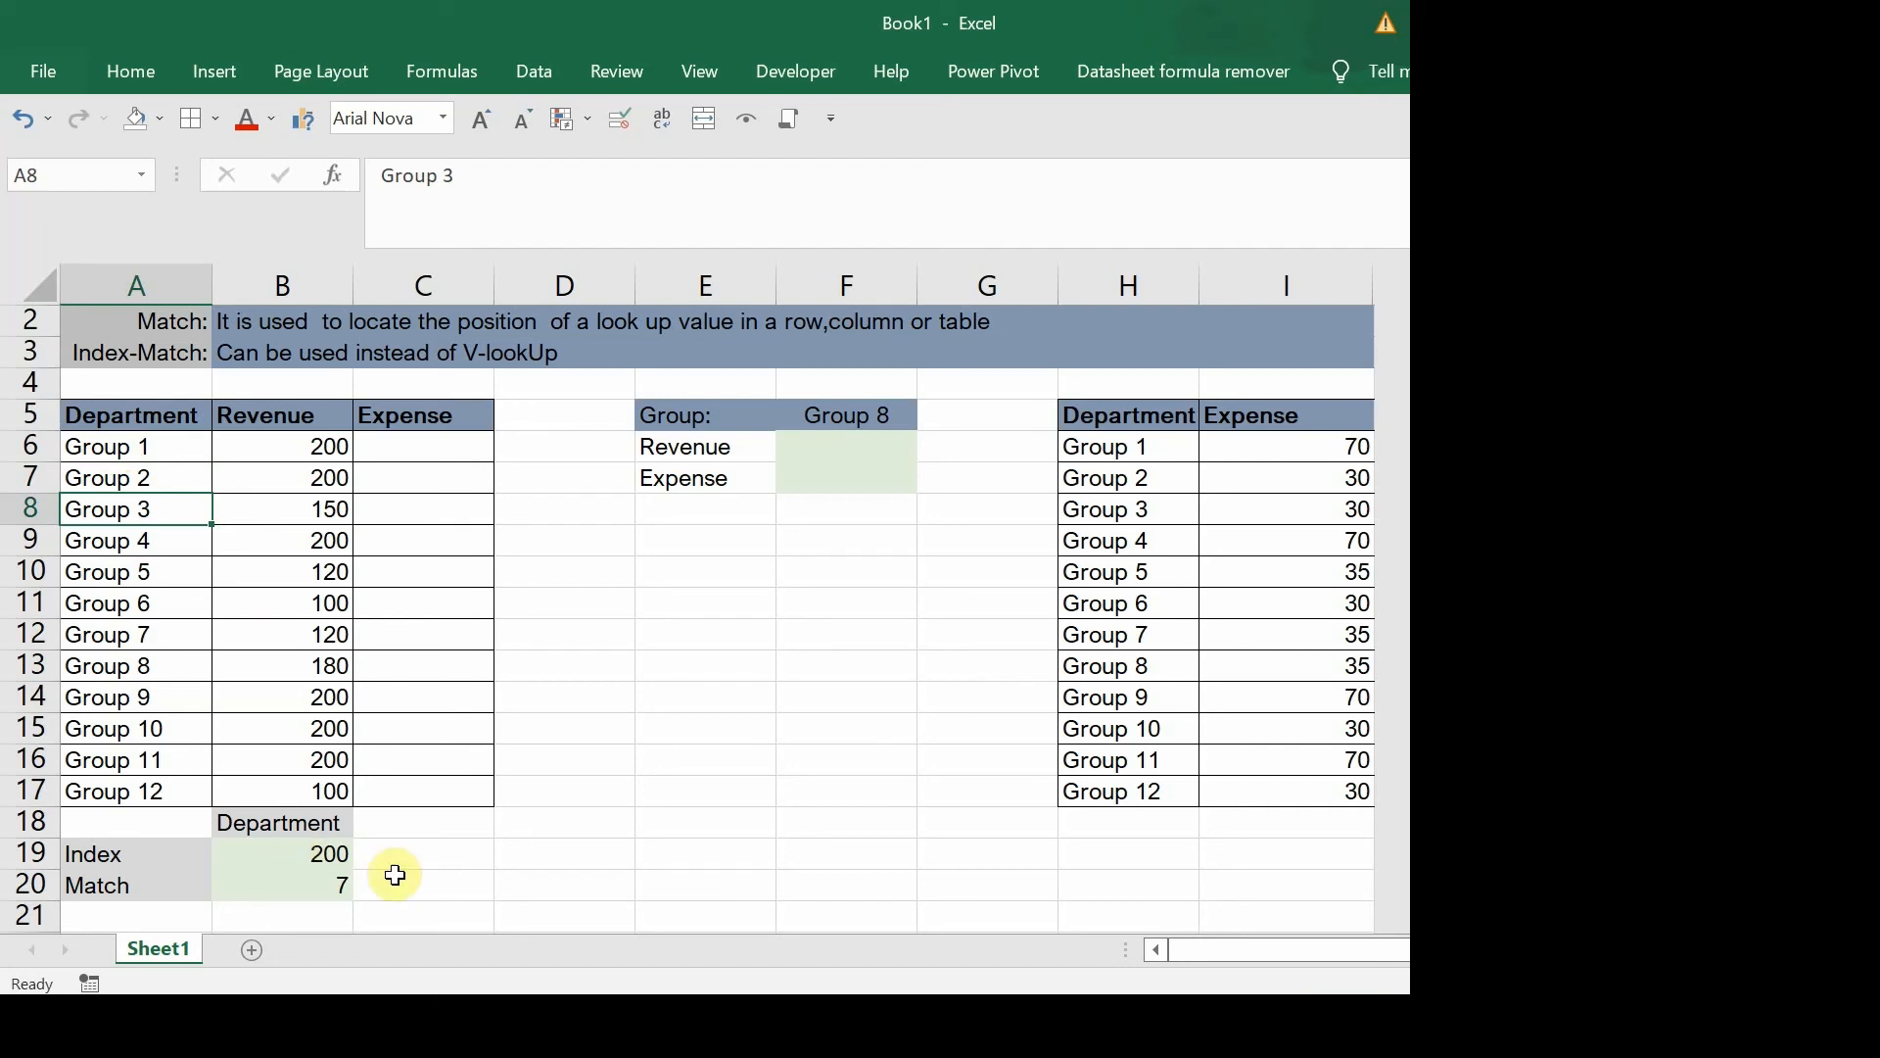
# Step: Begin an INDEX formula in C6 with the absolute Expense range $I$6:$I$17 as its array
pyautogui.click(401, 450)
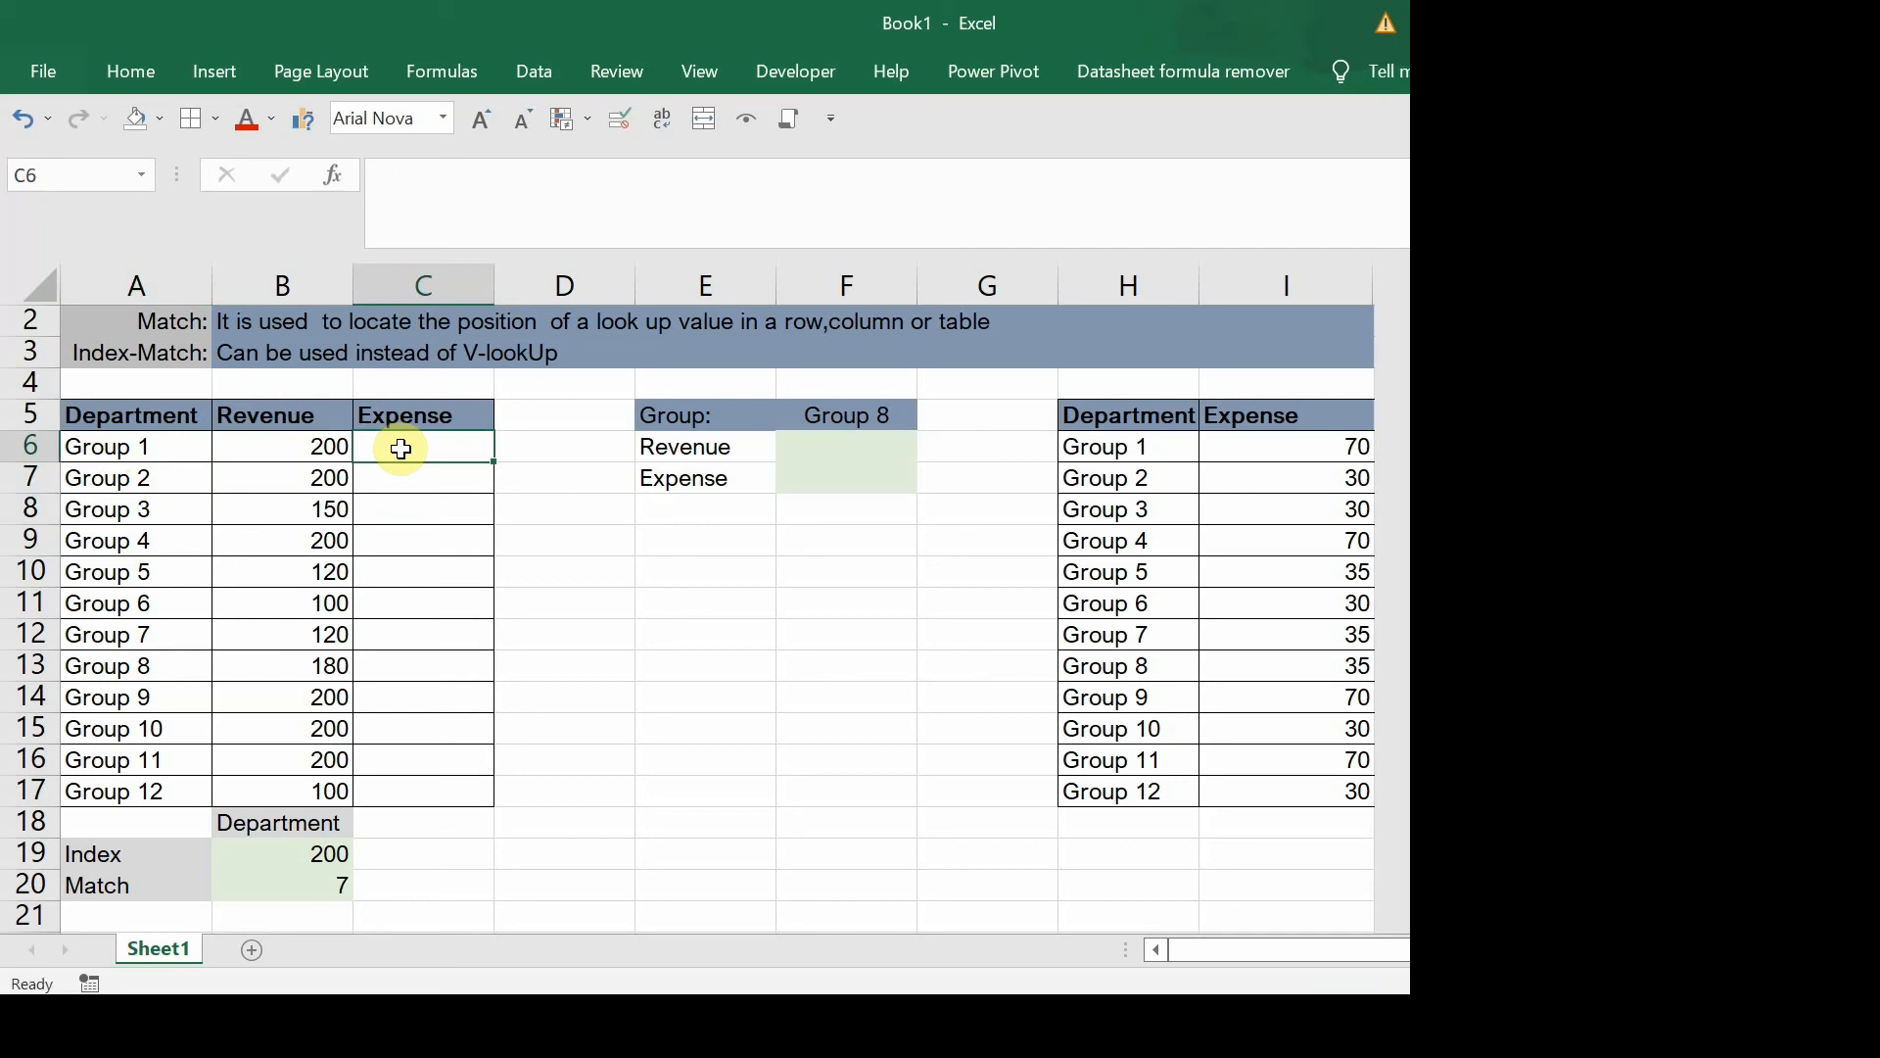
pyautogui.write('=inde')
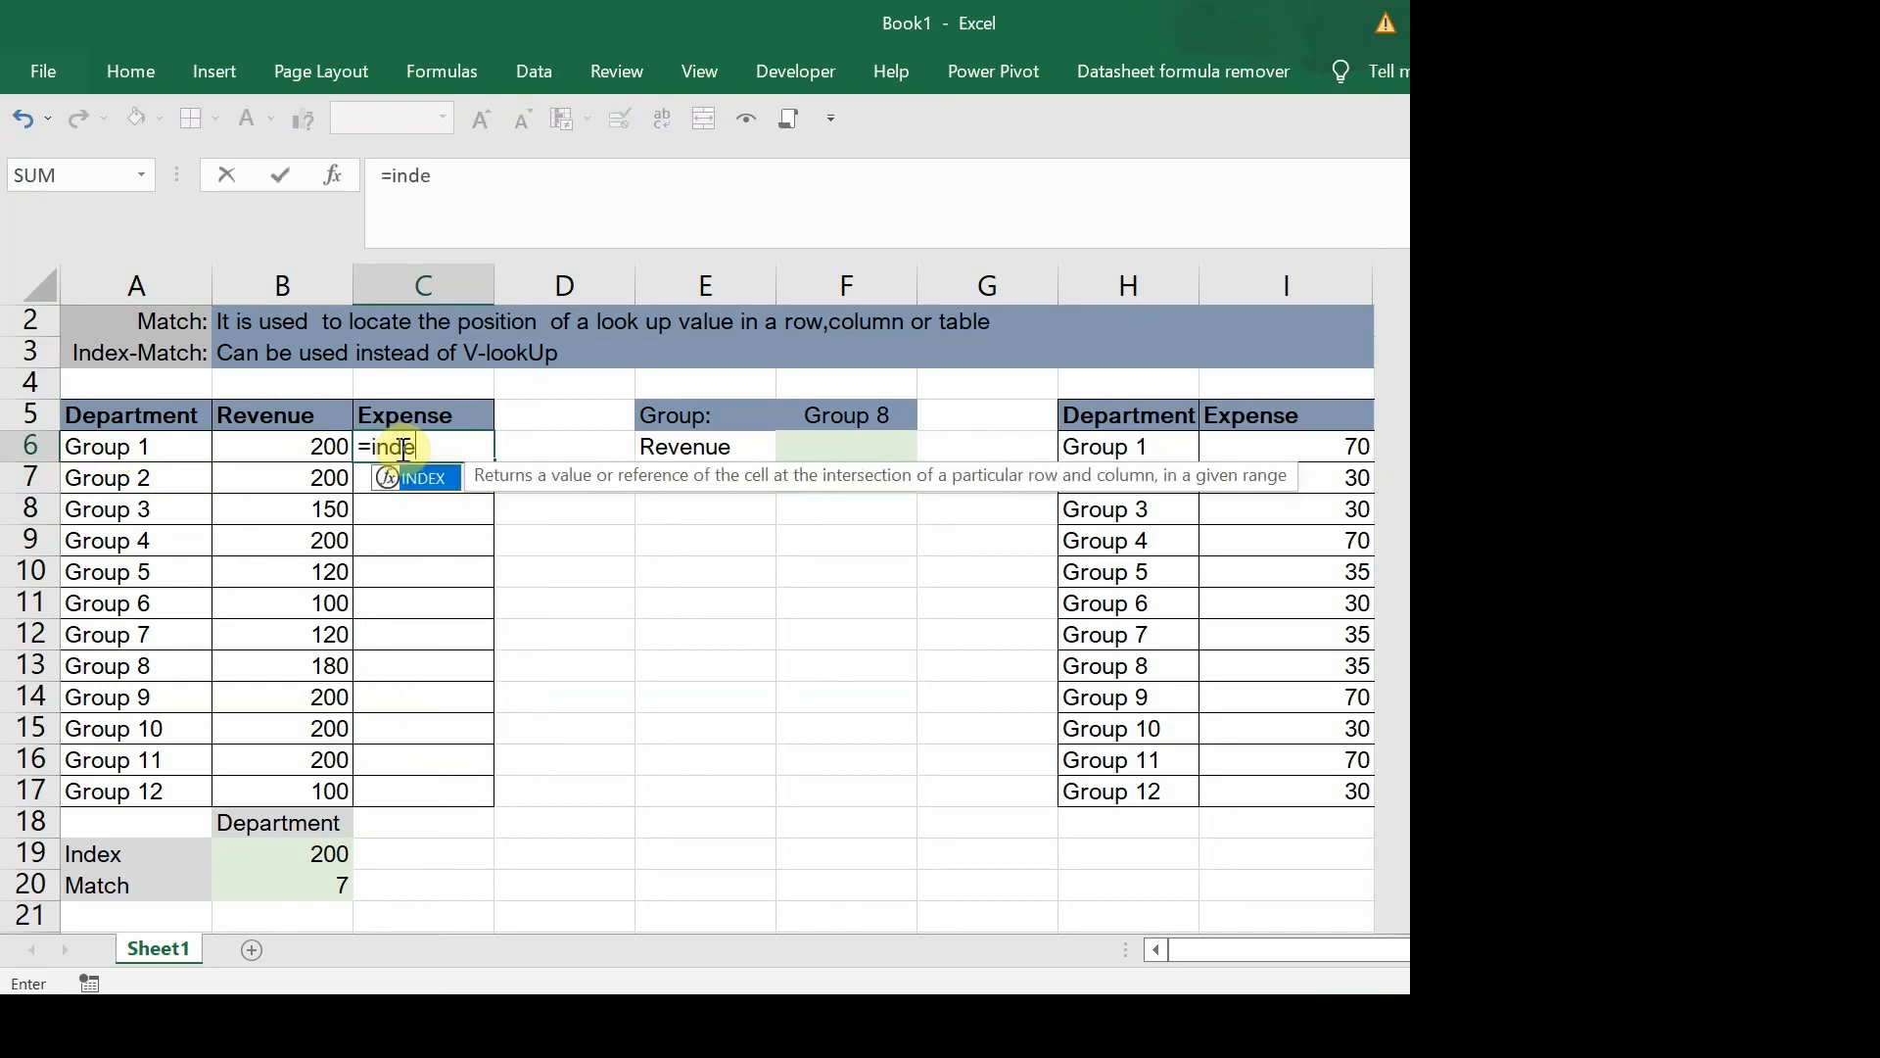
pyautogui.press('Tab')
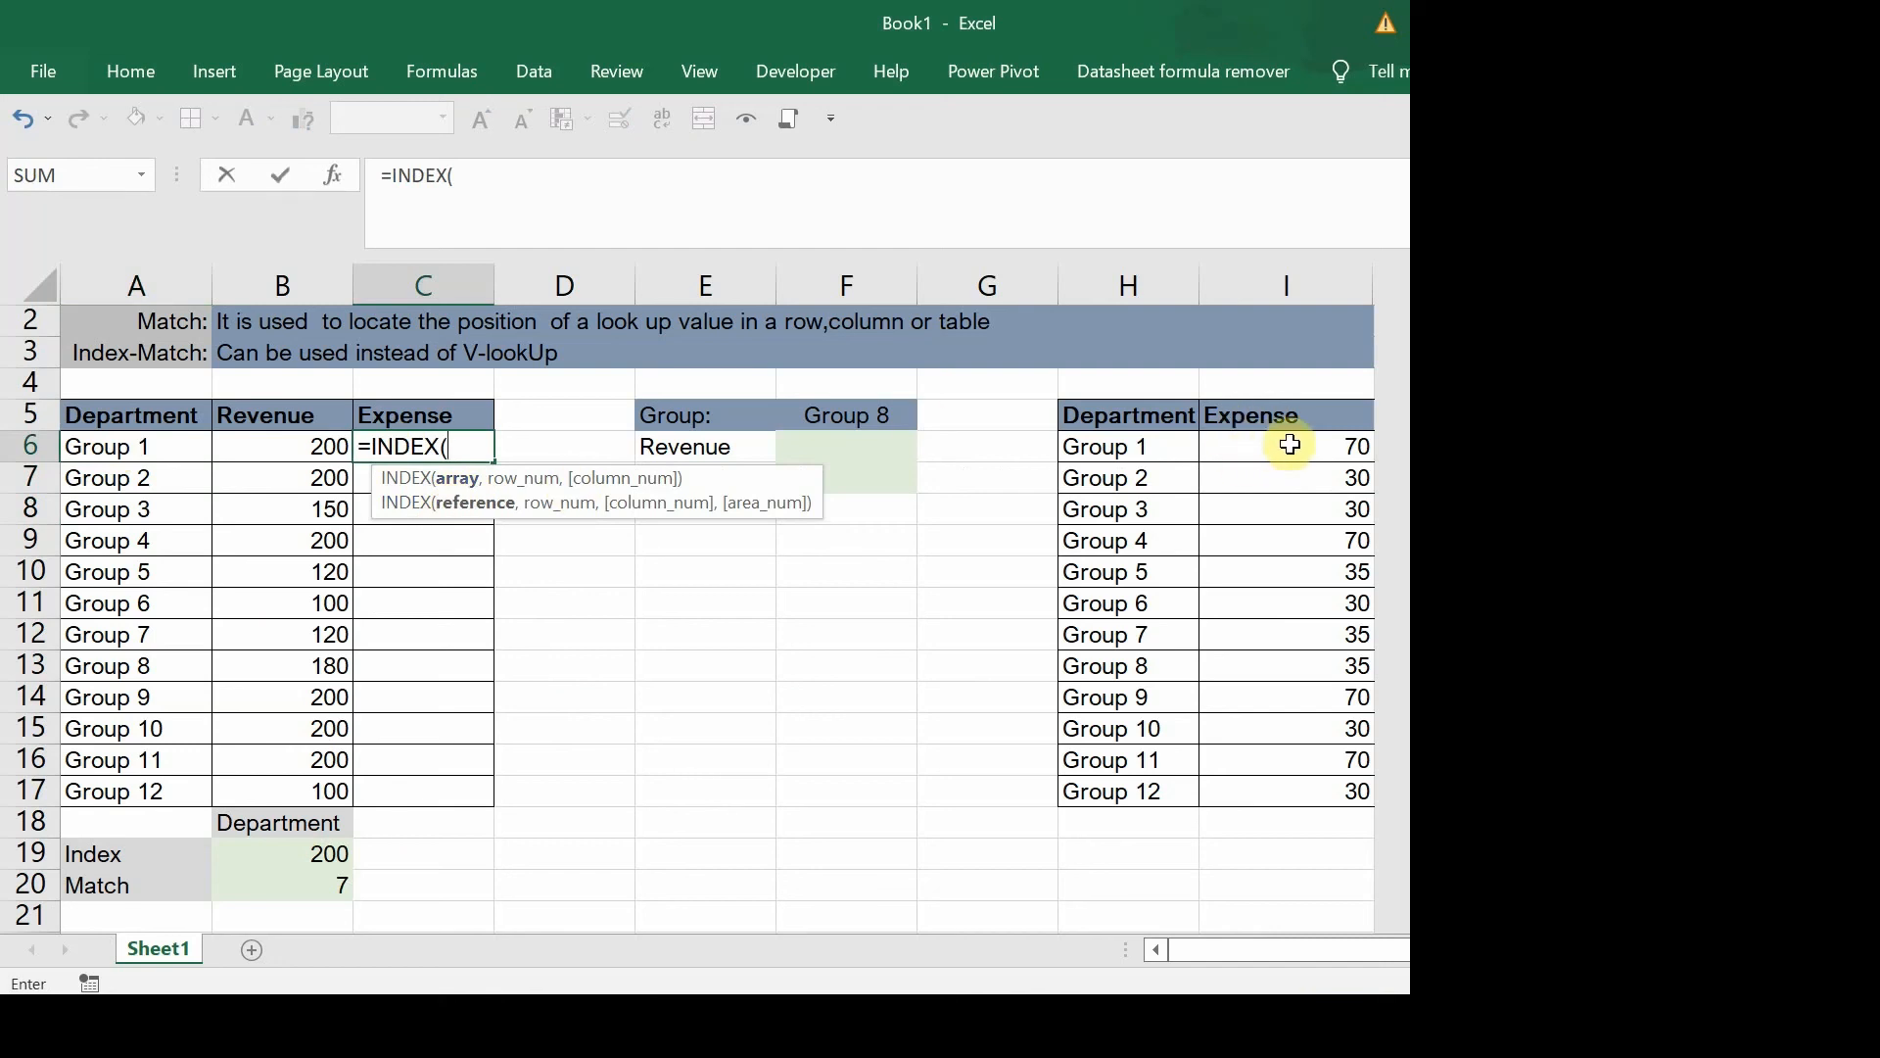
pyautogui.moveTo(1289, 445); pyautogui.dragTo(1319, 794)
pyautogui.press('F4')
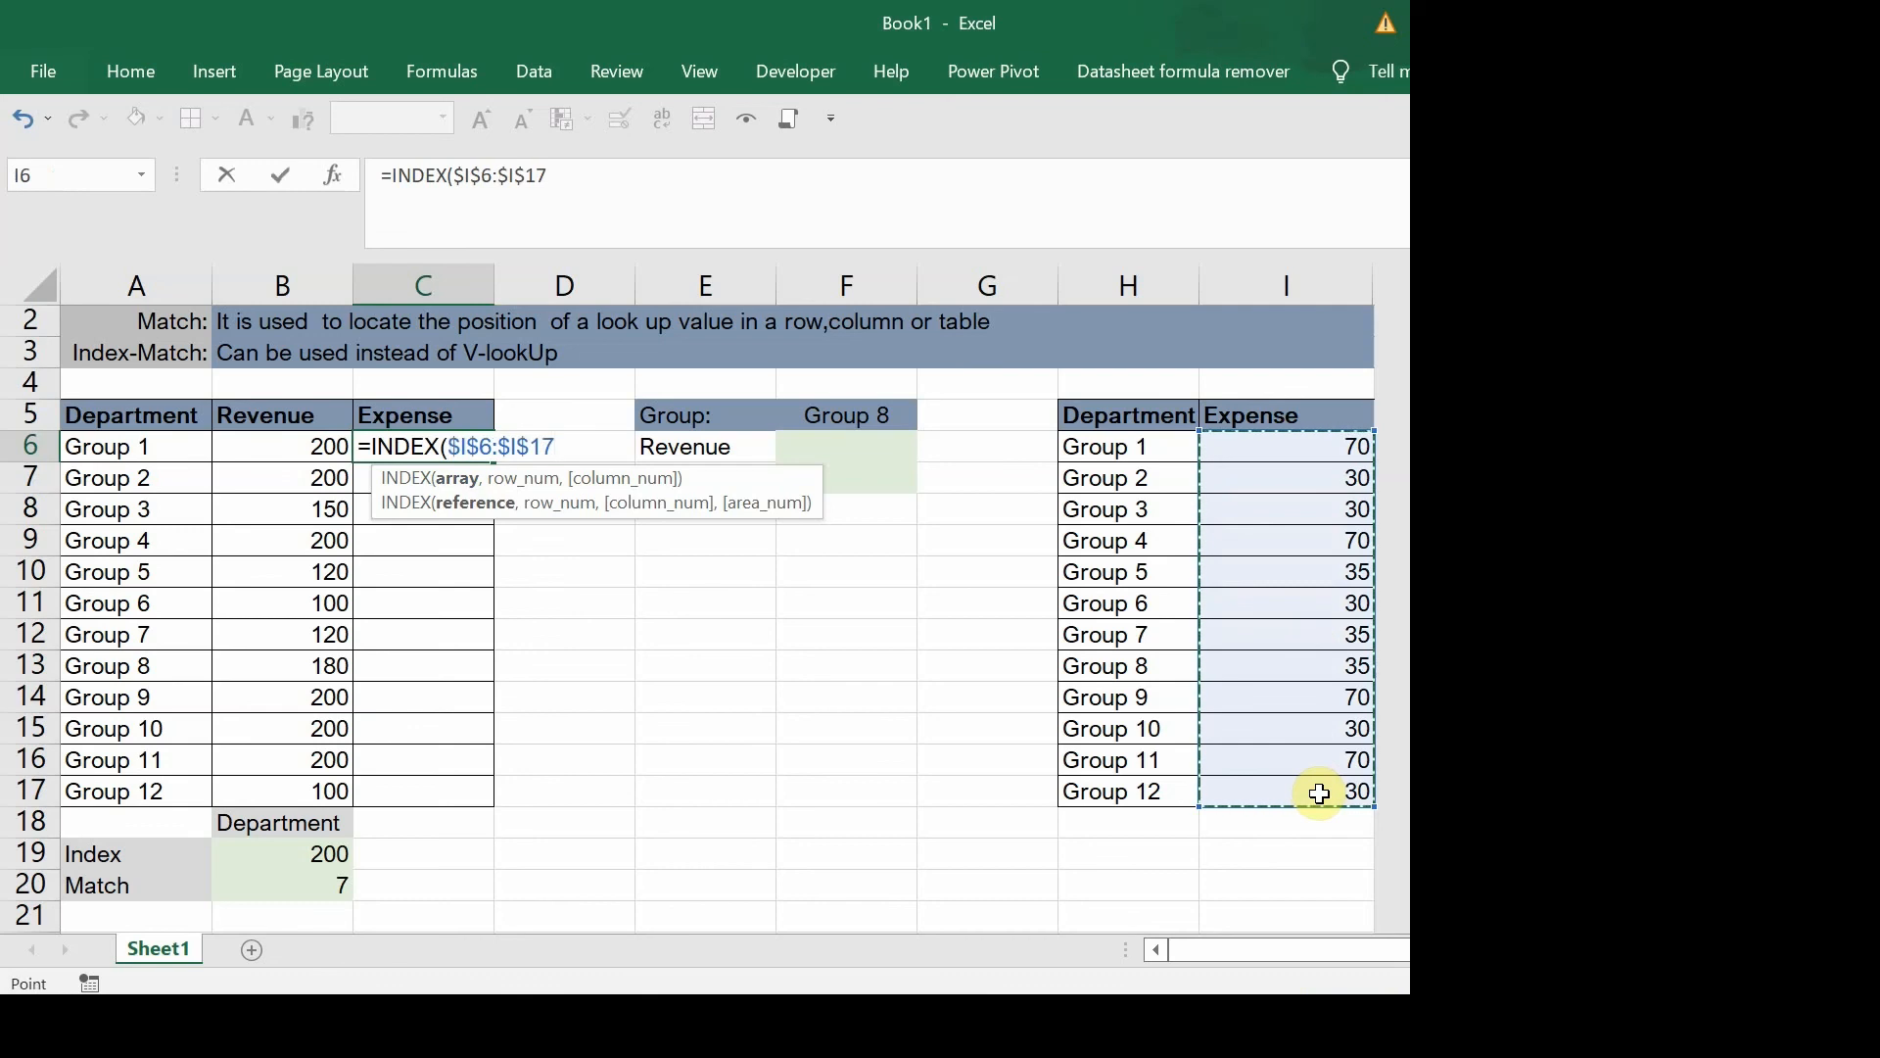
pyautogui.write(',')
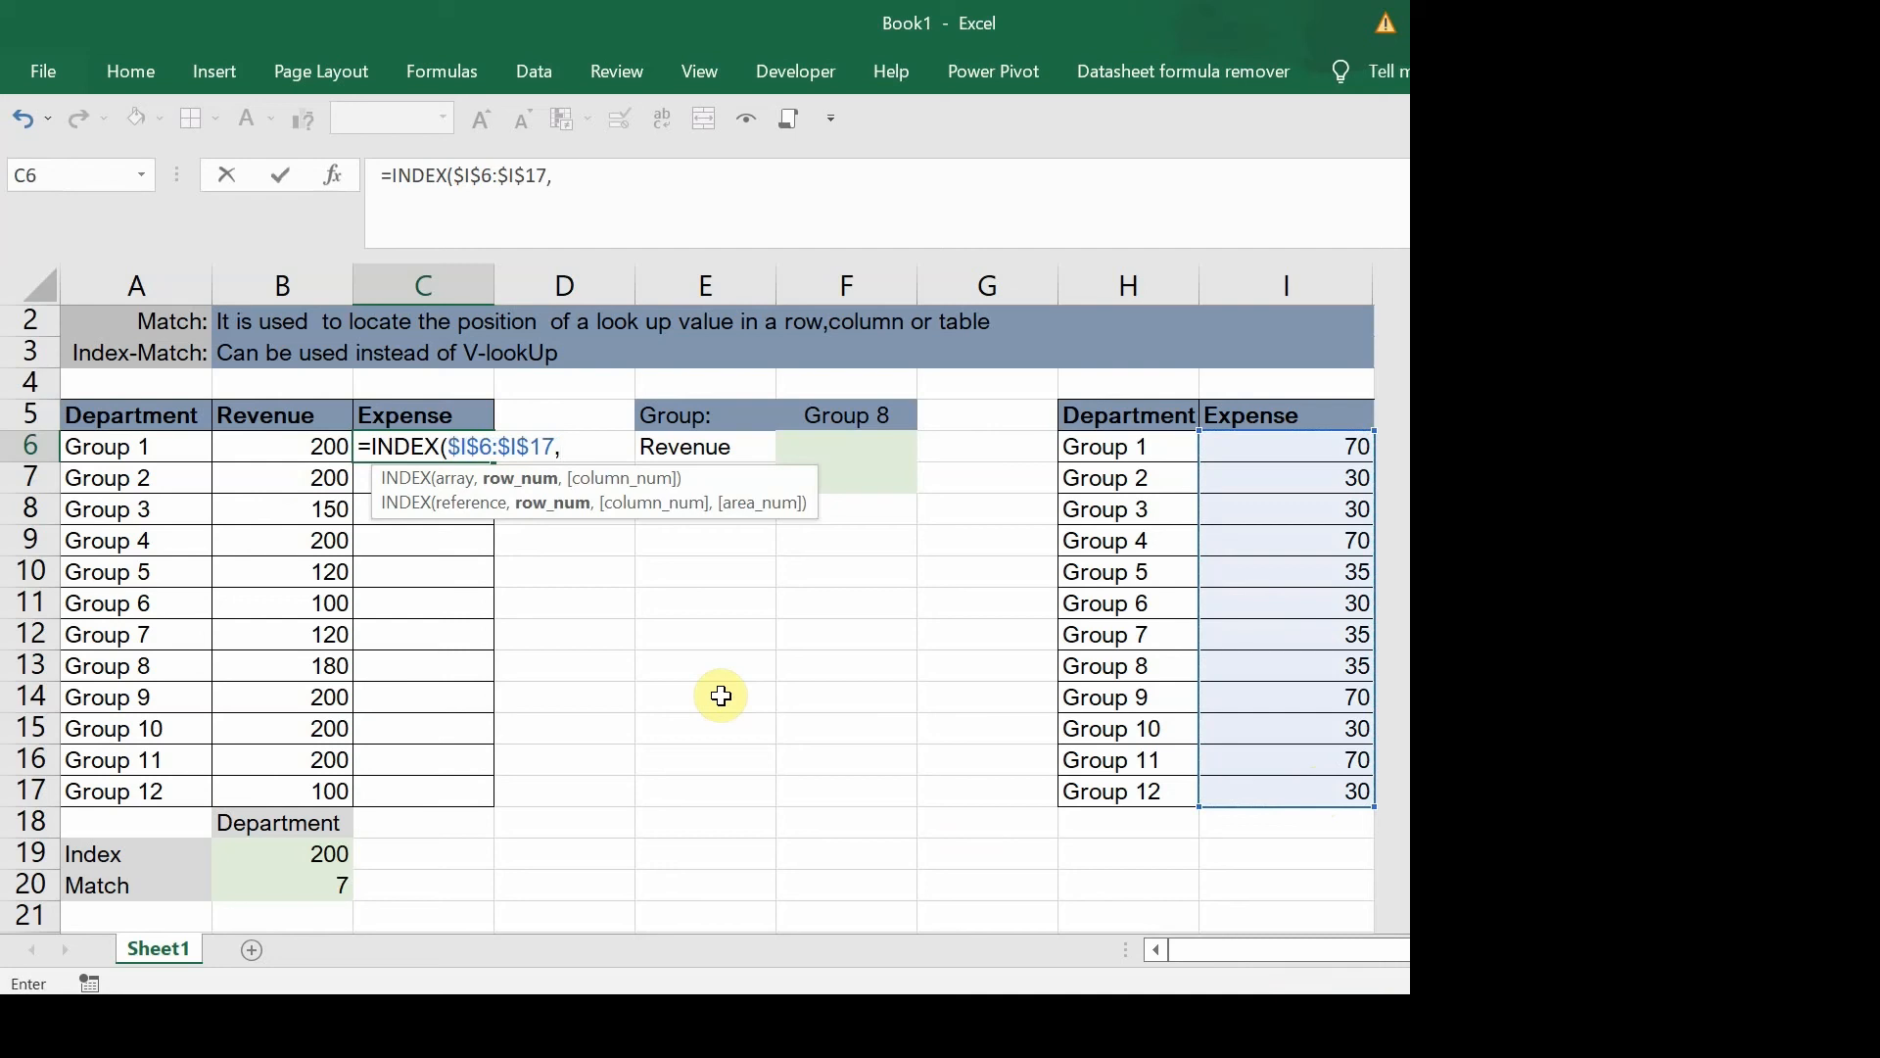
# Step: Complete the C6 formula with MATCH(A6,$H$6:$H$17,0) as the row number, giving =INDEX($I$6:$I$17,MATCH(A6,$H$6:$H$17,0))
pyautogui.write('mat')
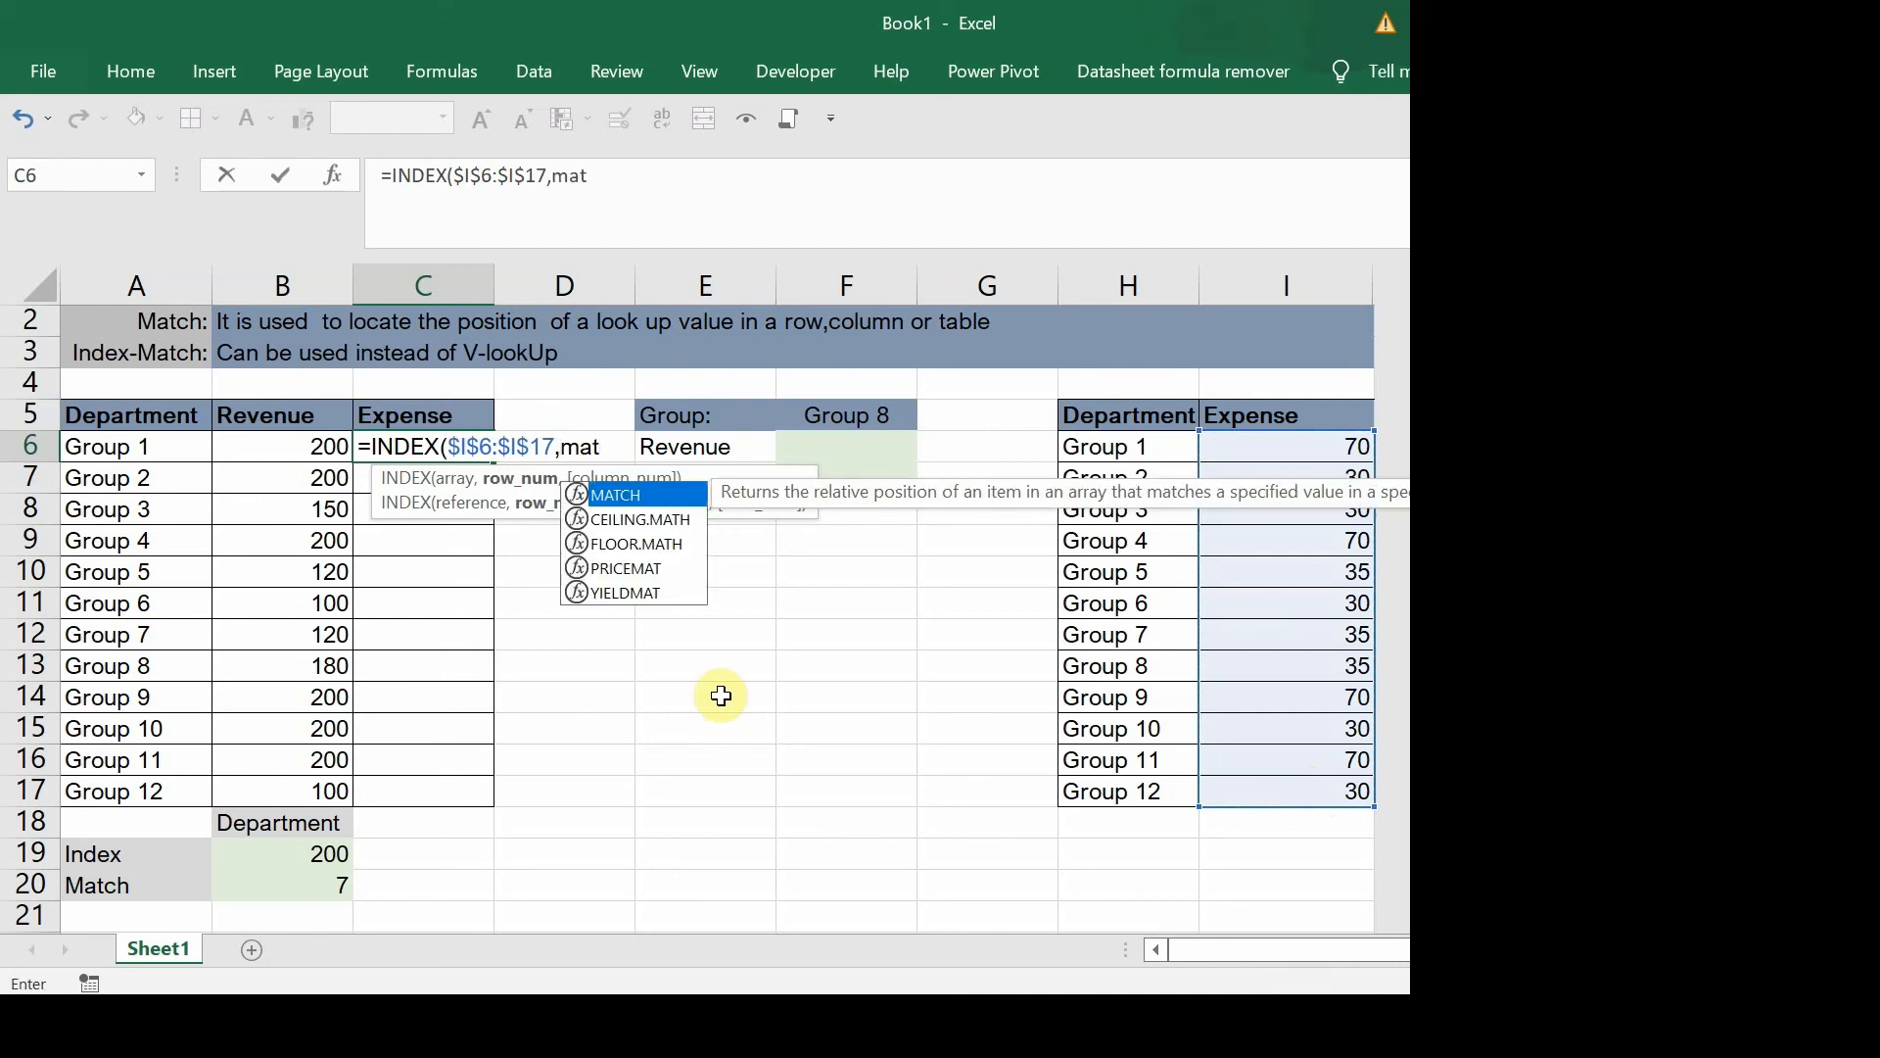
pyautogui.press('Tab')
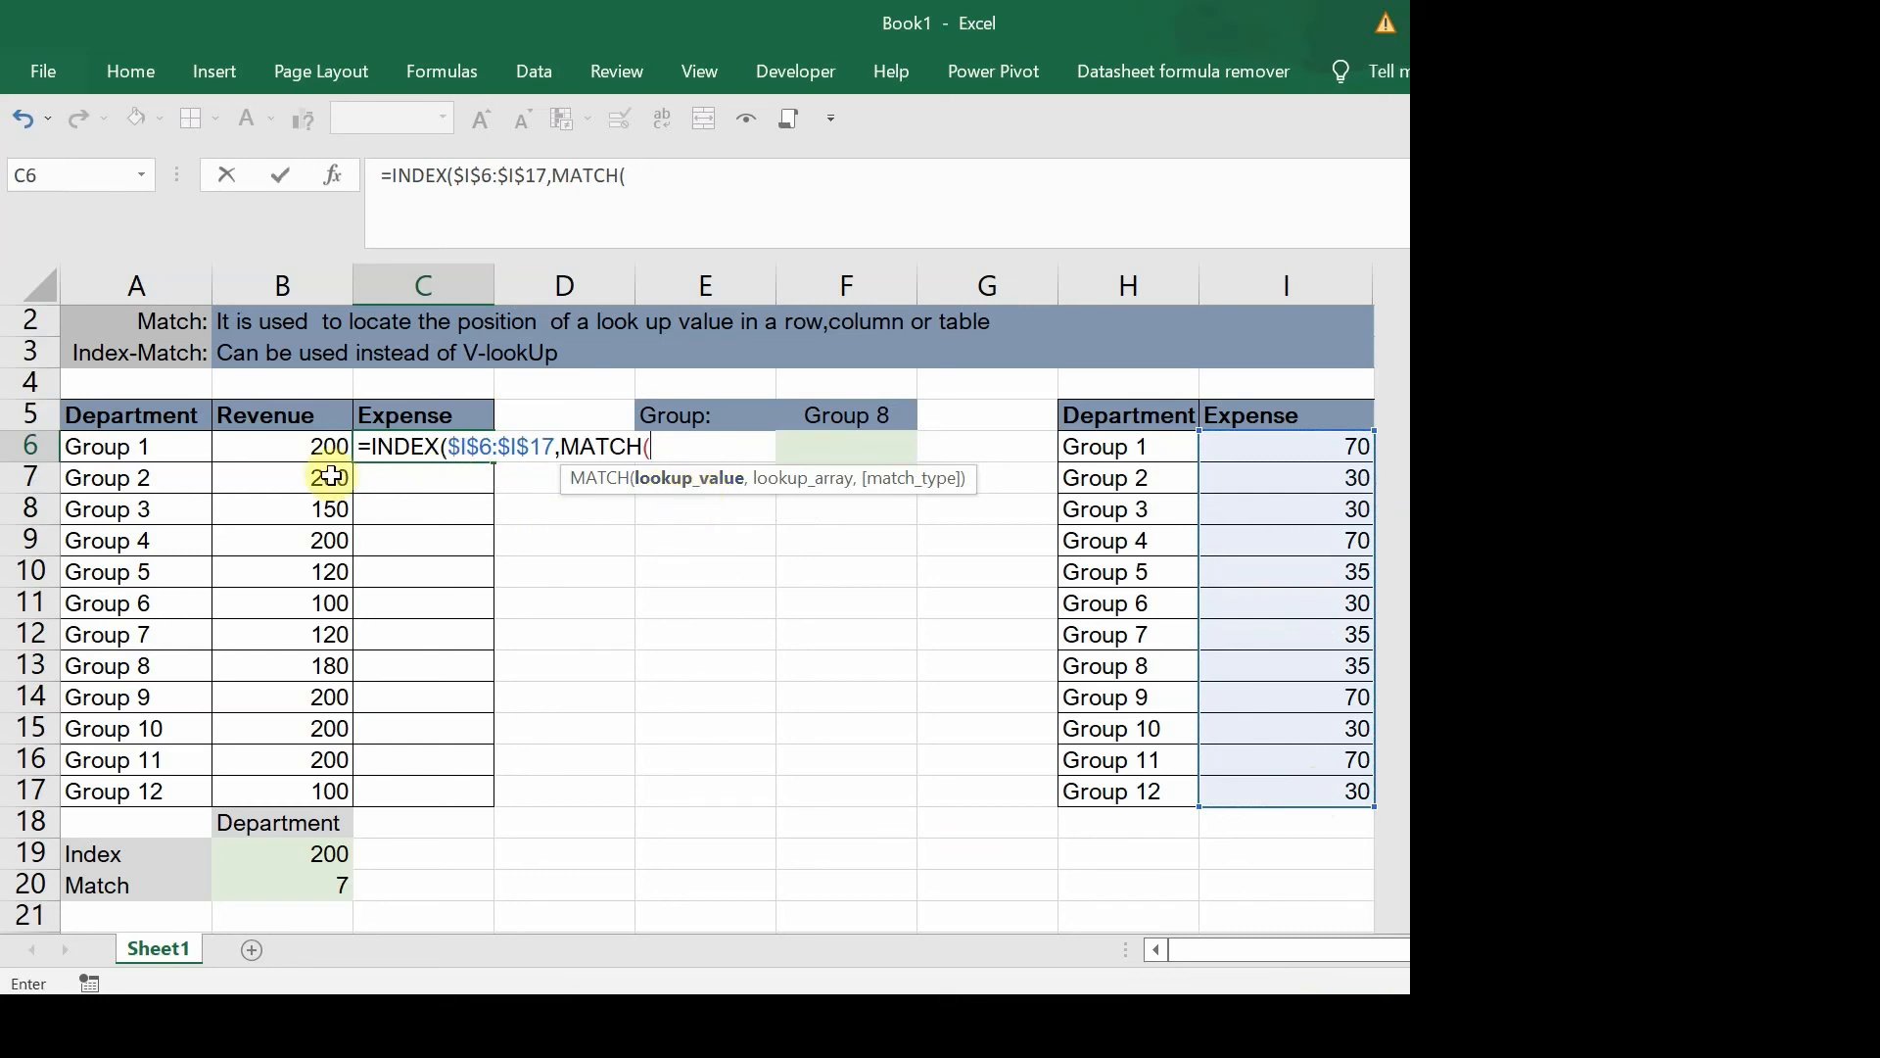
pyautogui.click(151, 450)
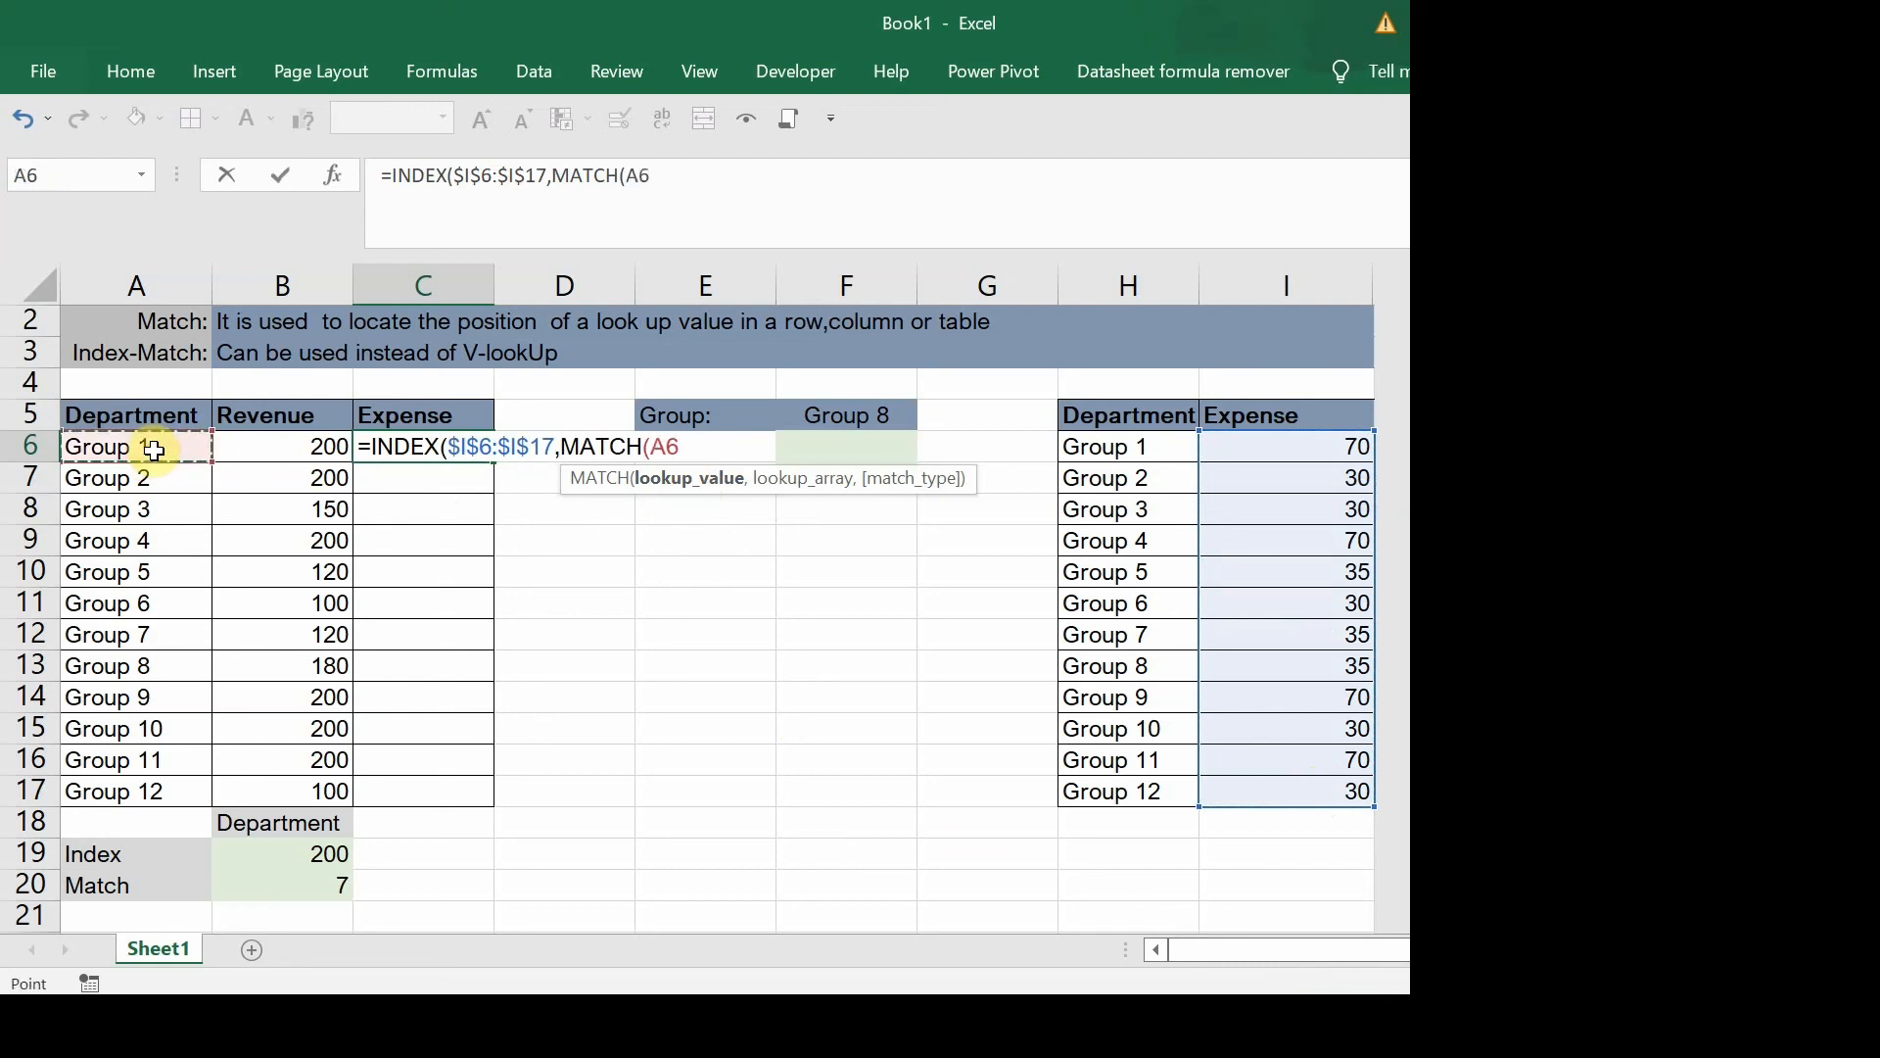
pyautogui.write(',')
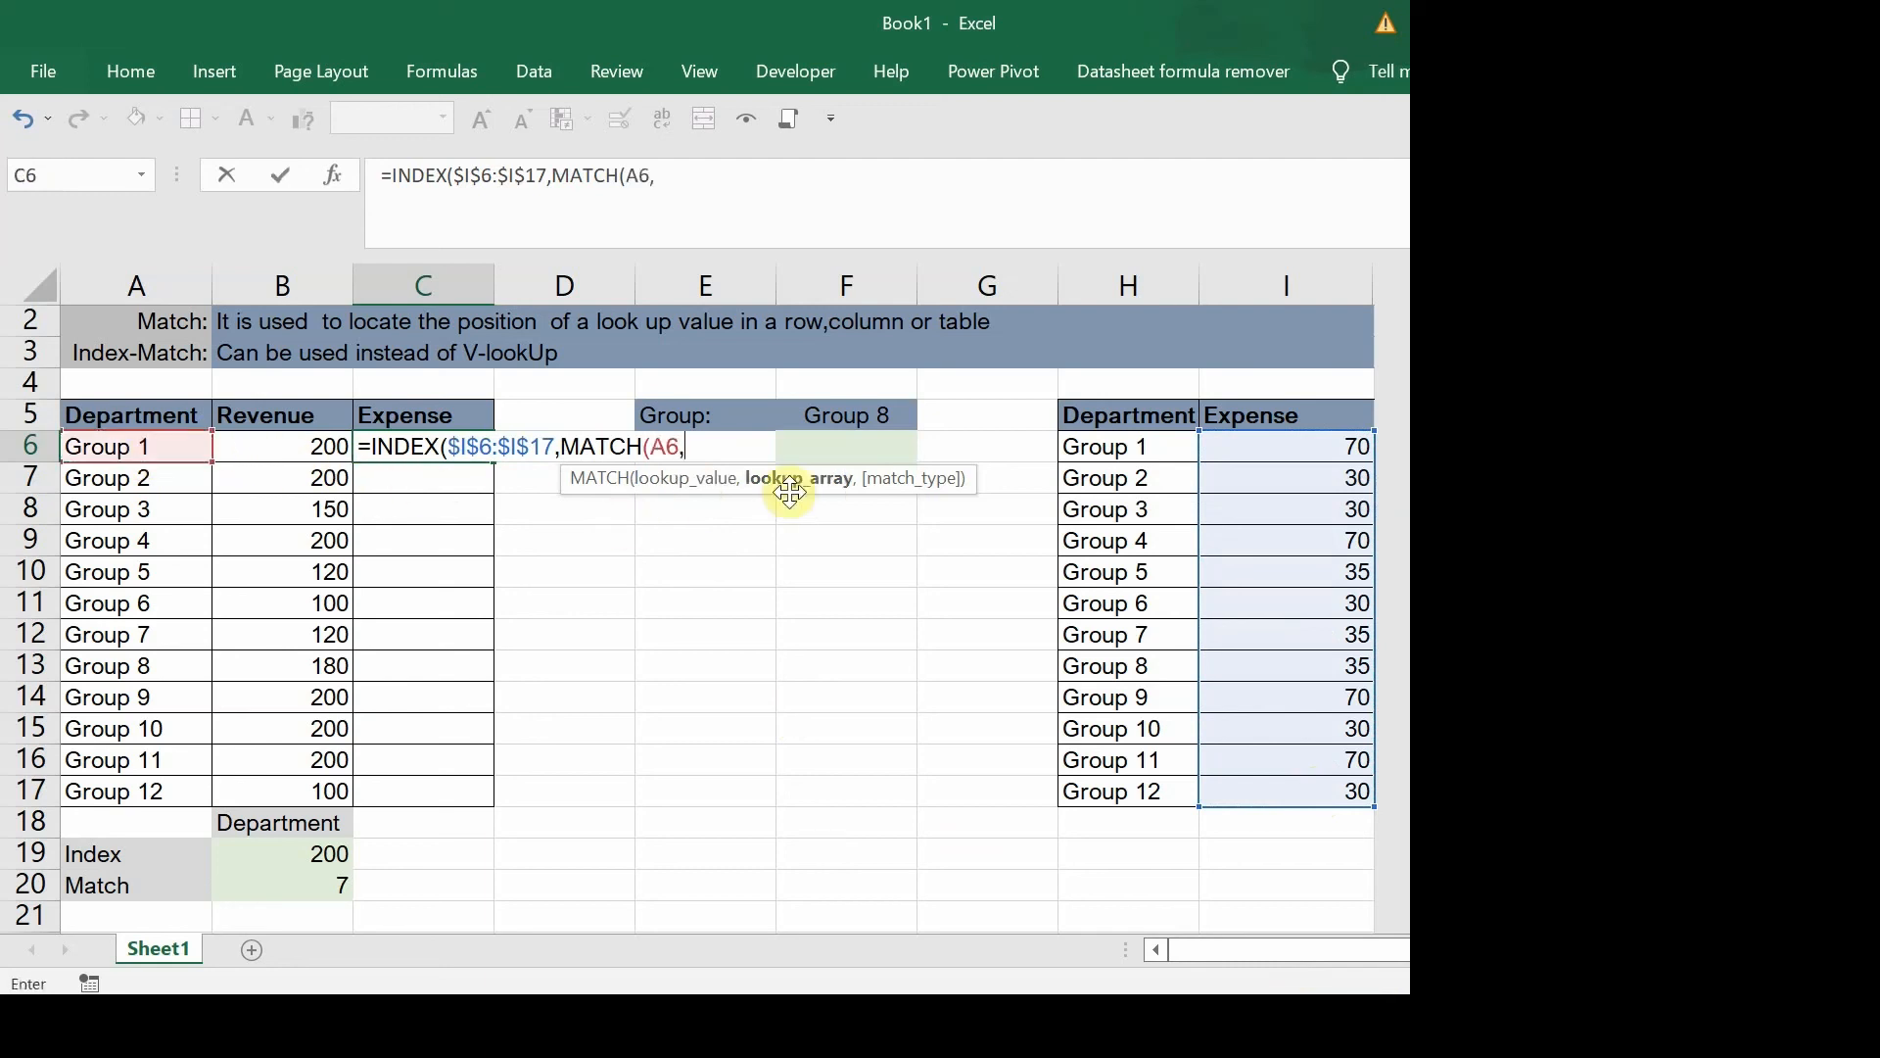
pyautogui.click(1116, 446)
pyautogui.moveTo(1134, 575); pyautogui.dragTo(1141, 798)
pyautogui.press('F4')
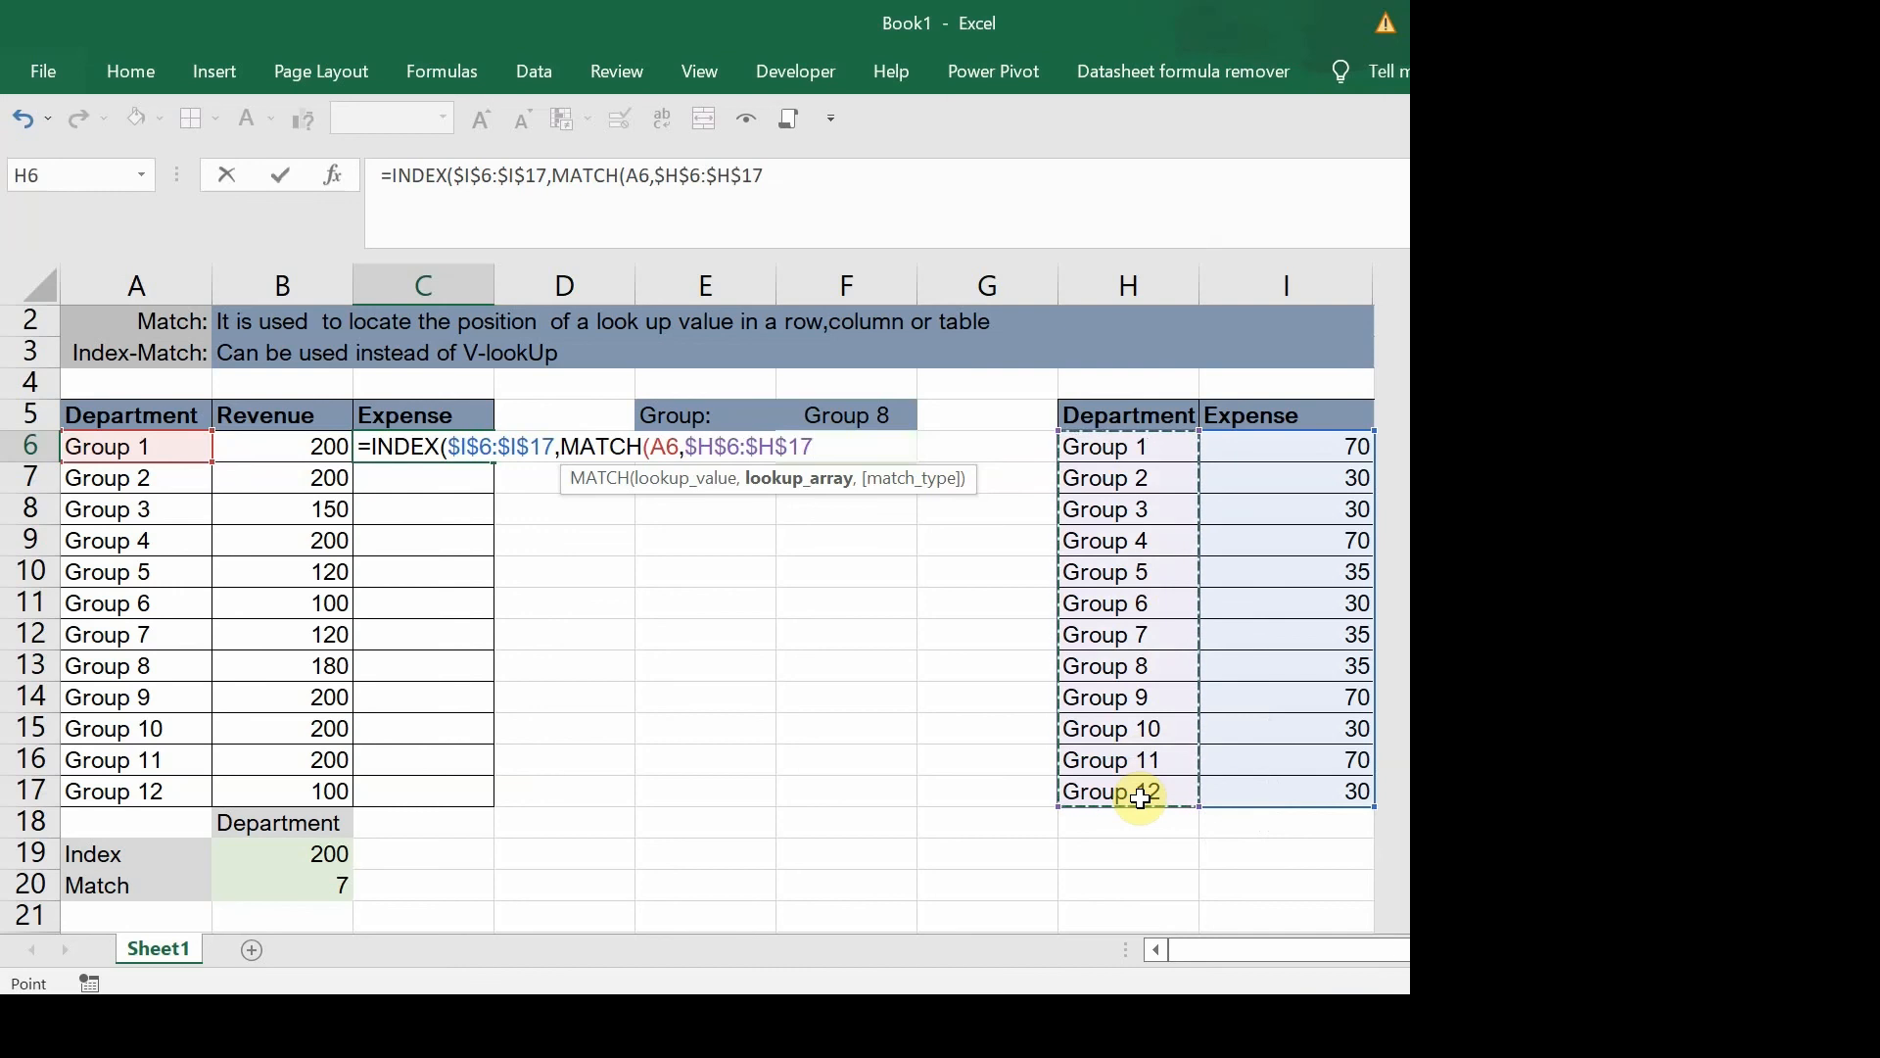
pyautogui.write(',')
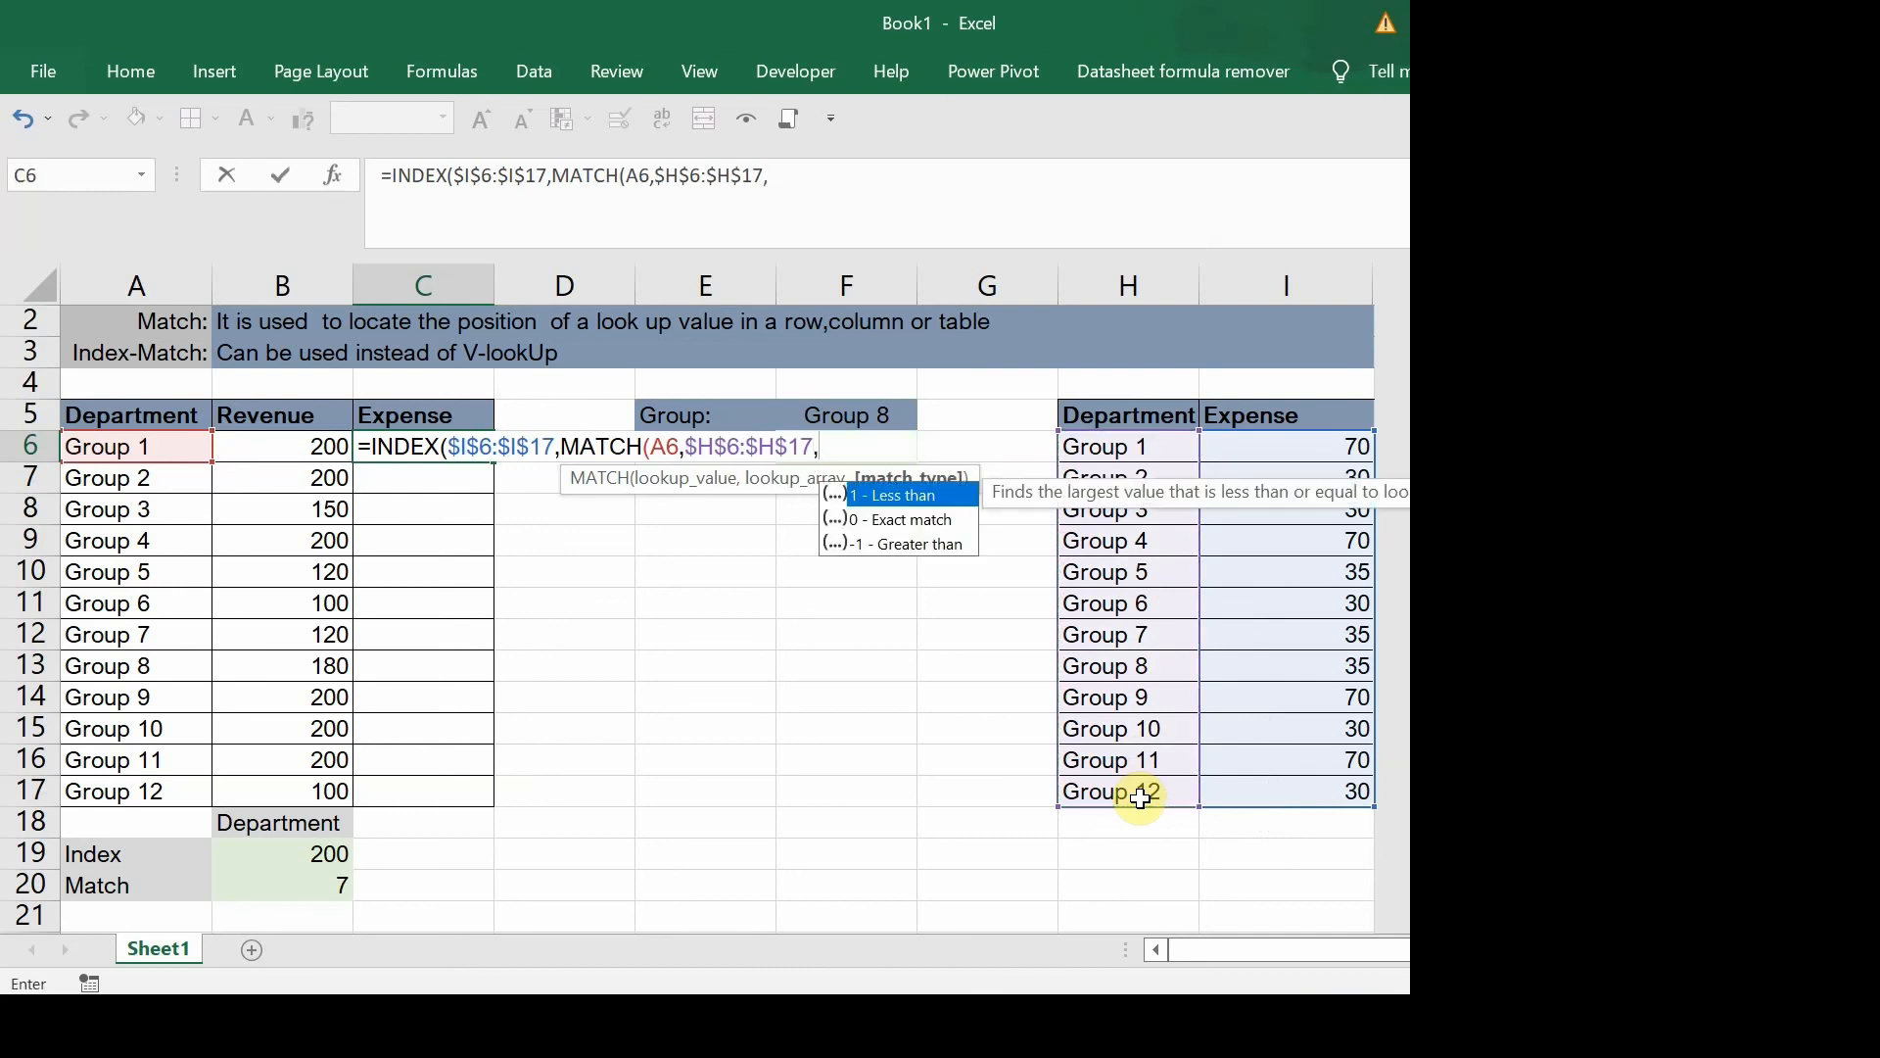
pyautogui.write('0)')
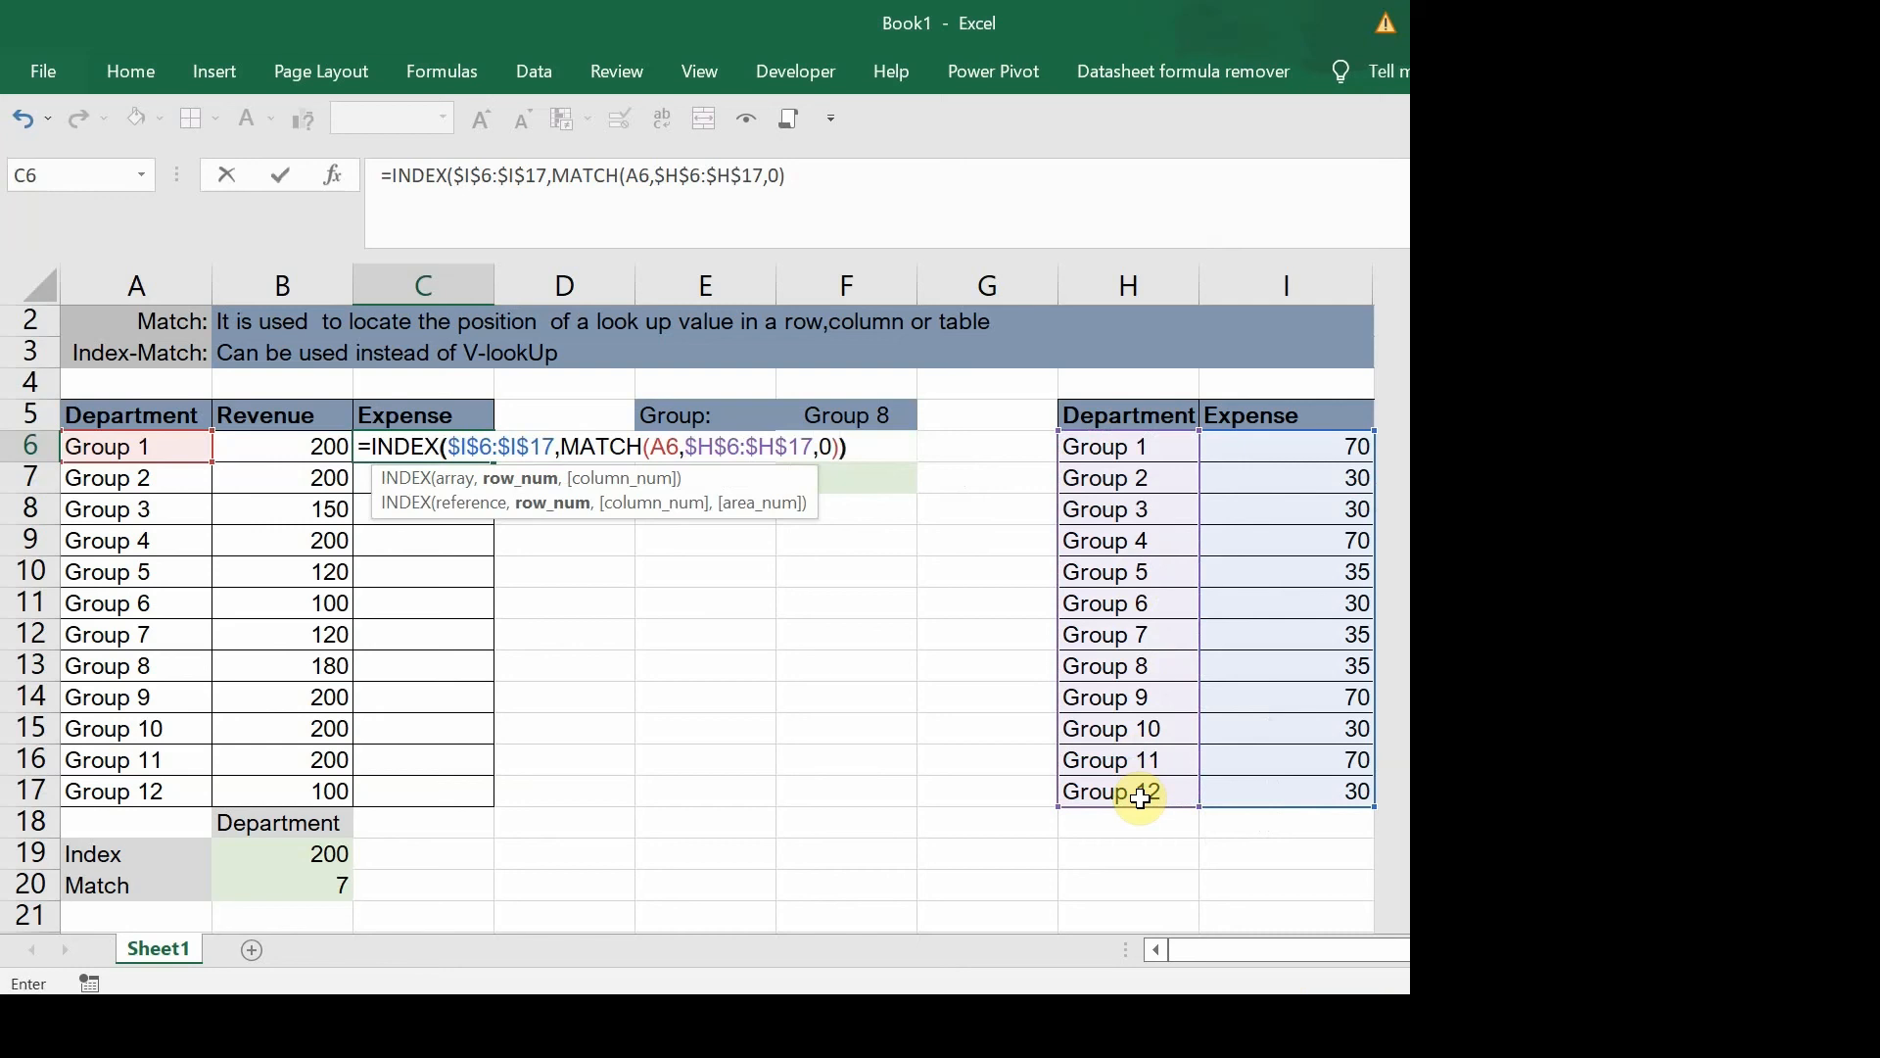
pyautogui.press('Return')
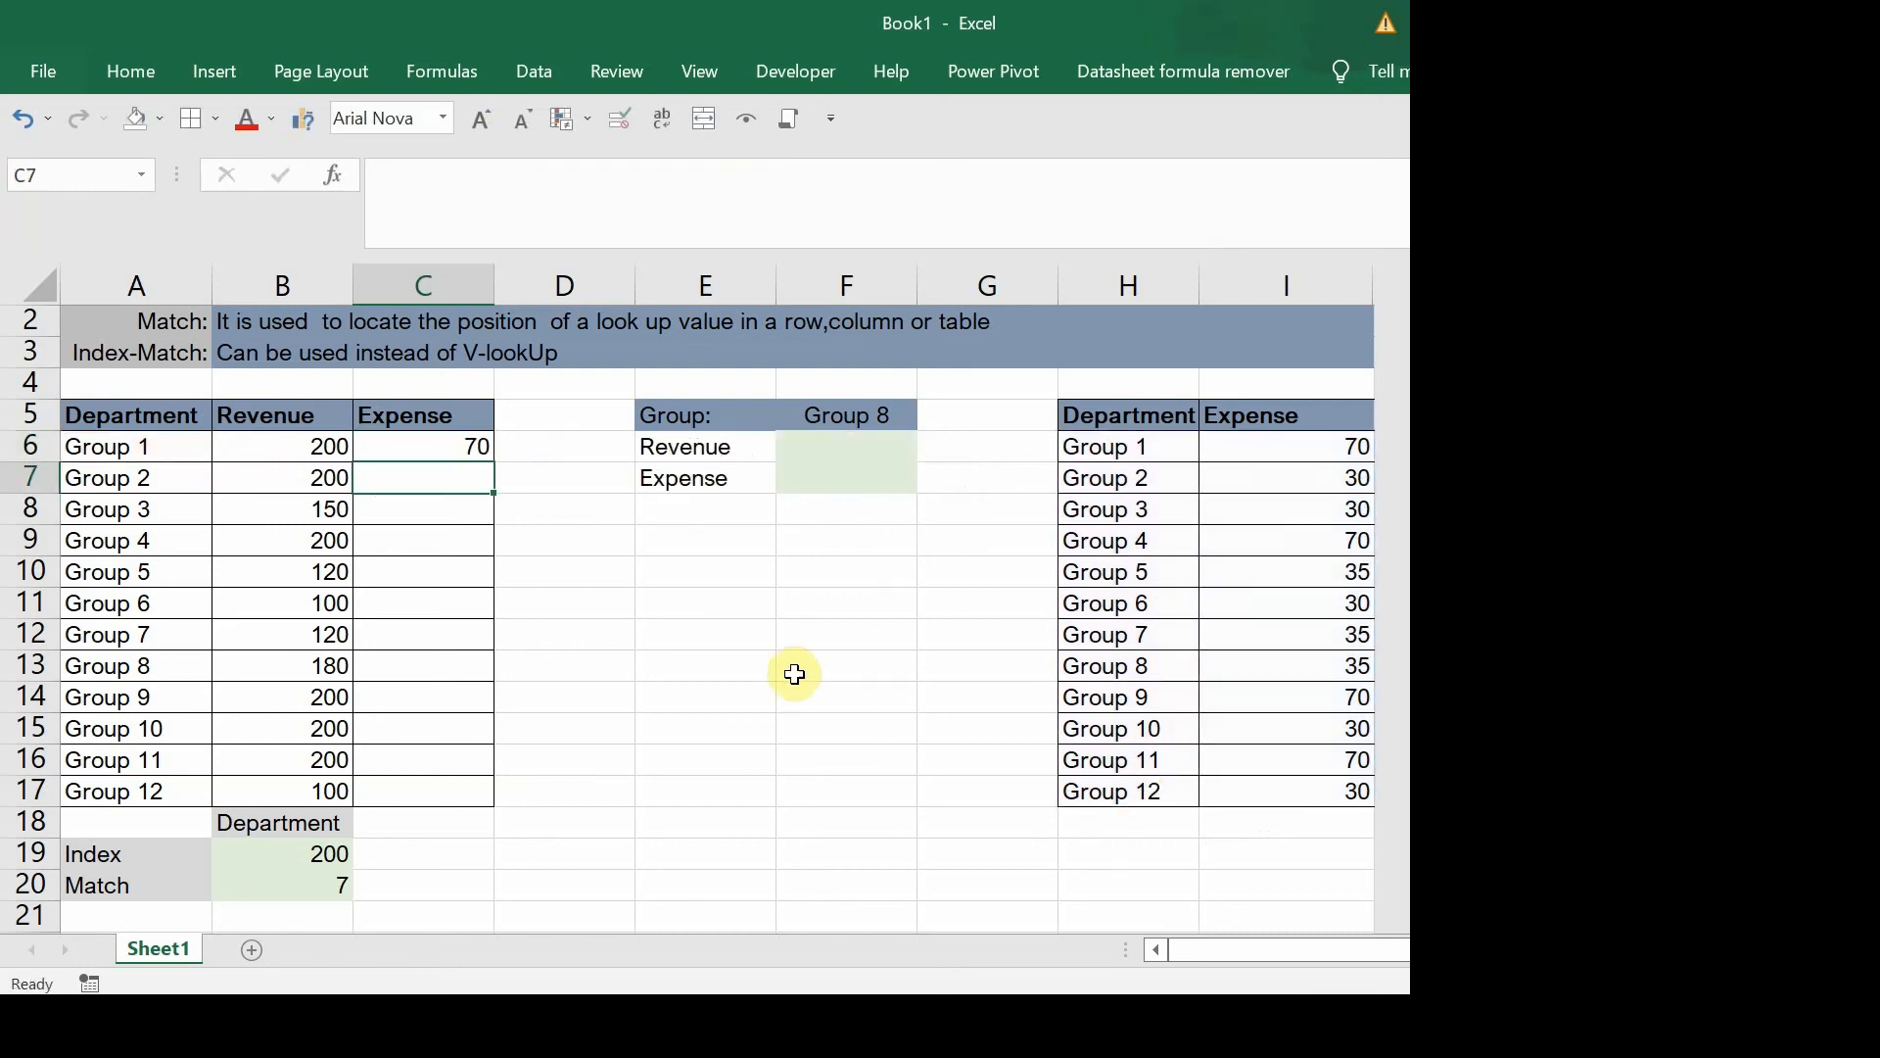
# Step: Fill the INDEX-MATCH formula from C6 down through C17 and review the formula in C6
pyautogui.click(485, 447)
pyautogui.moveTo(491, 461); pyautogui.dragTo(487, 789)
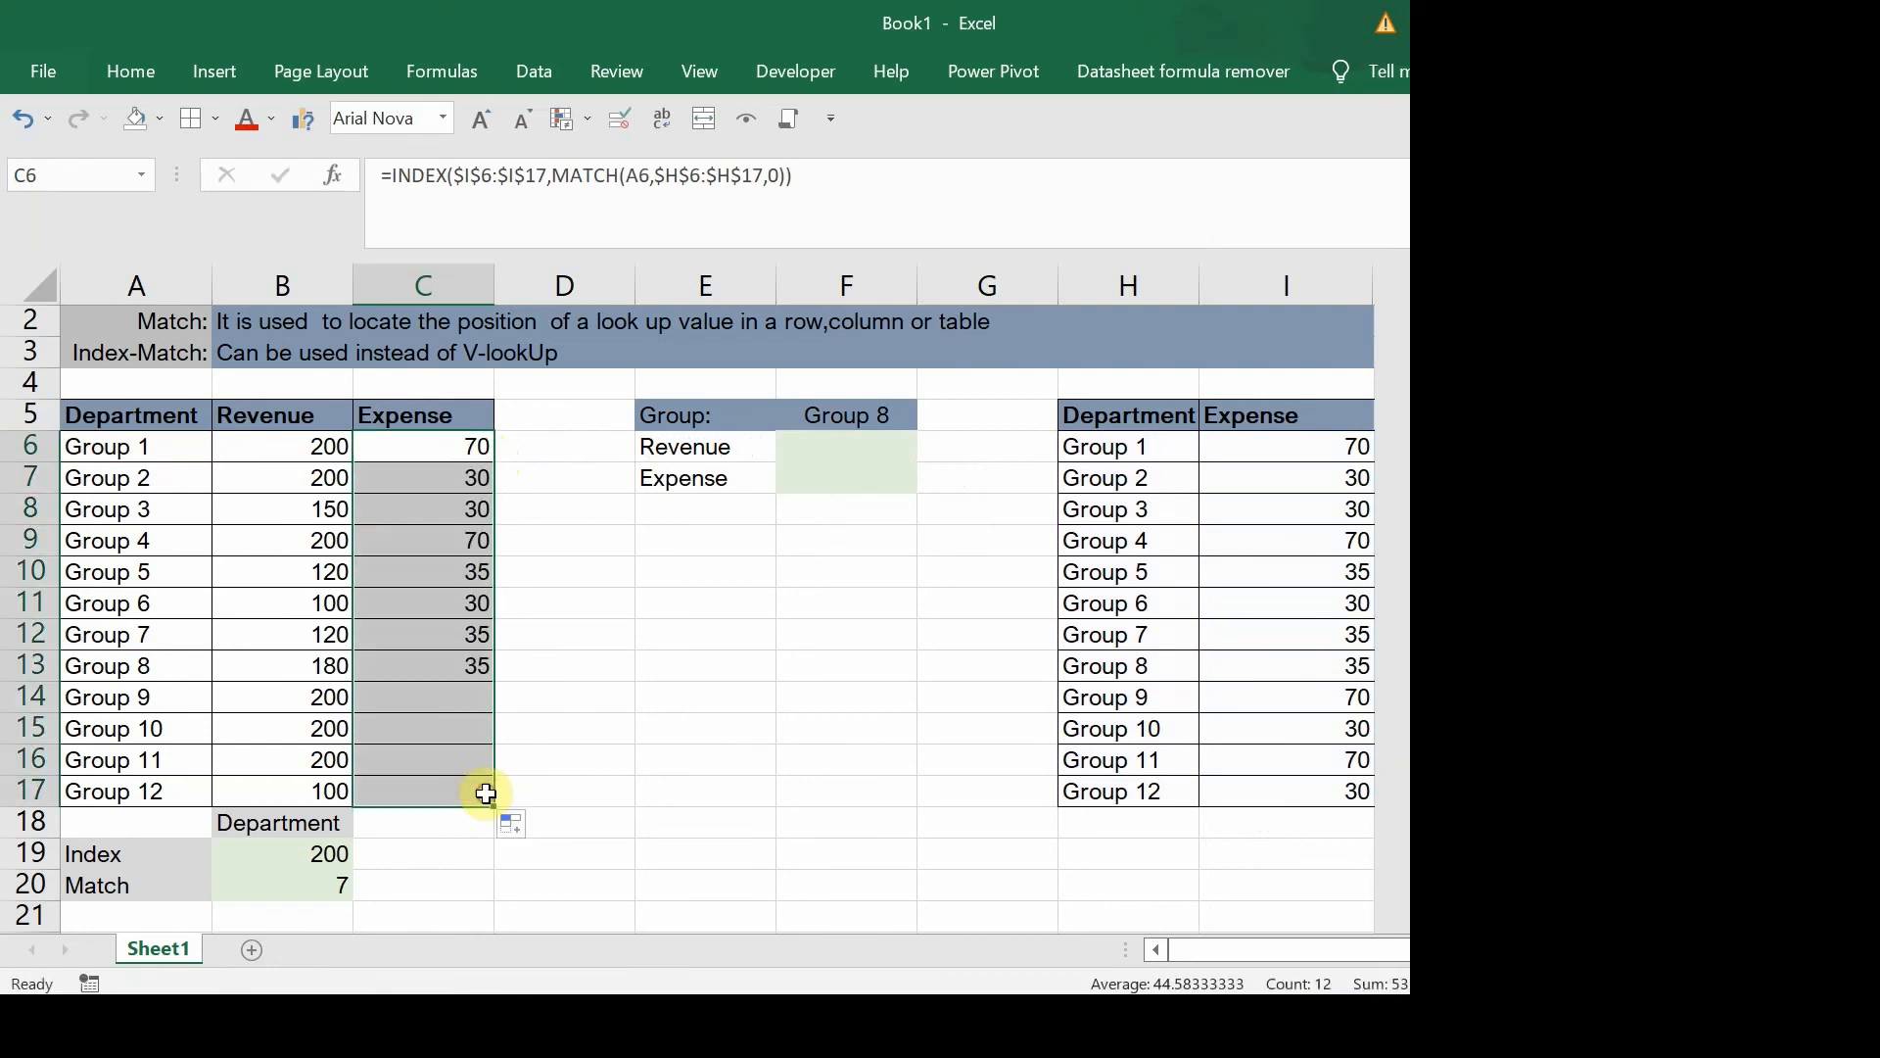
pyautogui.click(434, 441)
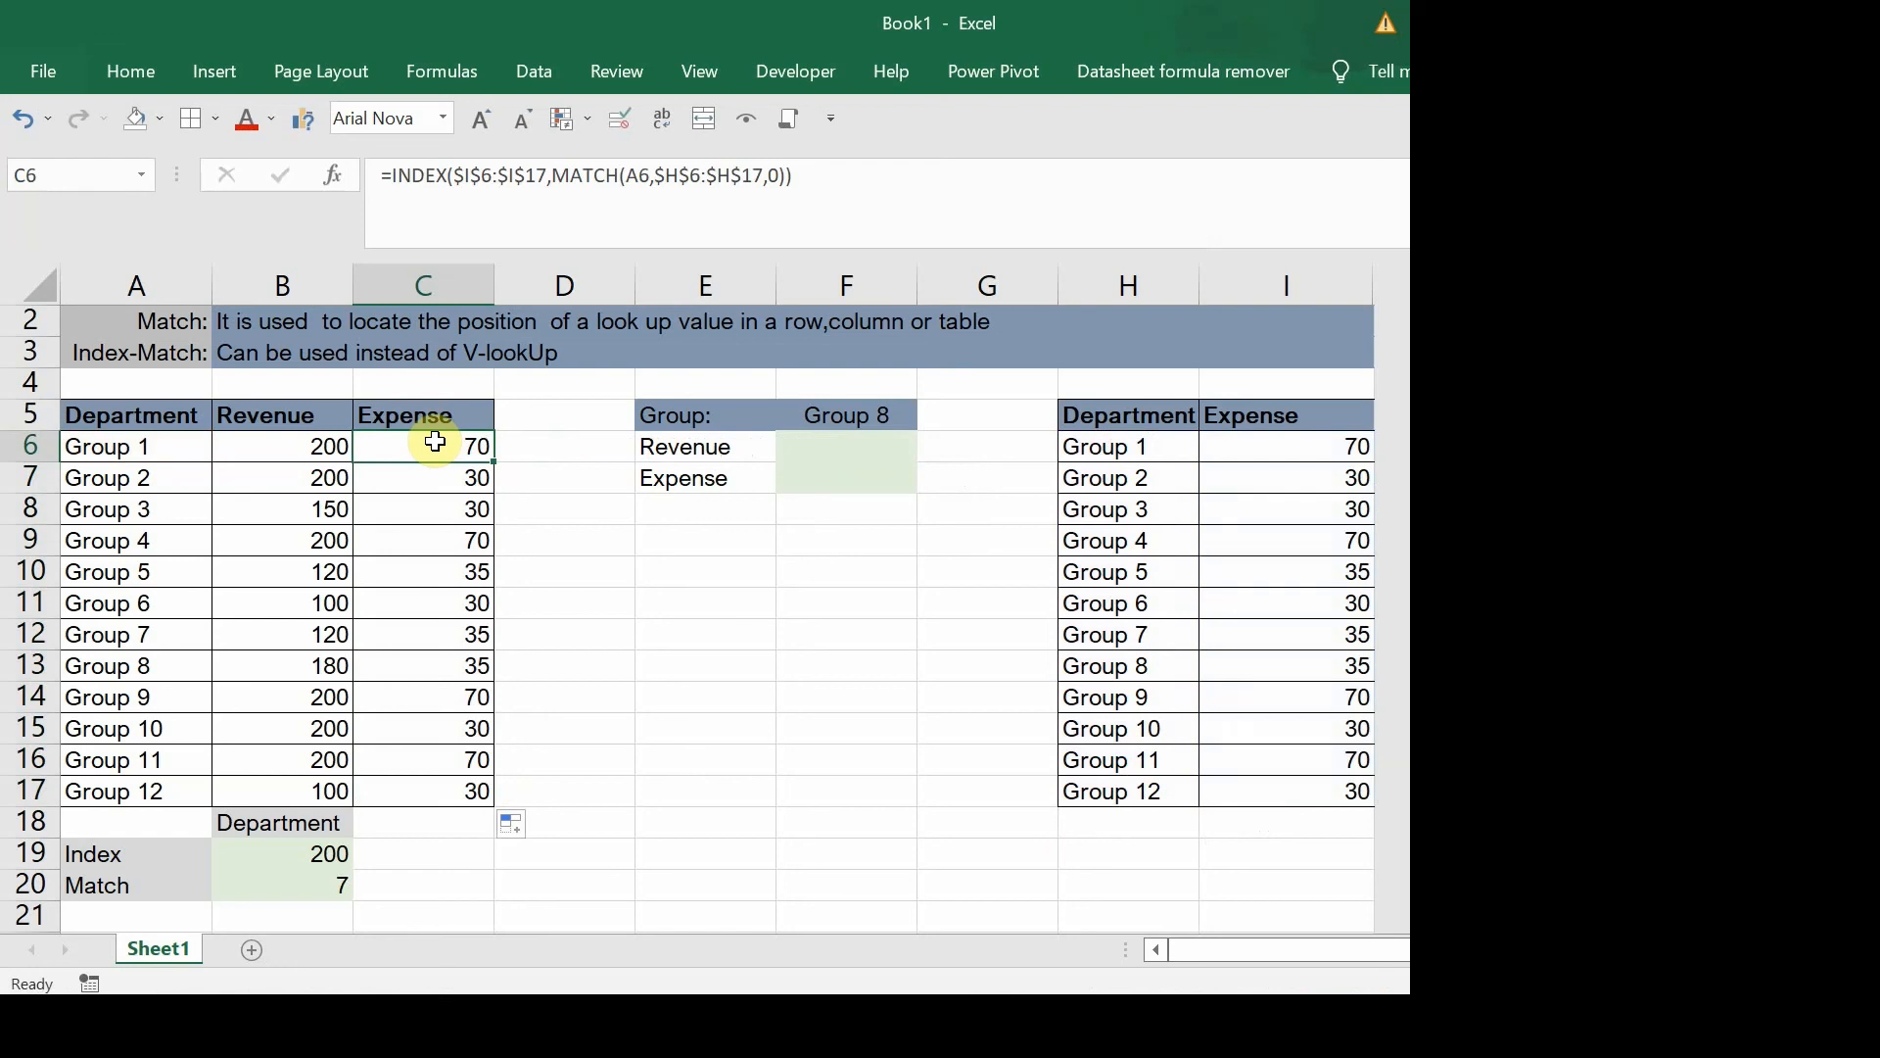
# Step: Choose Group 5 as the group in cell F5
pyautogui.click(893, 422)
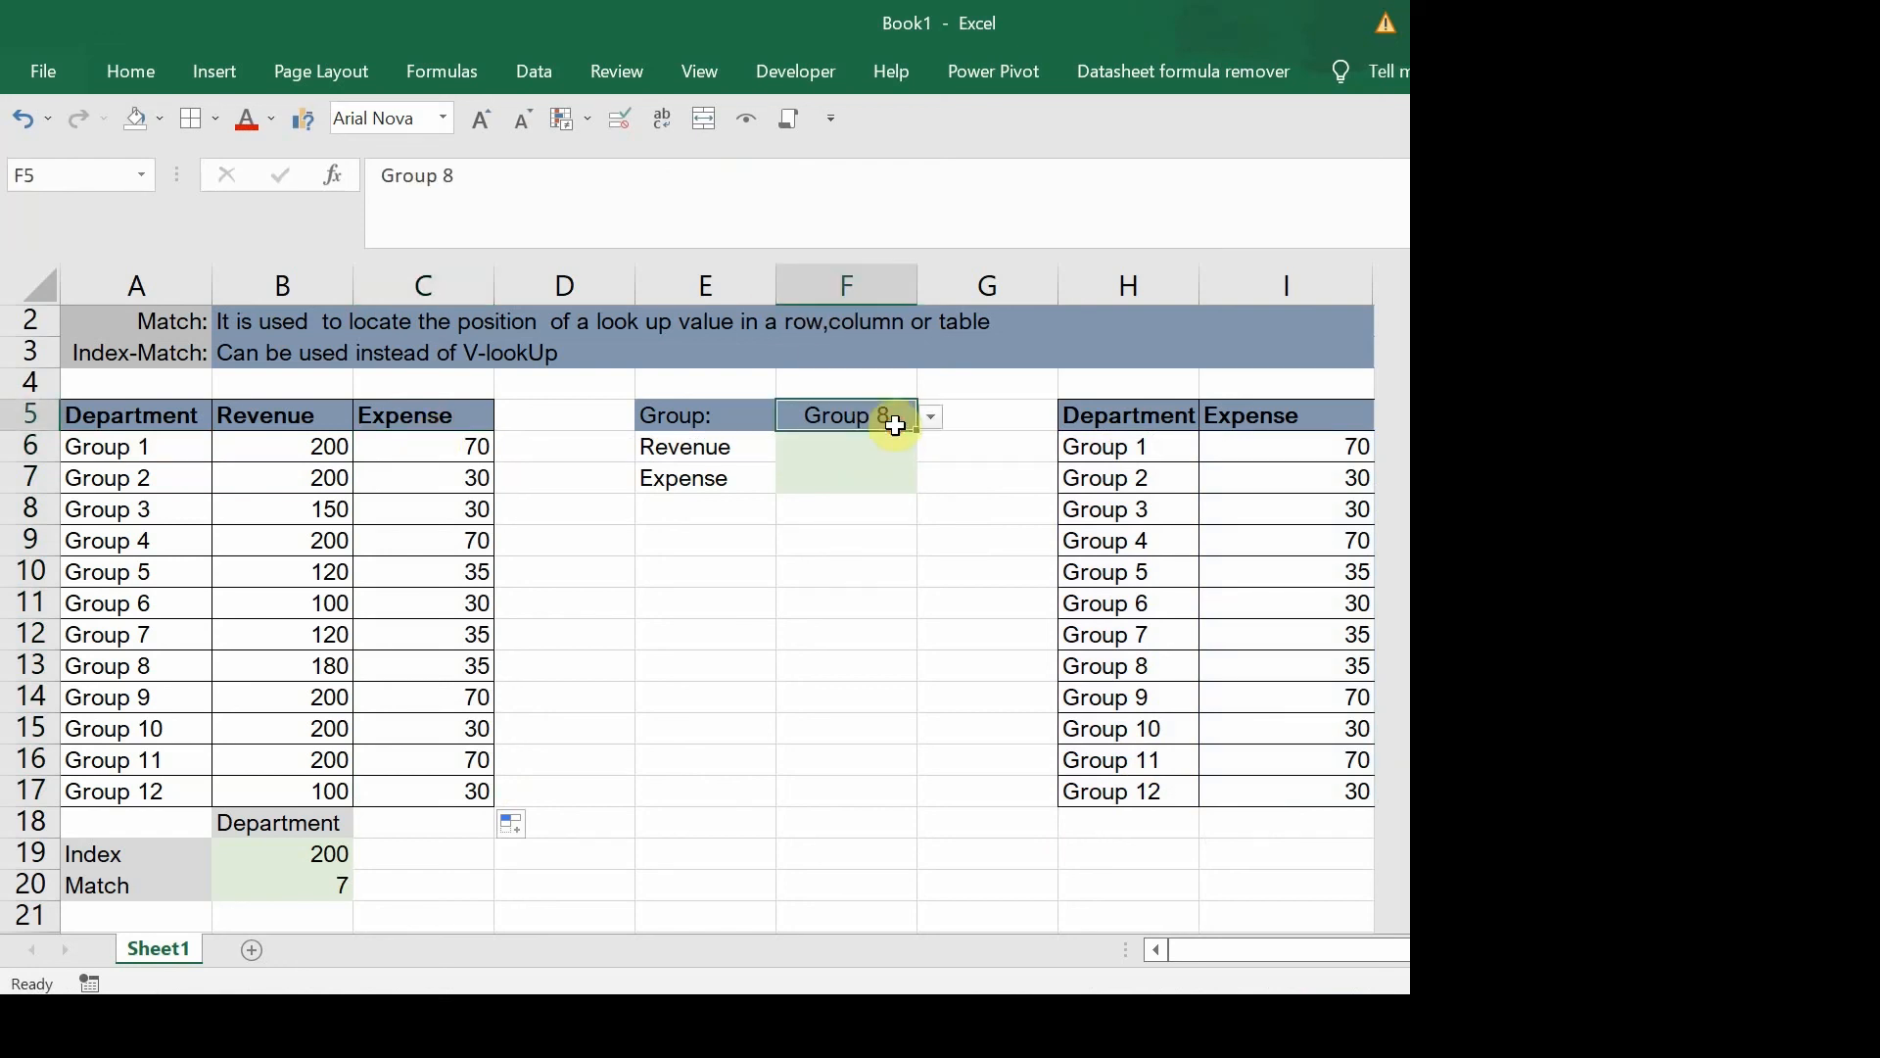
pyautogui.click(934, 419)
pyautogui.click(848, 444)
# Step: Begin an INDEX formula in the Revenue cell F6 with the absolute range $B$6:$B$17 as its array
pyautogui.click(827, 456)
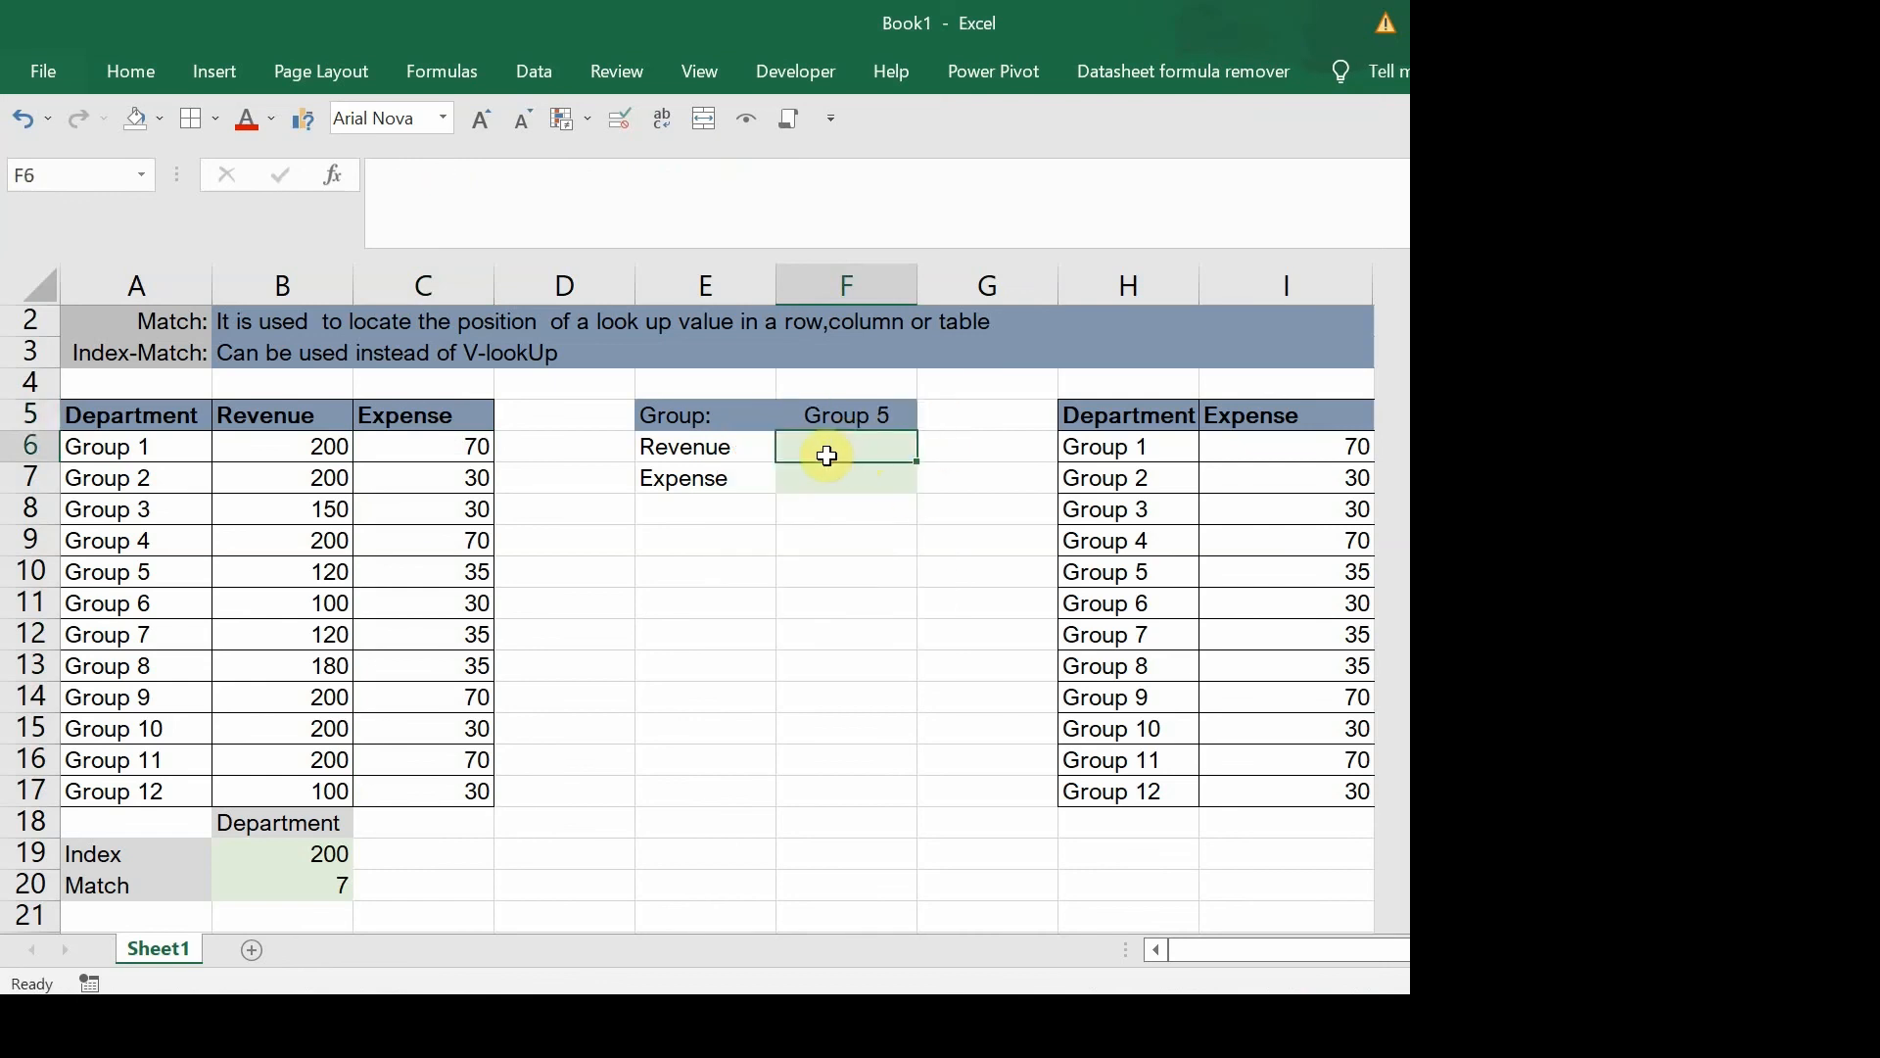
pyautogui.write('=')
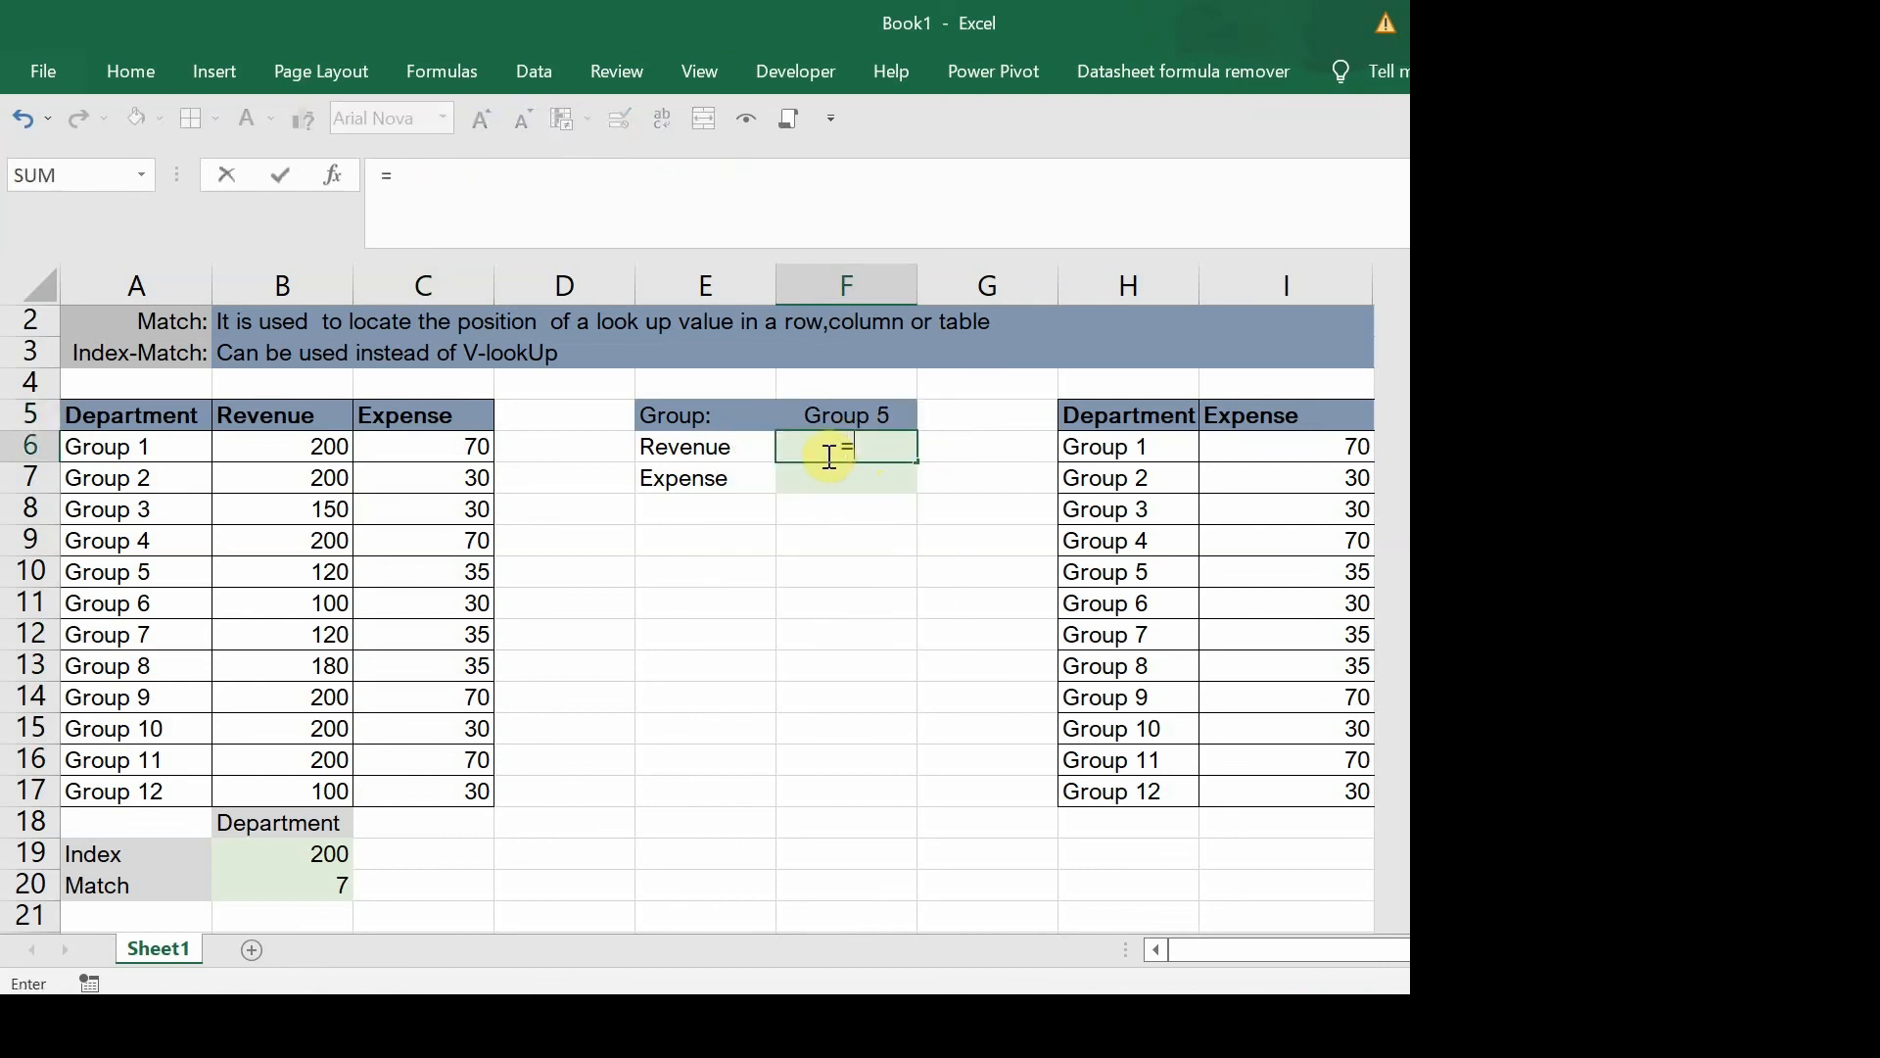
pyautogui.write('index')
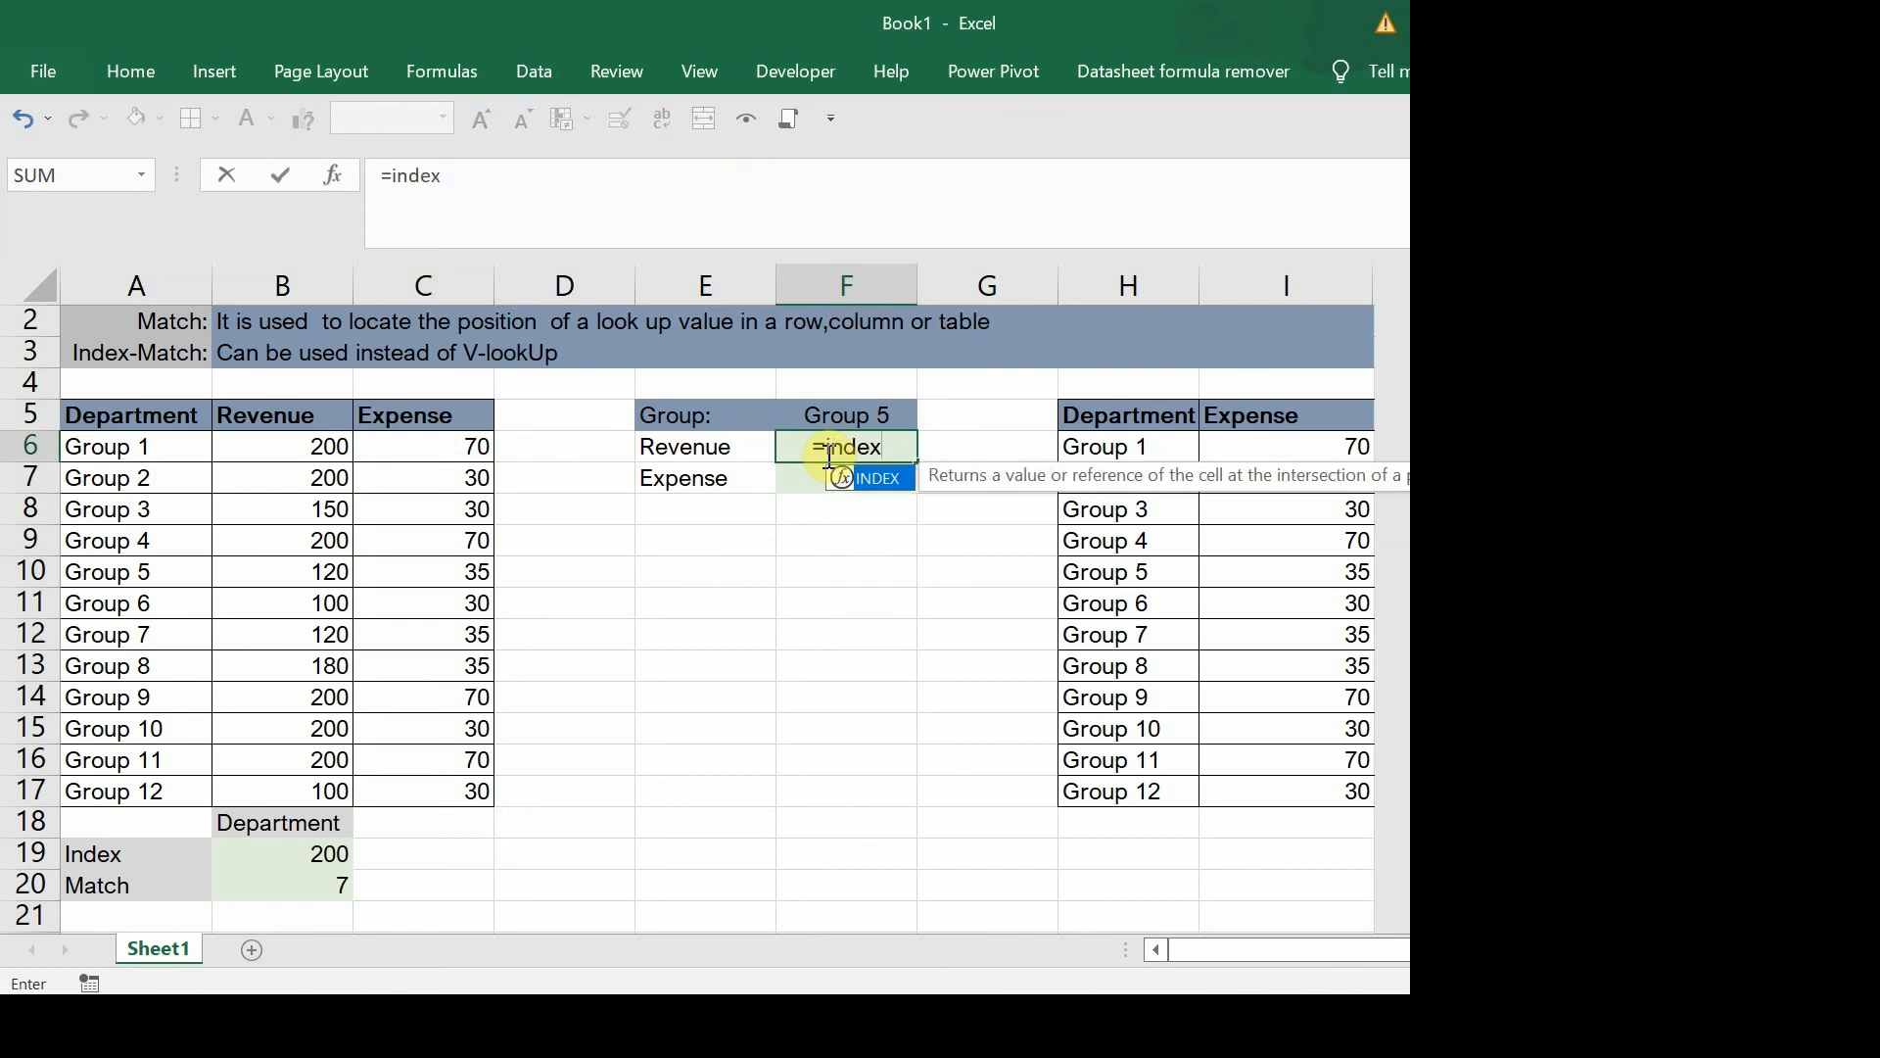
pyautogui.press('Tab')
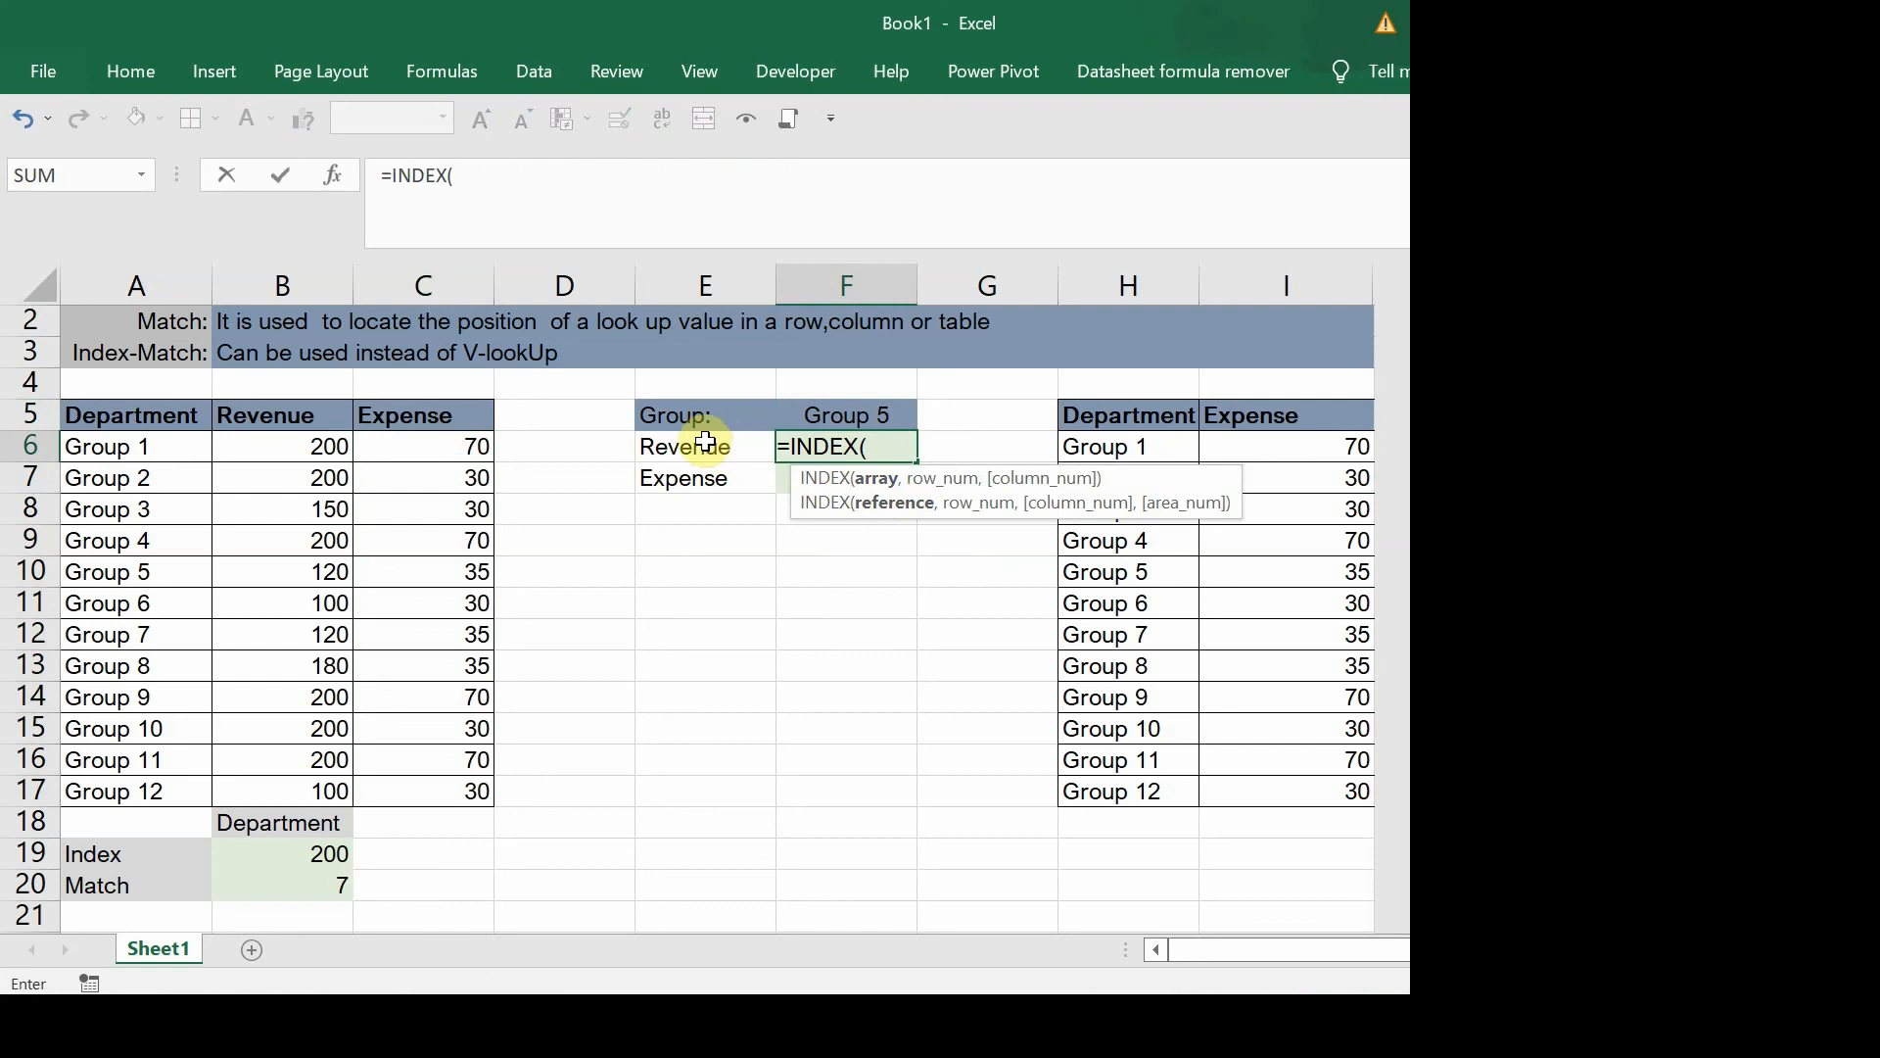
pyautogui.moveTo(257, 449); pyautogui.dragTo(278, 798)
pyautogui.press('F4')
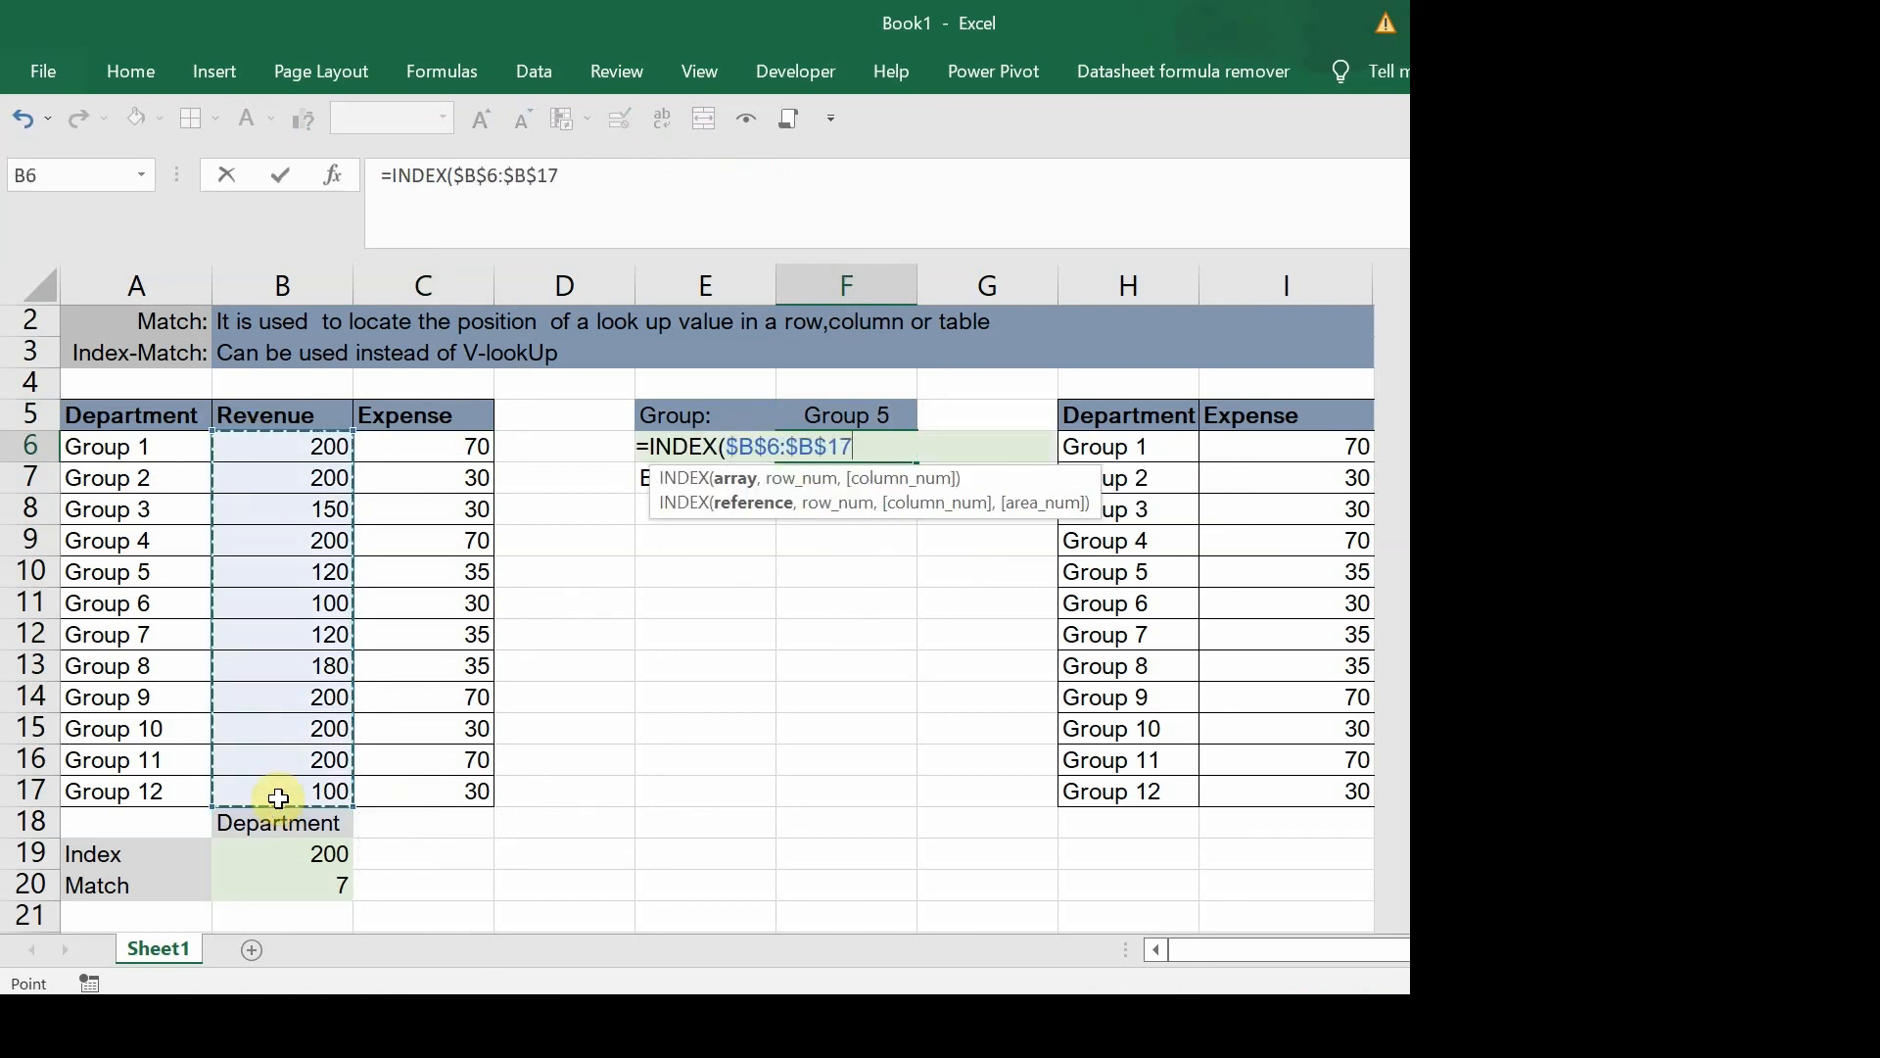
pyautogui.write(',')
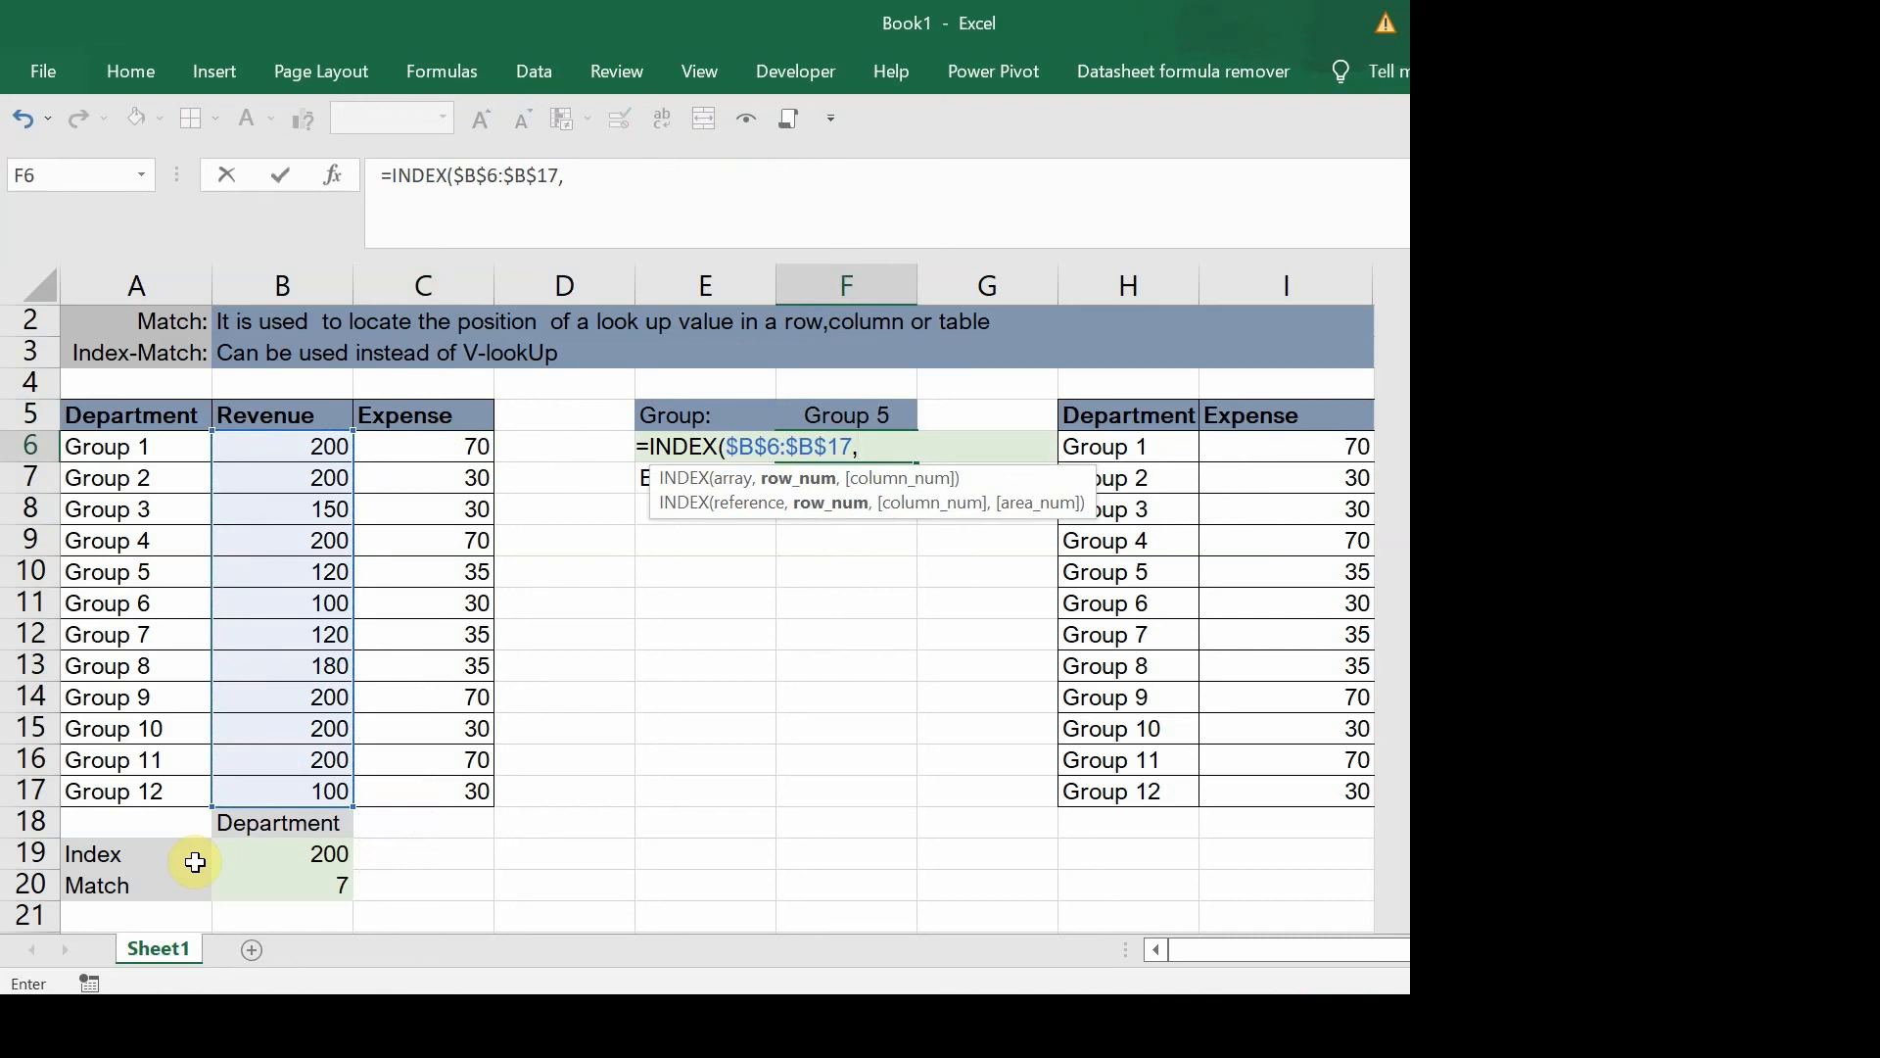
# Step: Complete the F6 Revenue formula with MATCH(F5,A6:A17,0) as the row number, giving =INDEX($B$6:$B$17,MATCH(F5,A6:A17,0))
pyautogui.write('match')
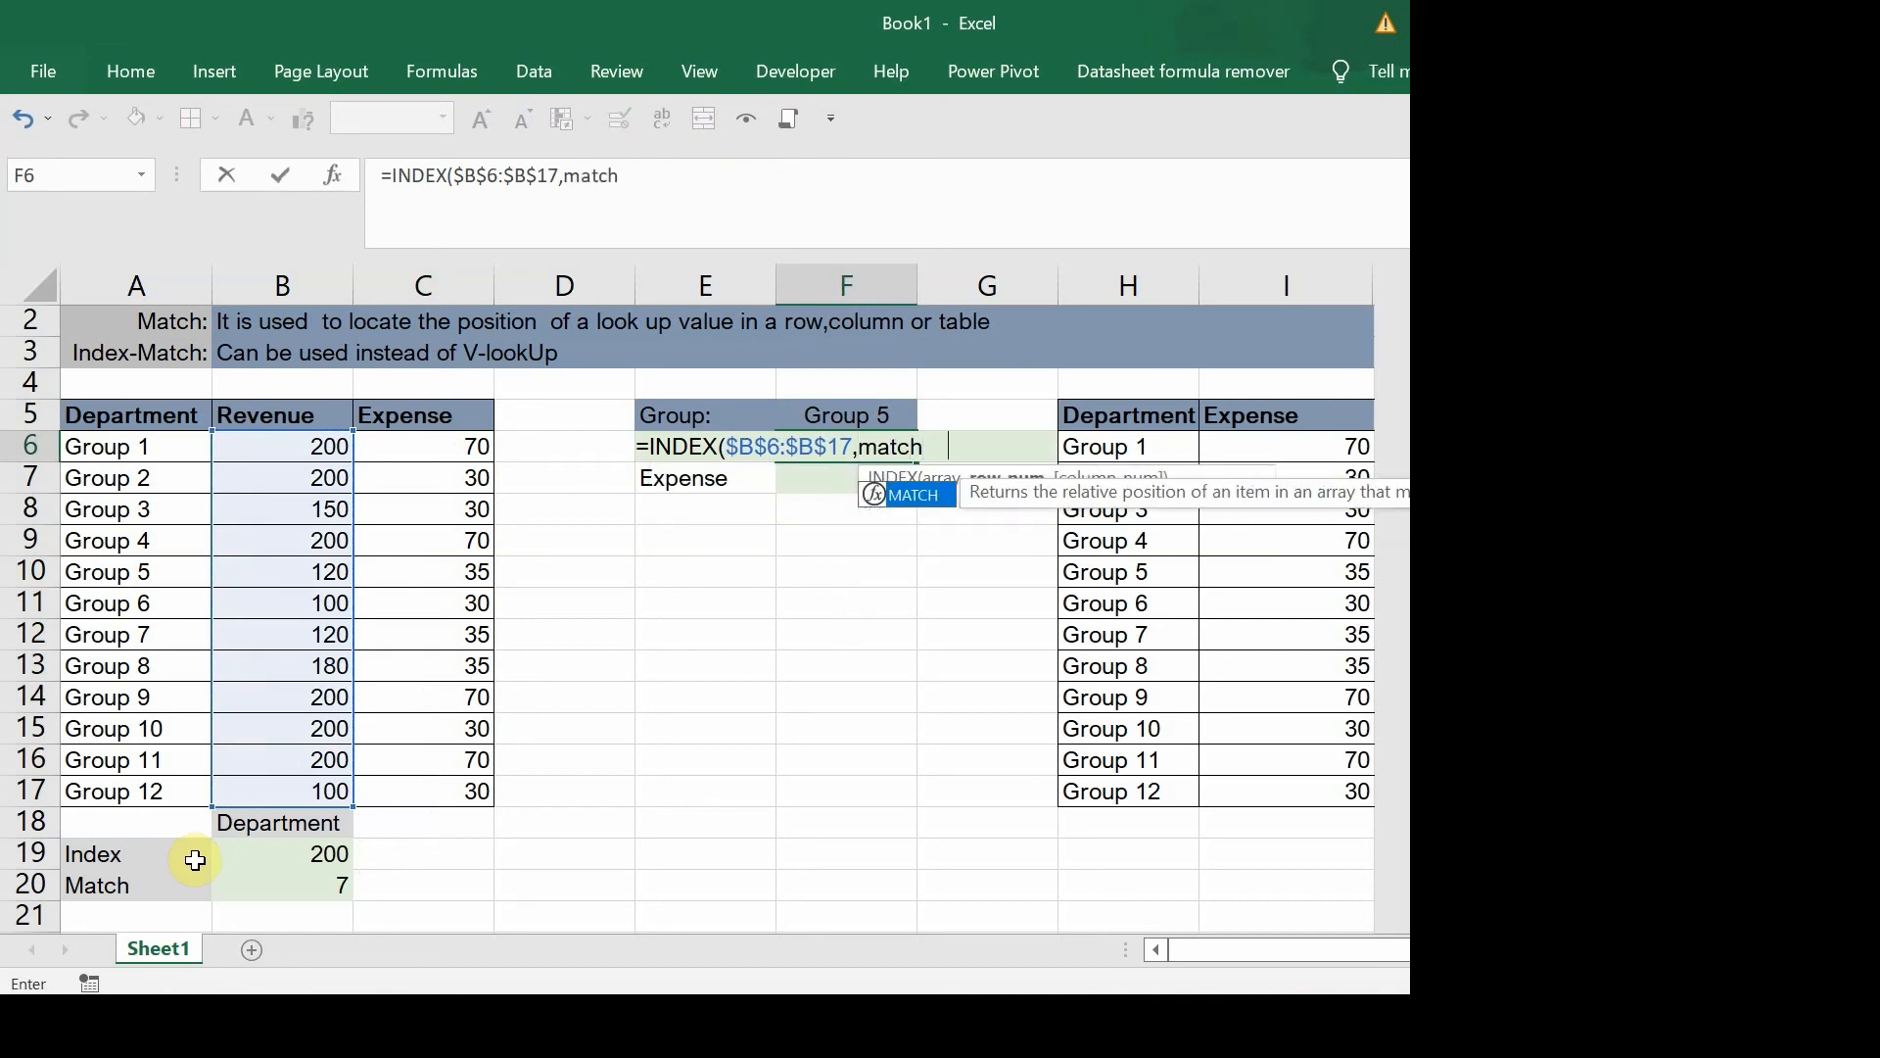
pyautogui.press('Tab')
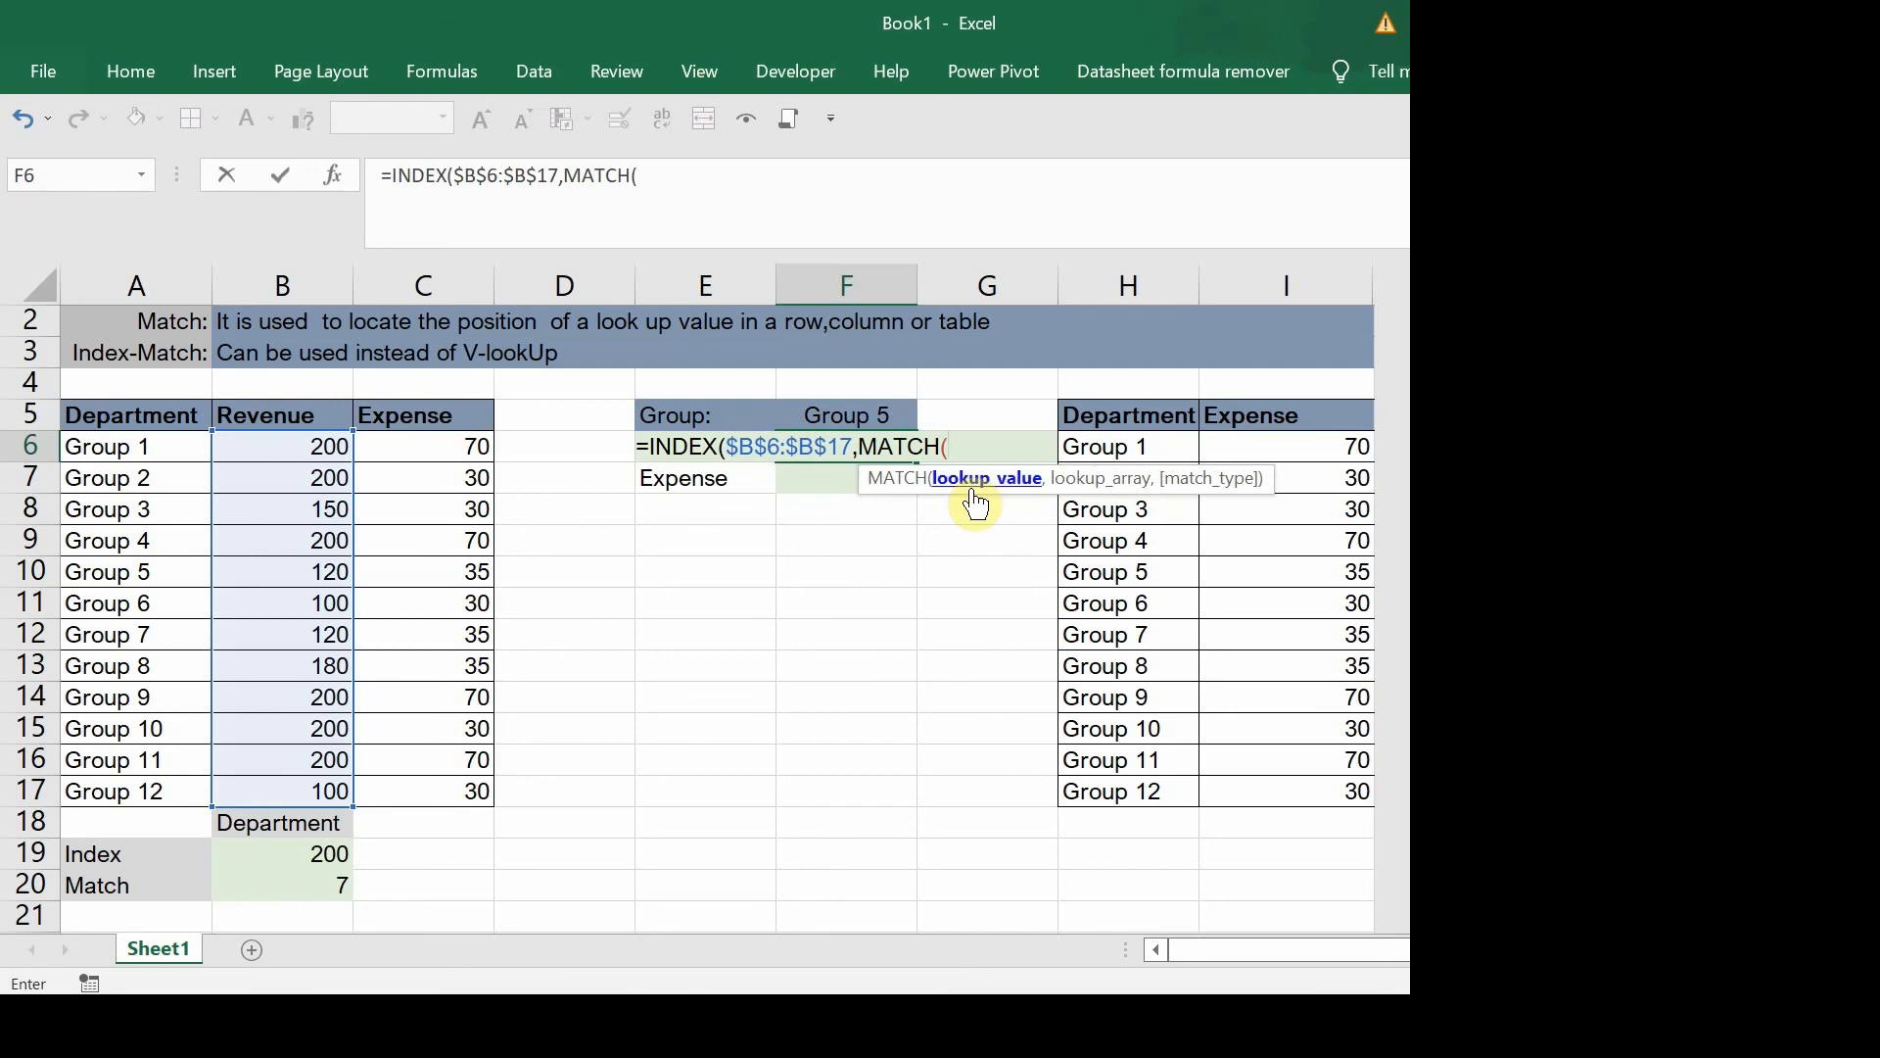
pyautogui.click(851, 419)
pyautogui.write(',')
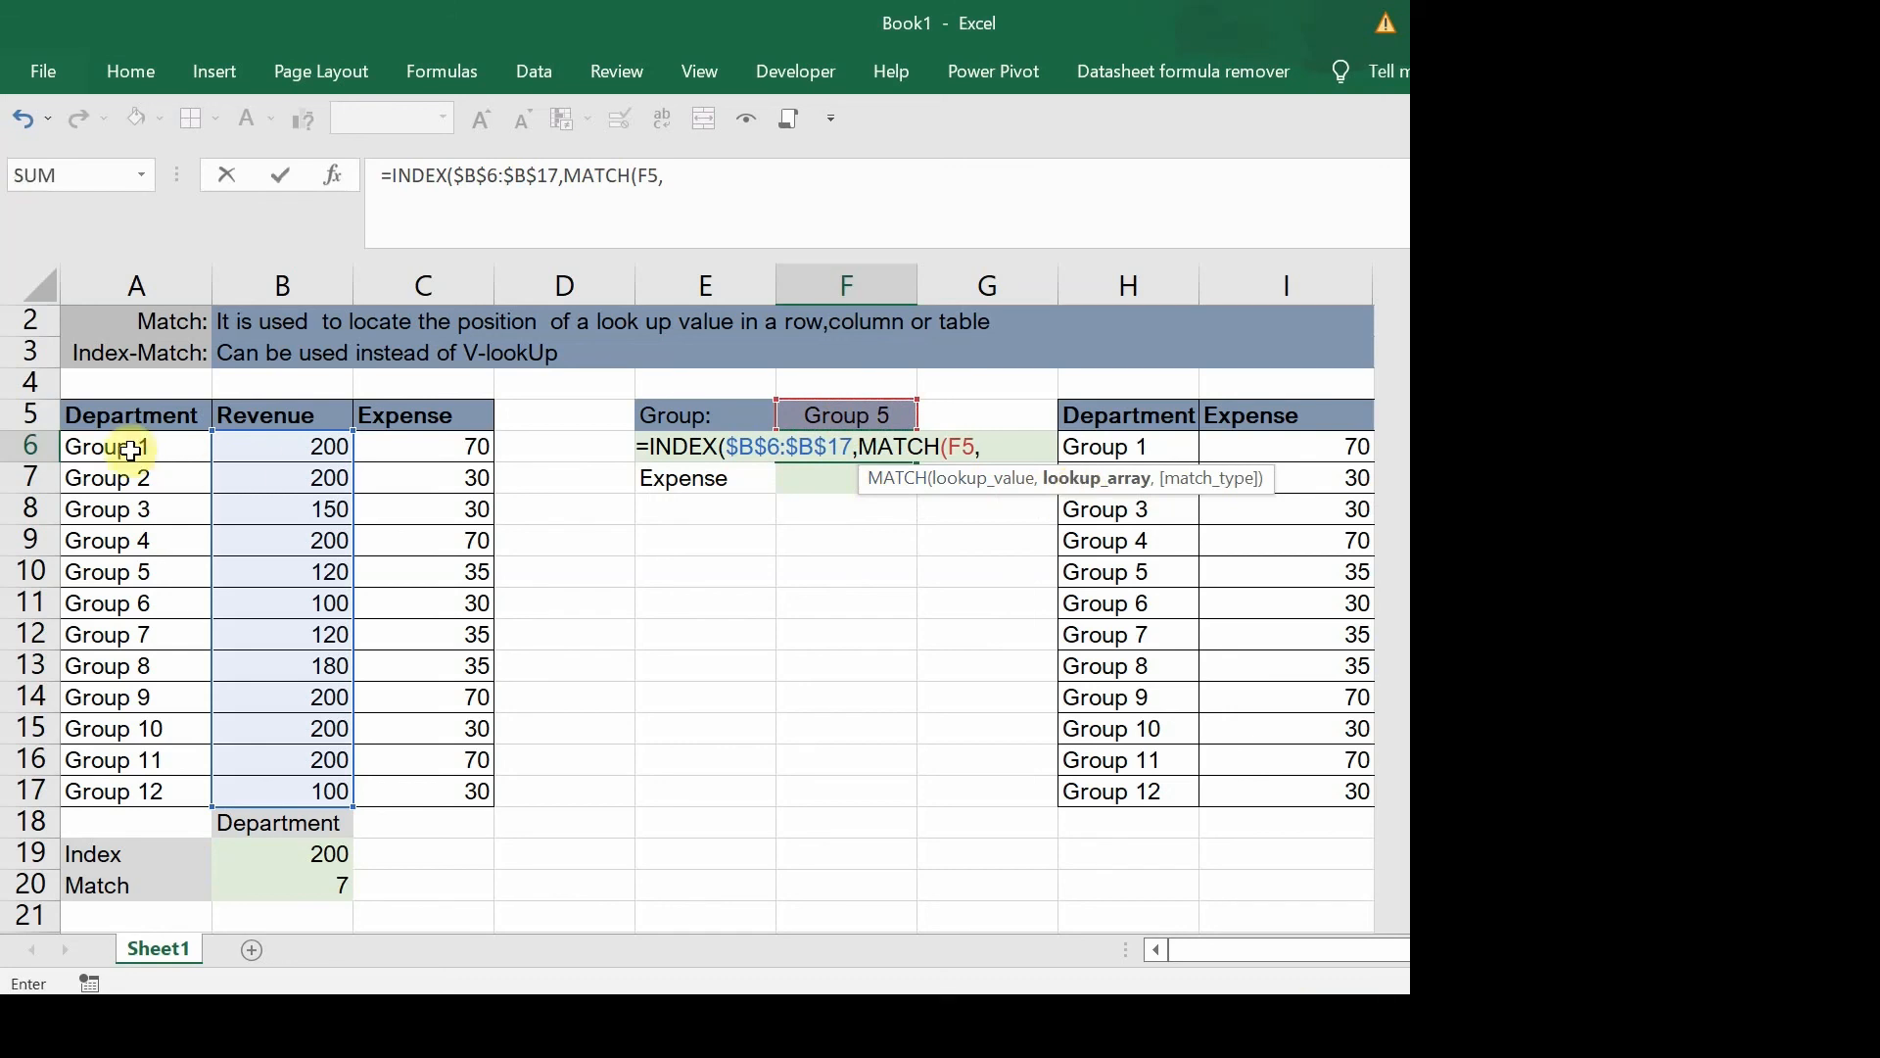
pyautogui.moveTo(130, 449); pyautogui.dragTo(135, 783)
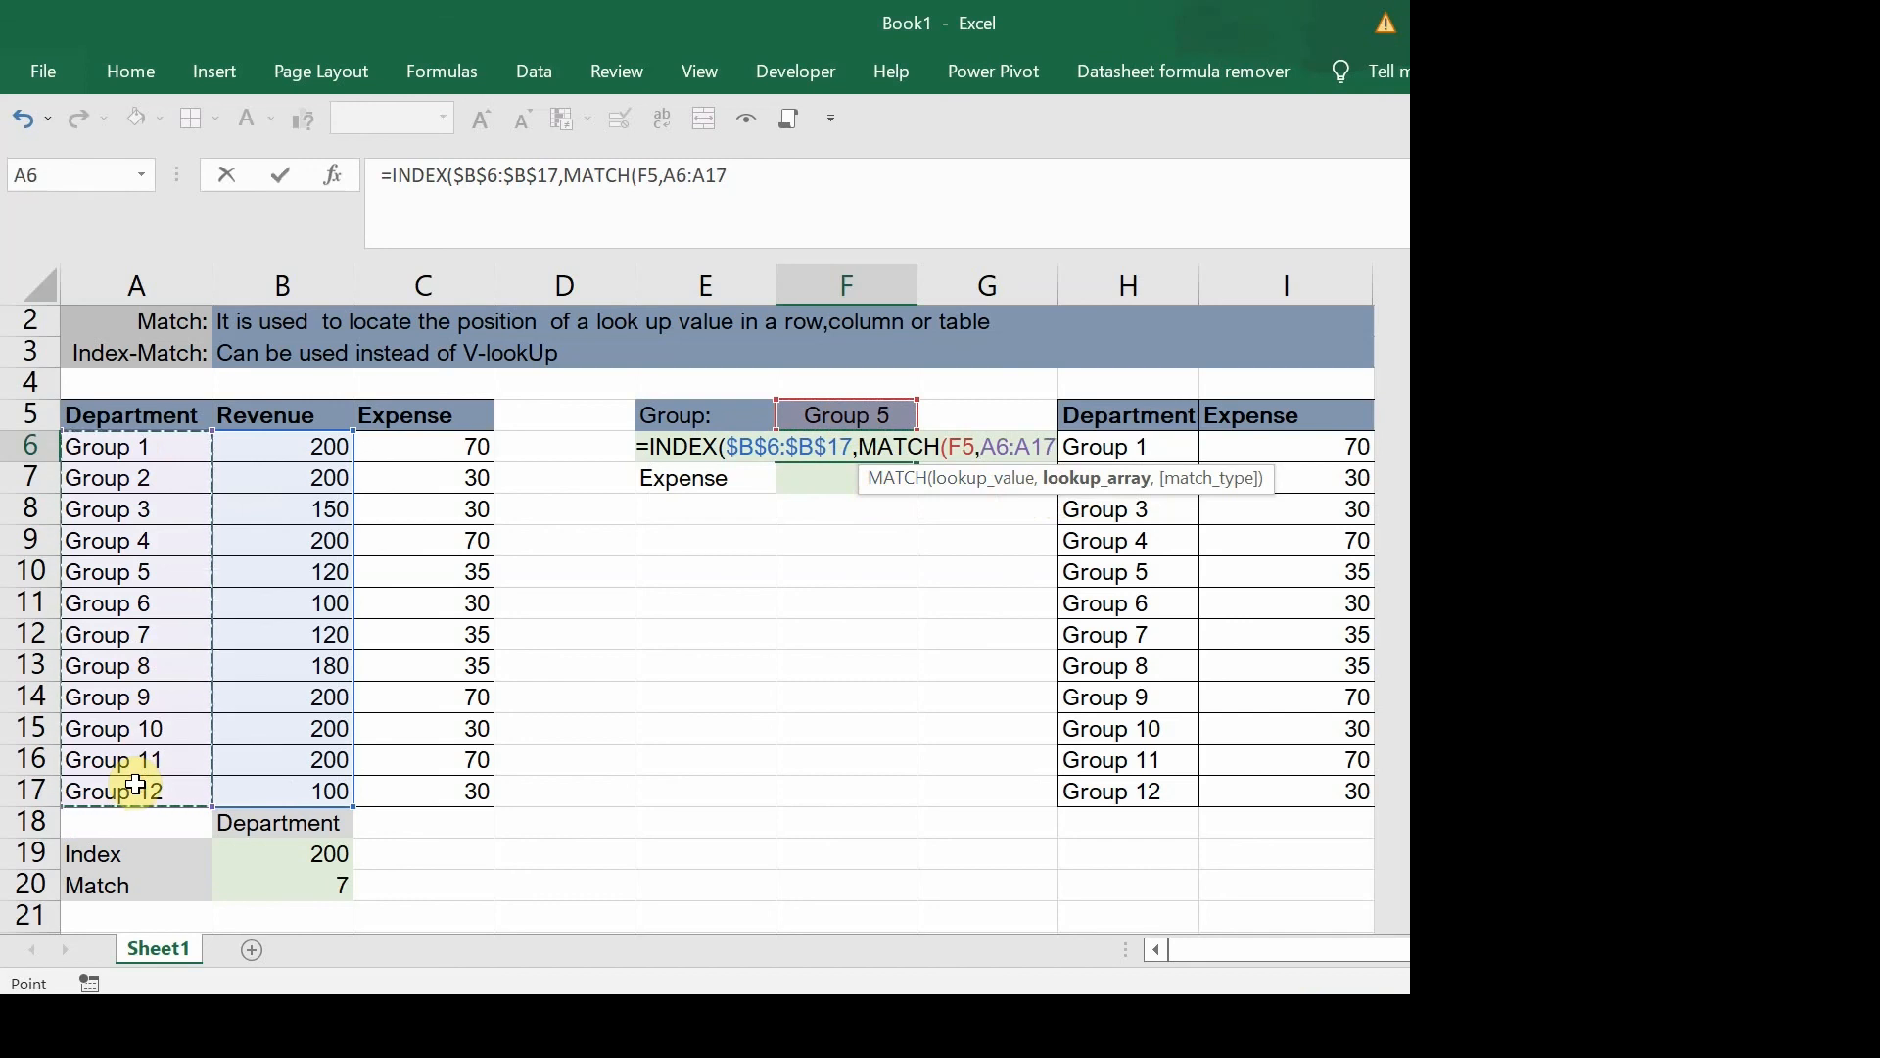
pyautogui.write(',')
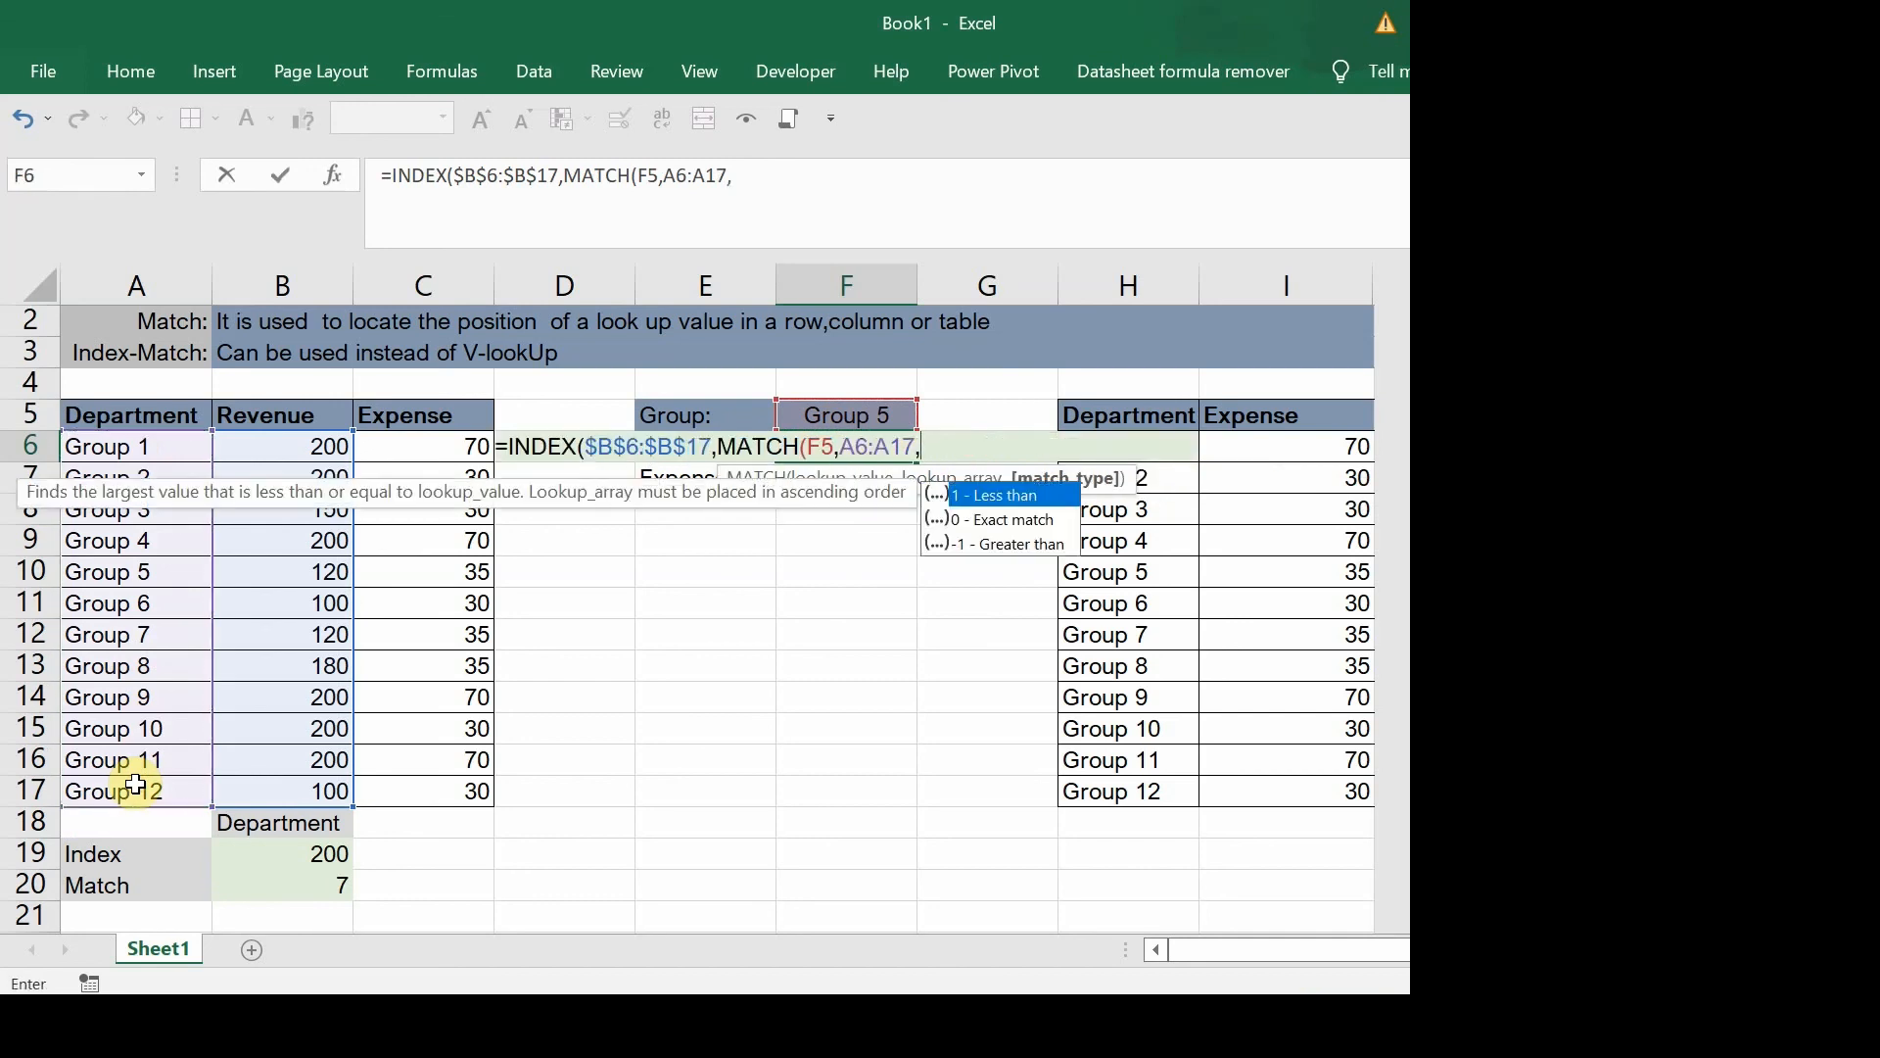
pyautogui.write('0))')
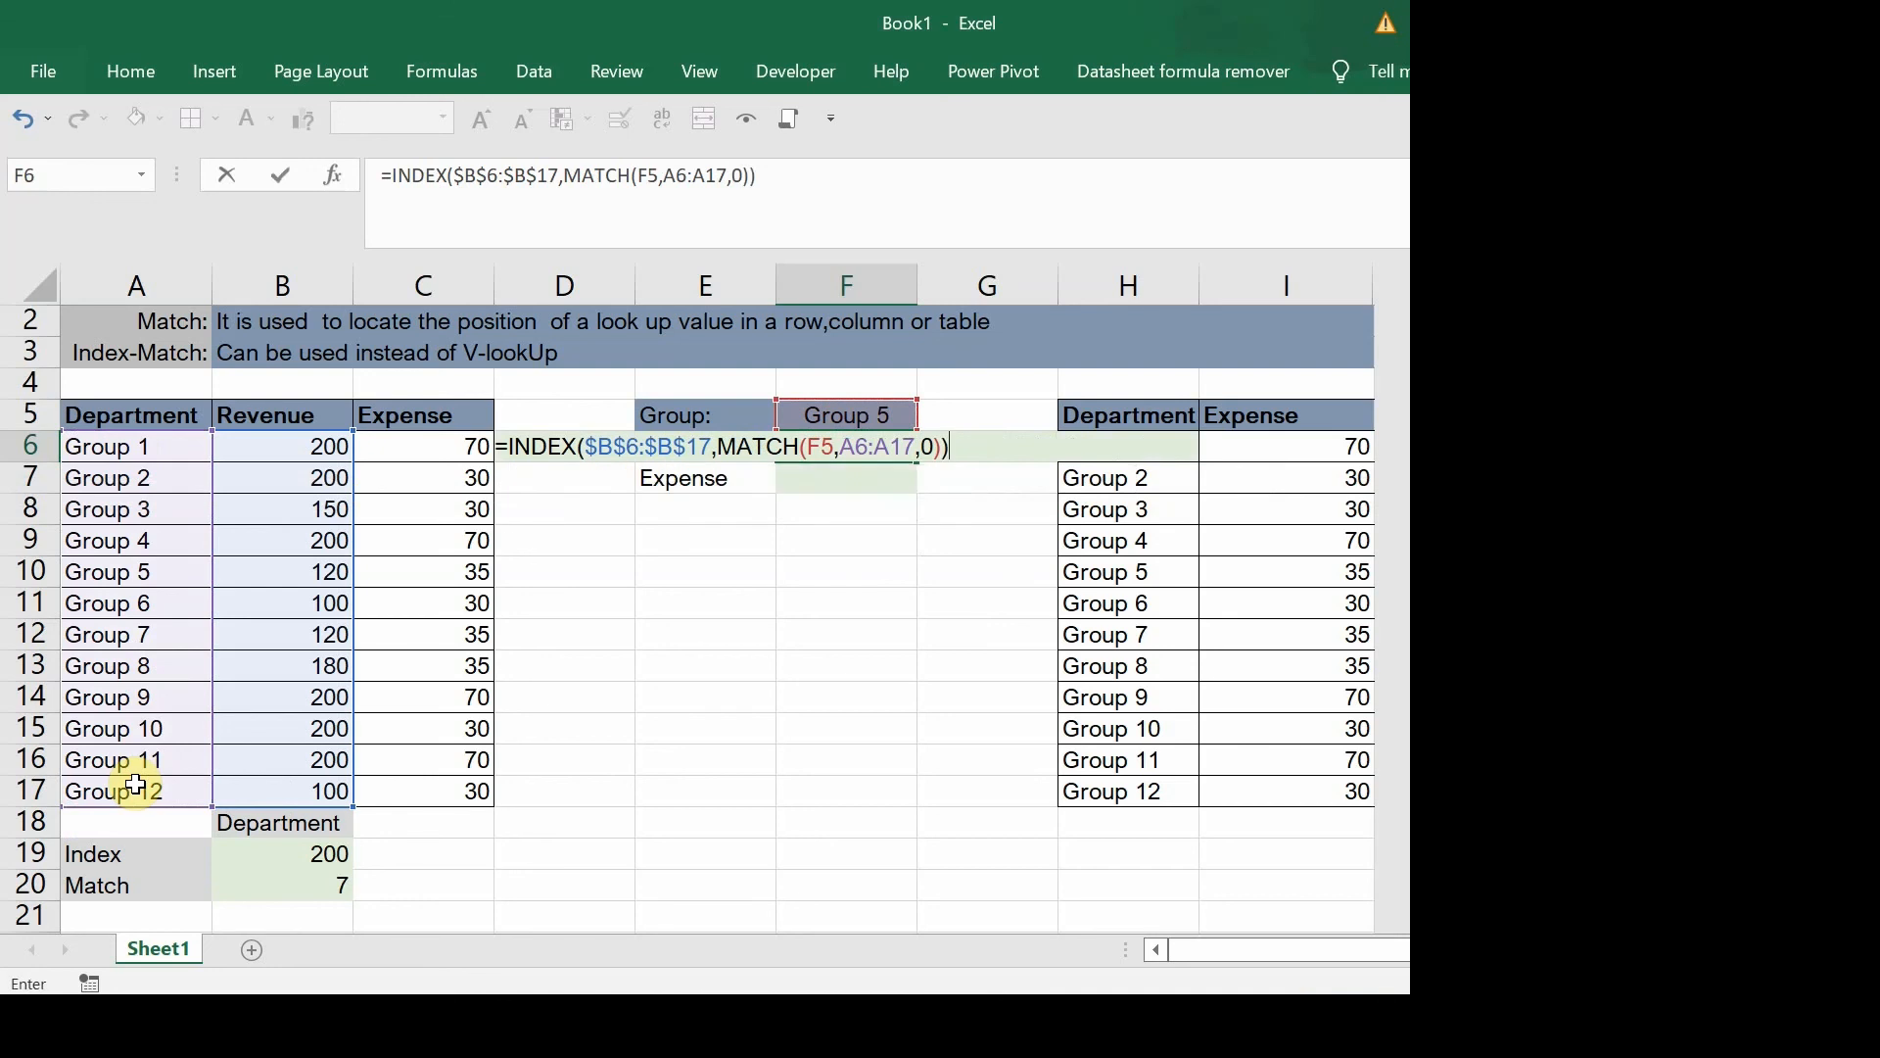
pyautogui.press('Return')
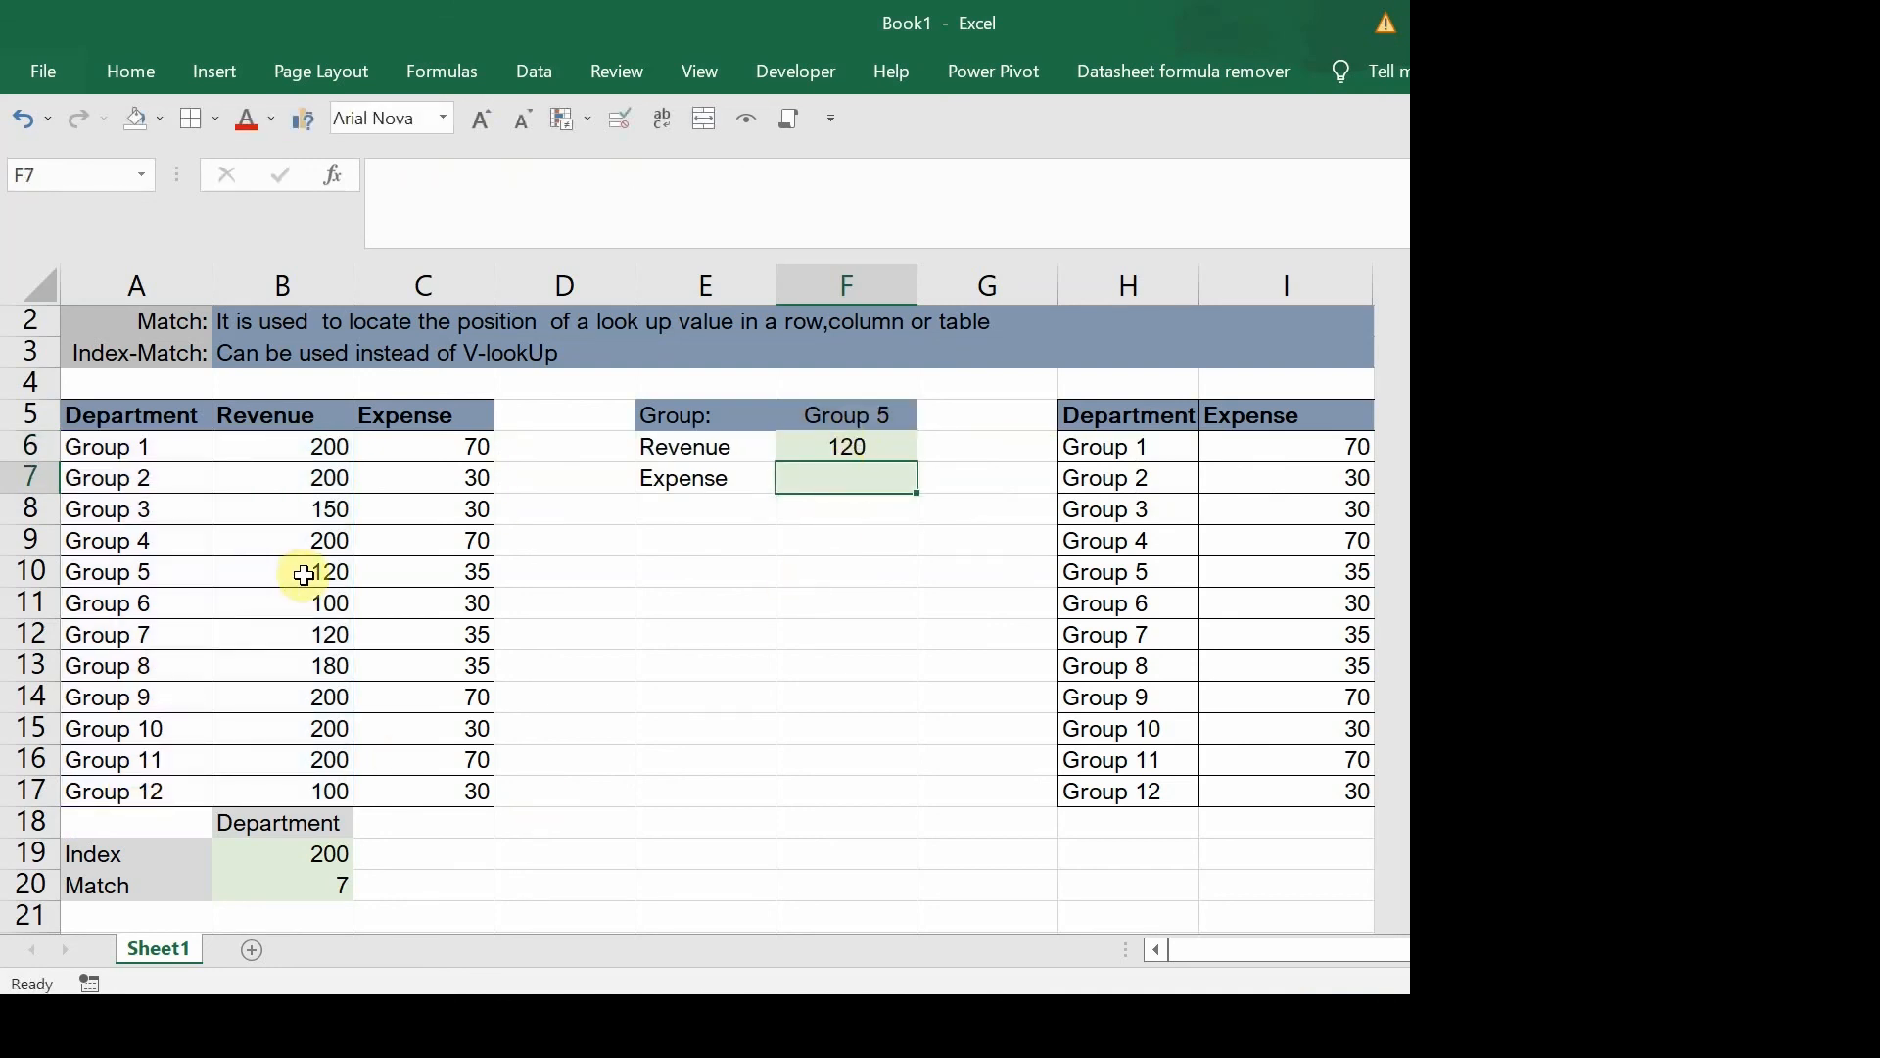
# Step: Choose Group 6 as the group in cell F5 to test the Revenue lookup
pyautogui.click(896, 418)
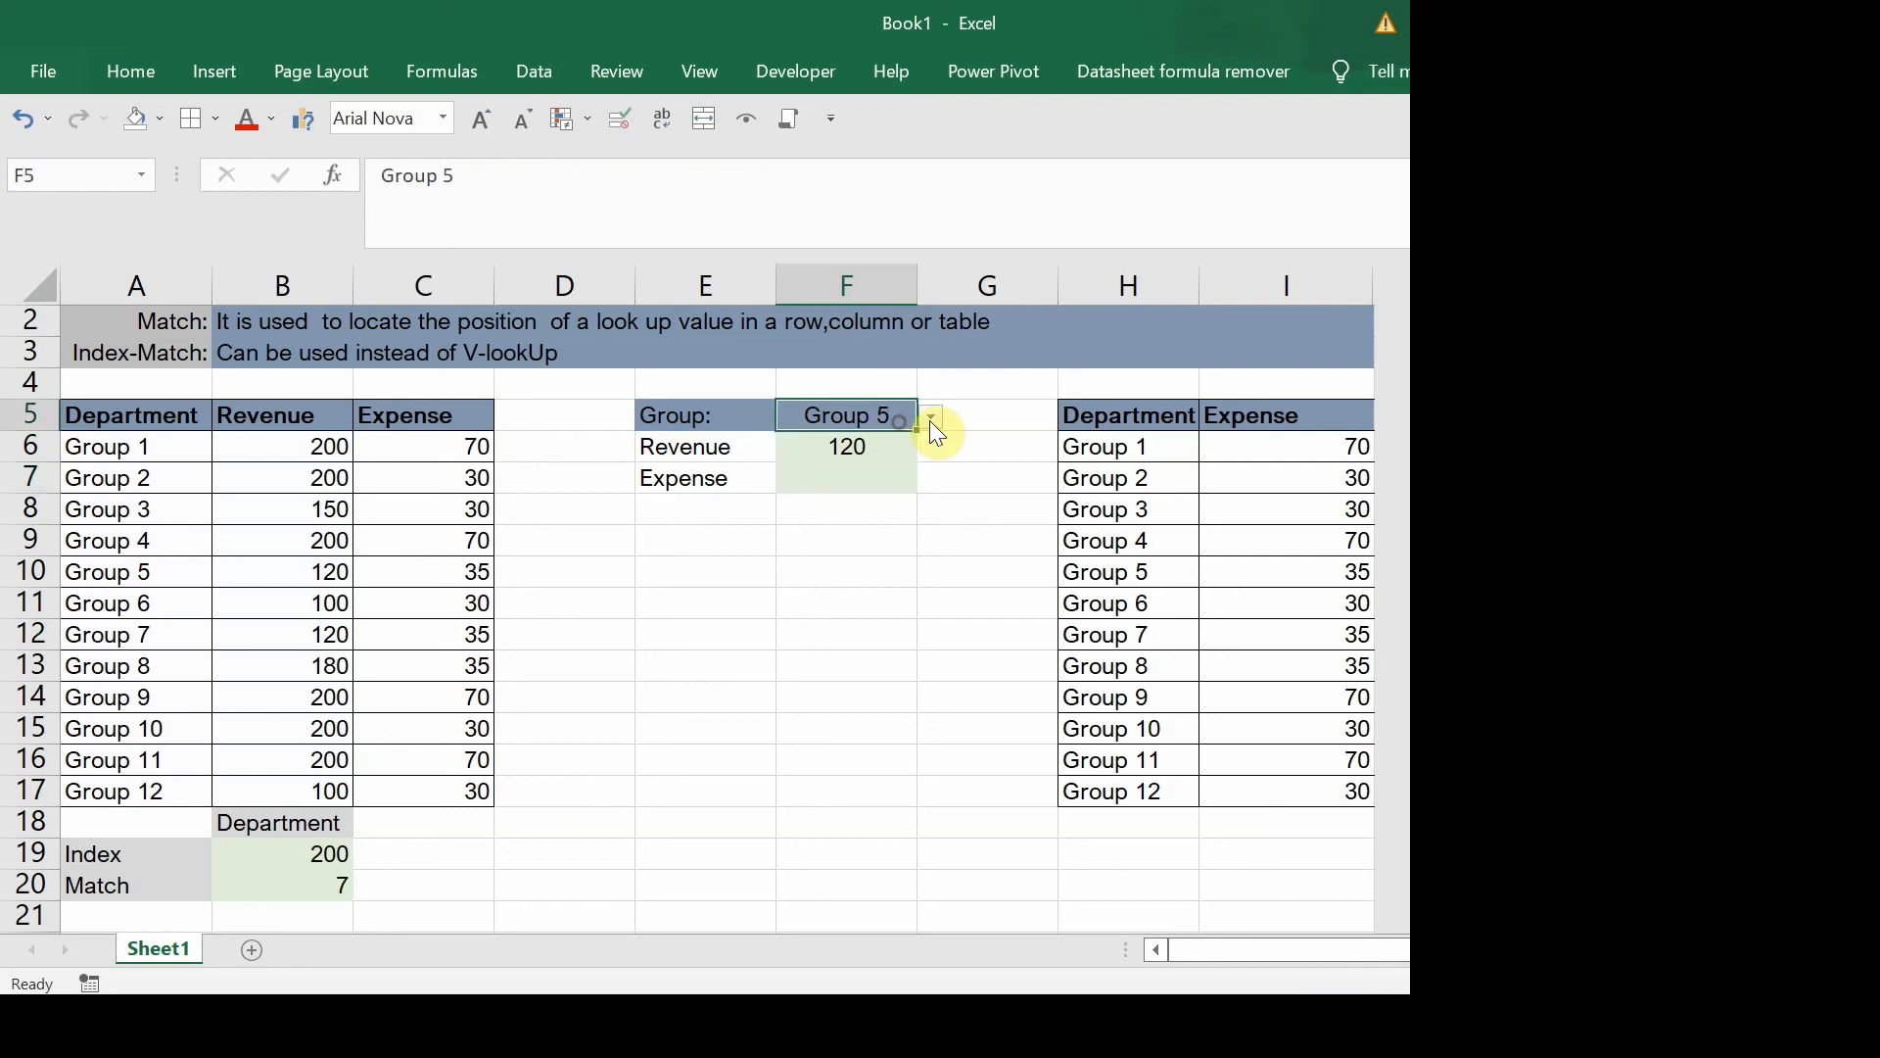
pyautogui.click(932, 419)
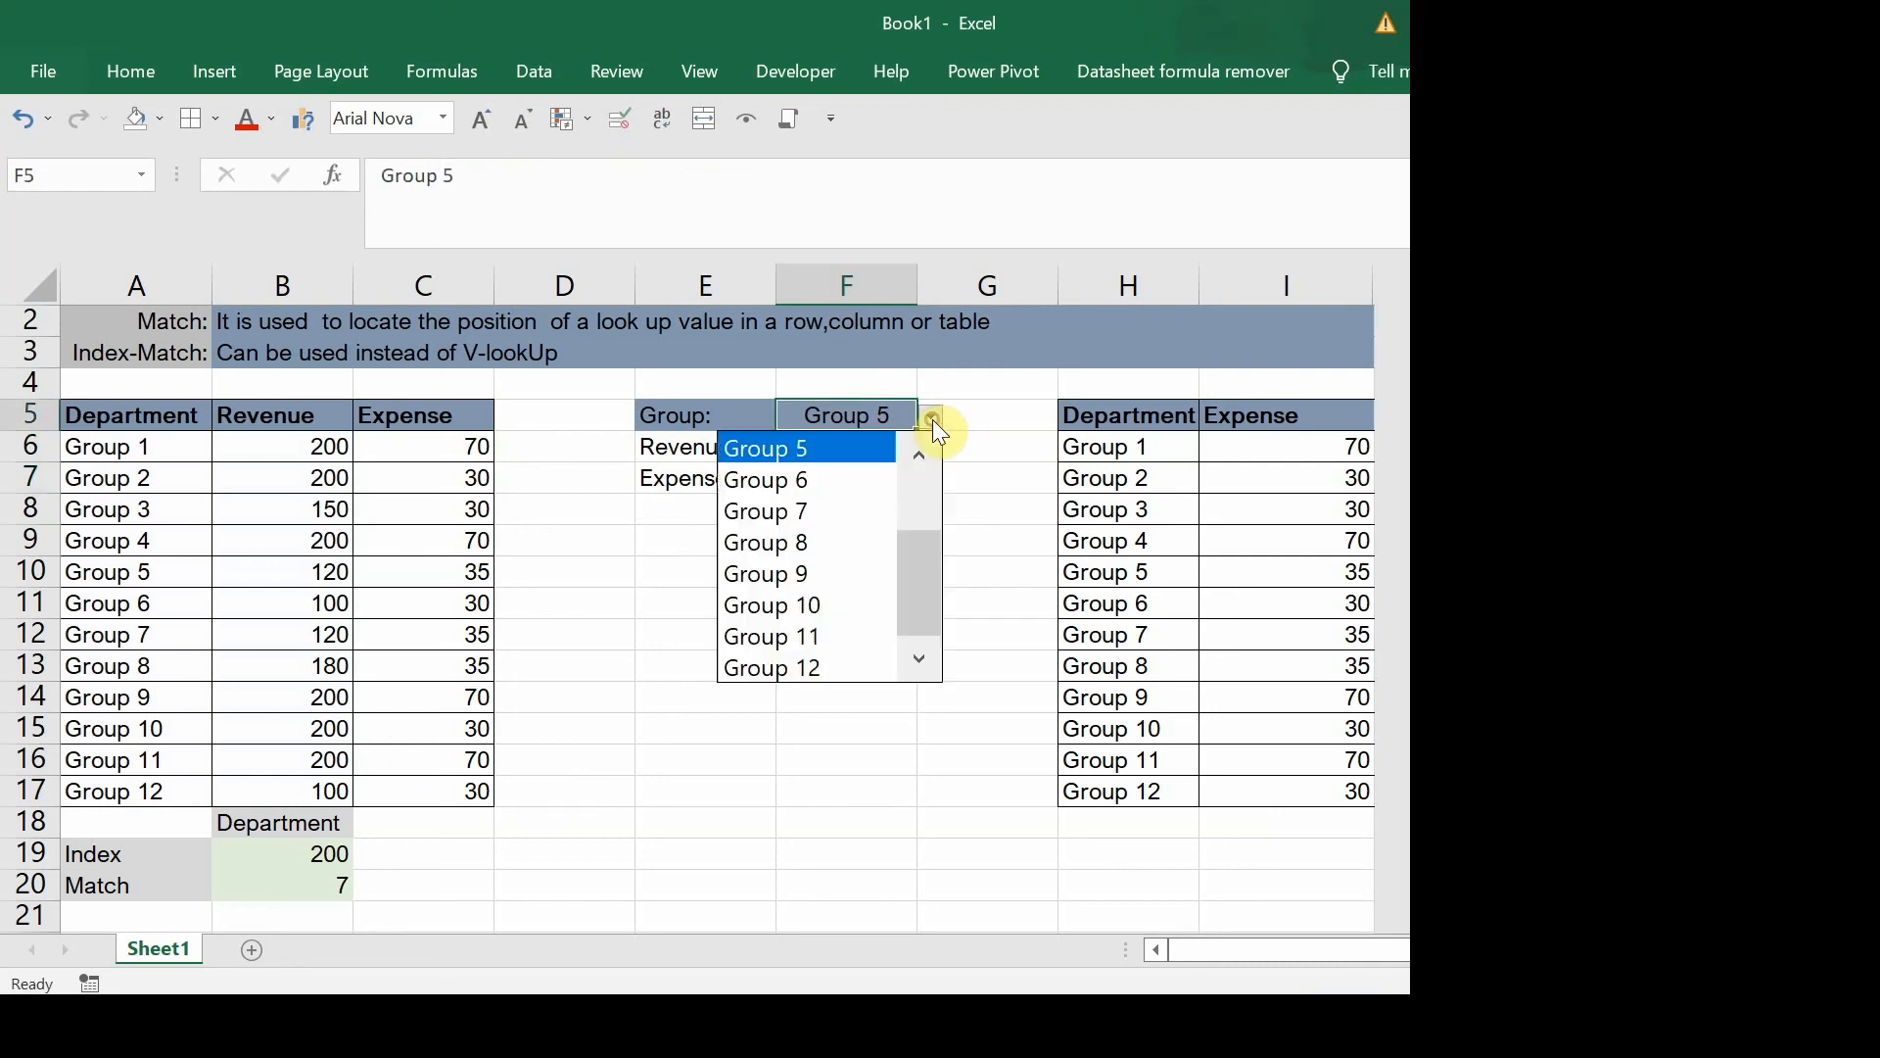
pyautogui.click(855, 497)
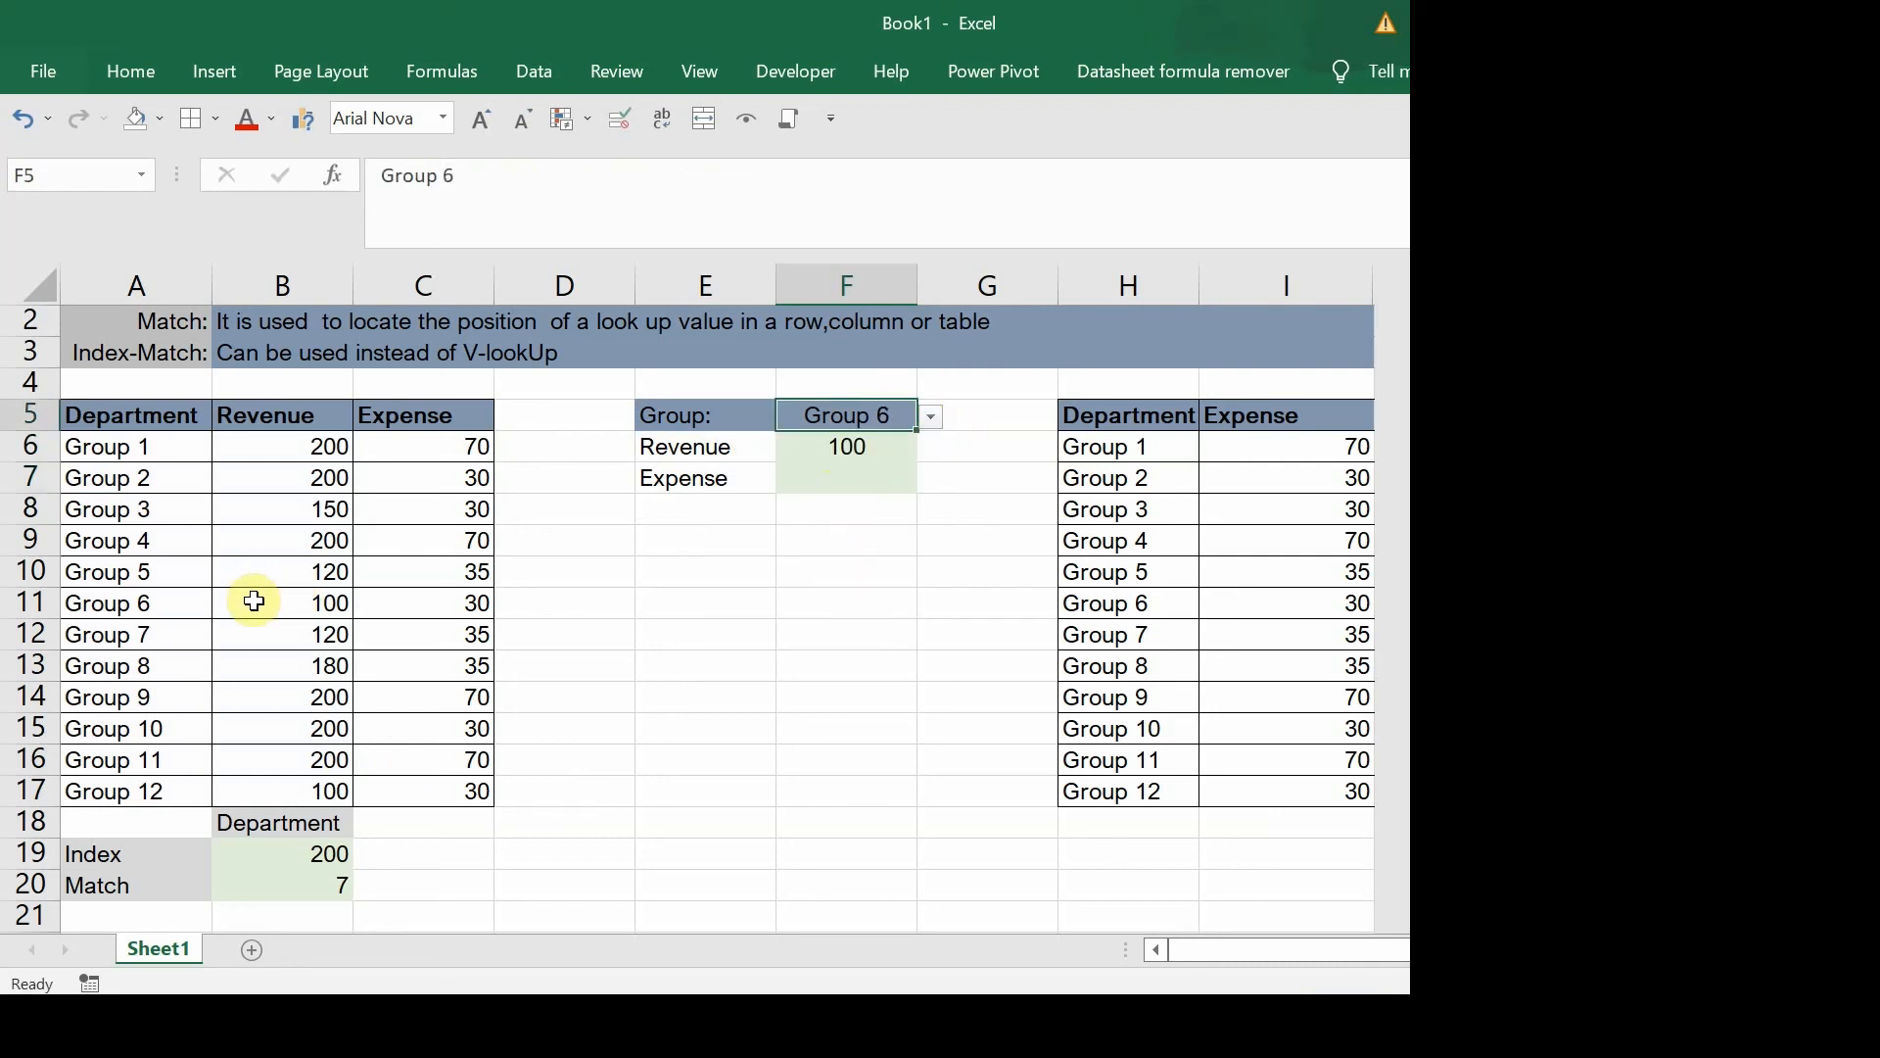
# Step: Begin an INDEX formula in the Expense cell F7 with the absolute range $C$6:$C$17 as its array
pyautogui.click(804, 478)
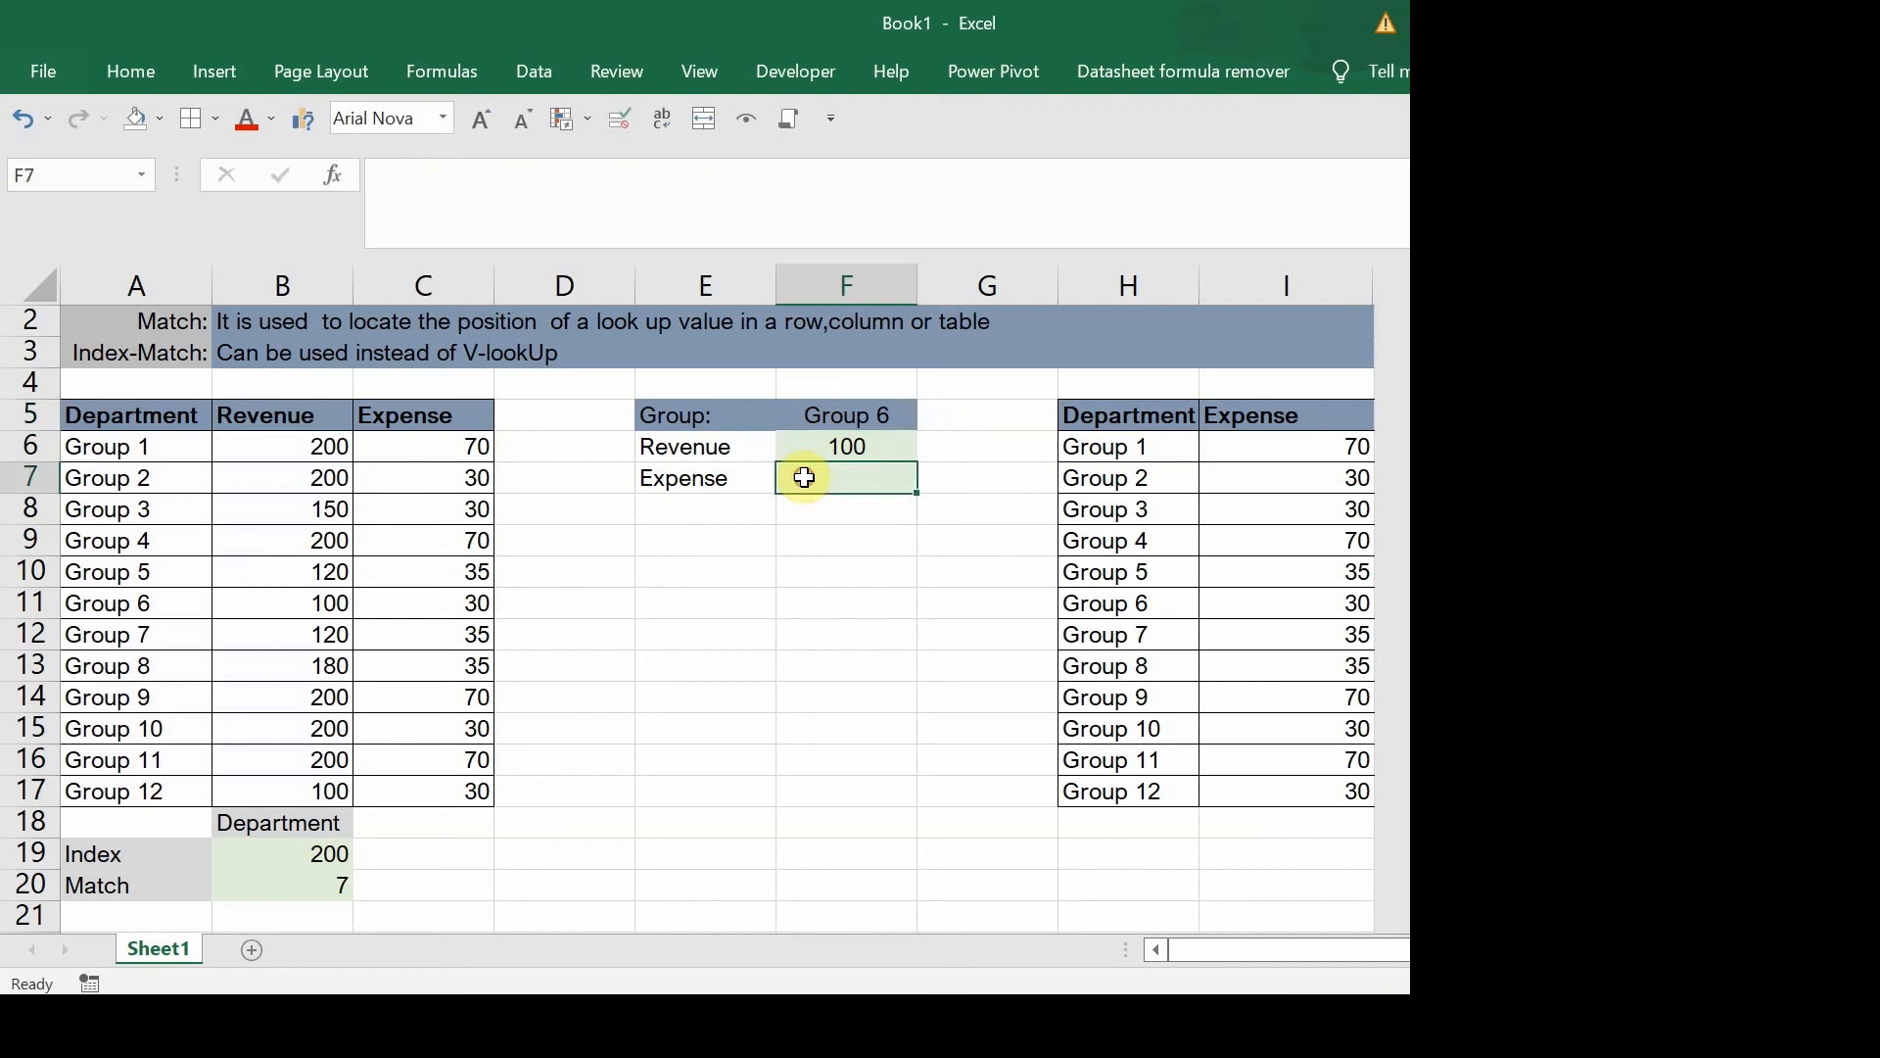
pyautogui.write('=')
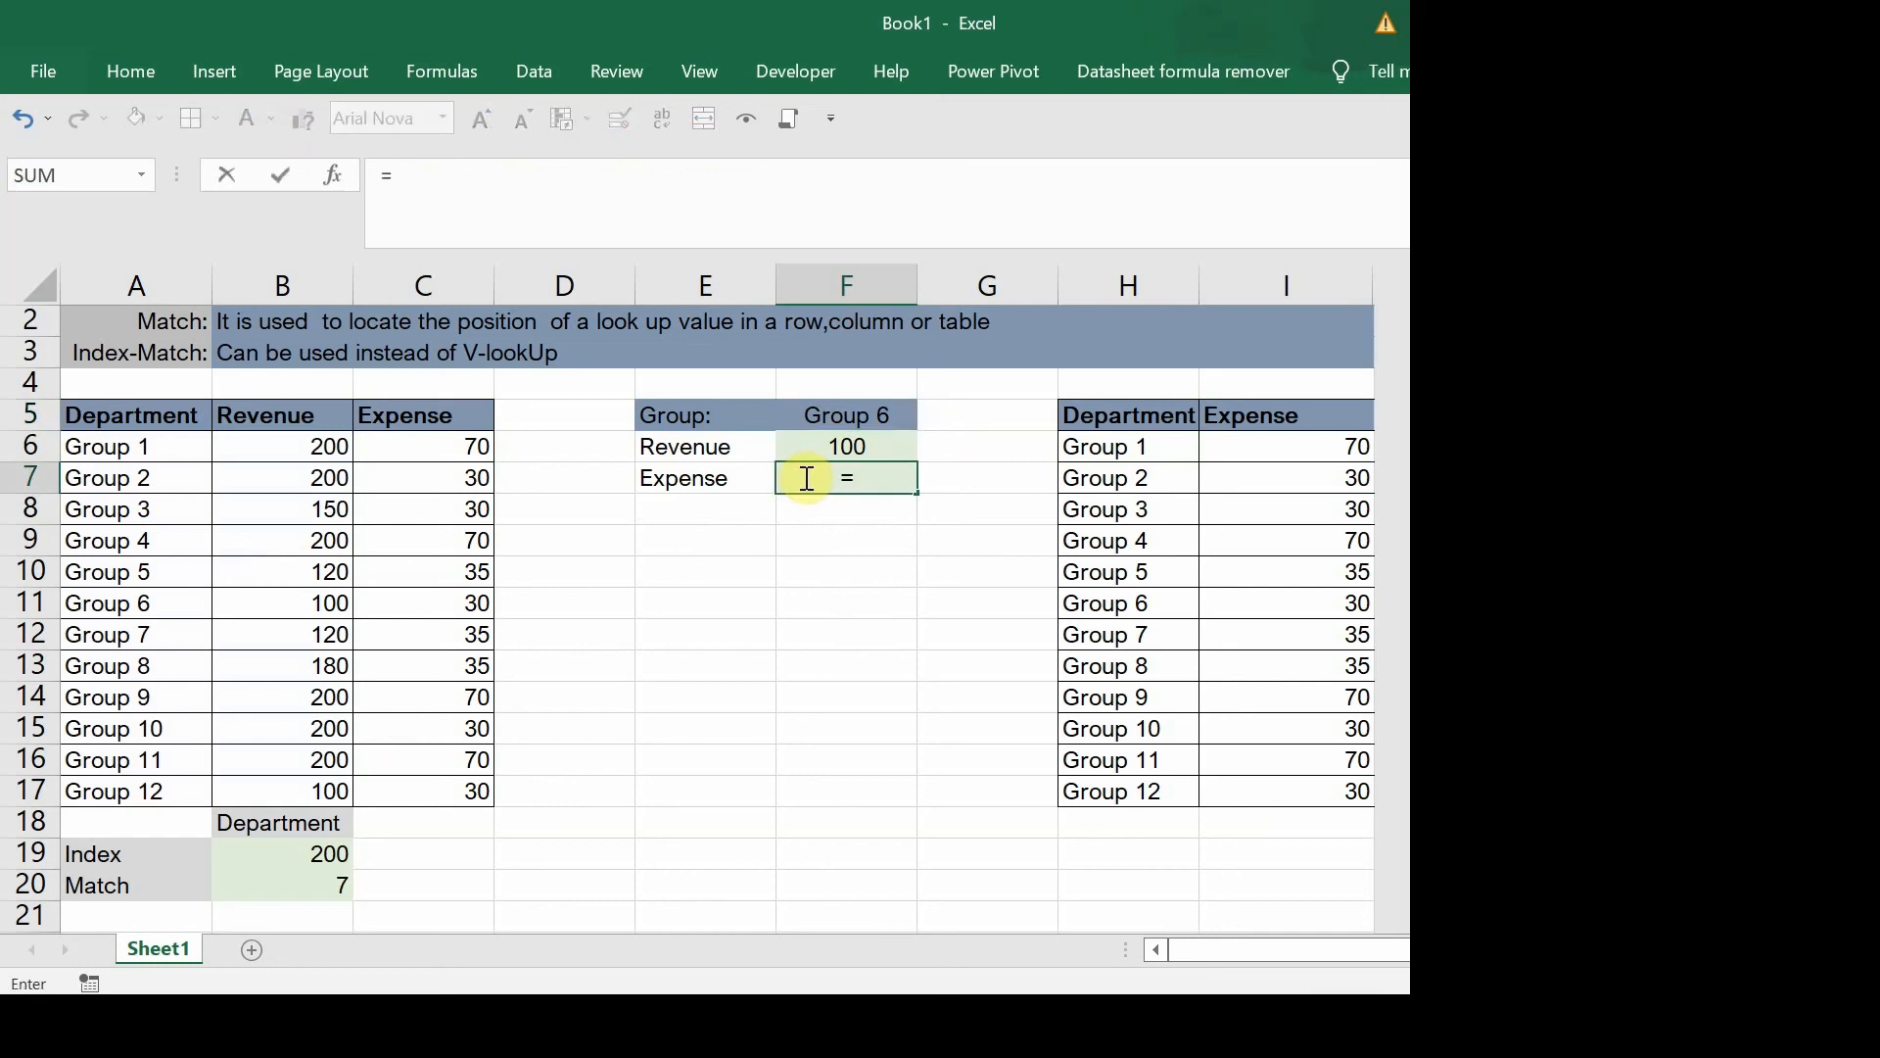
pyautogui.write('index')
pyautogui.press('Tab')
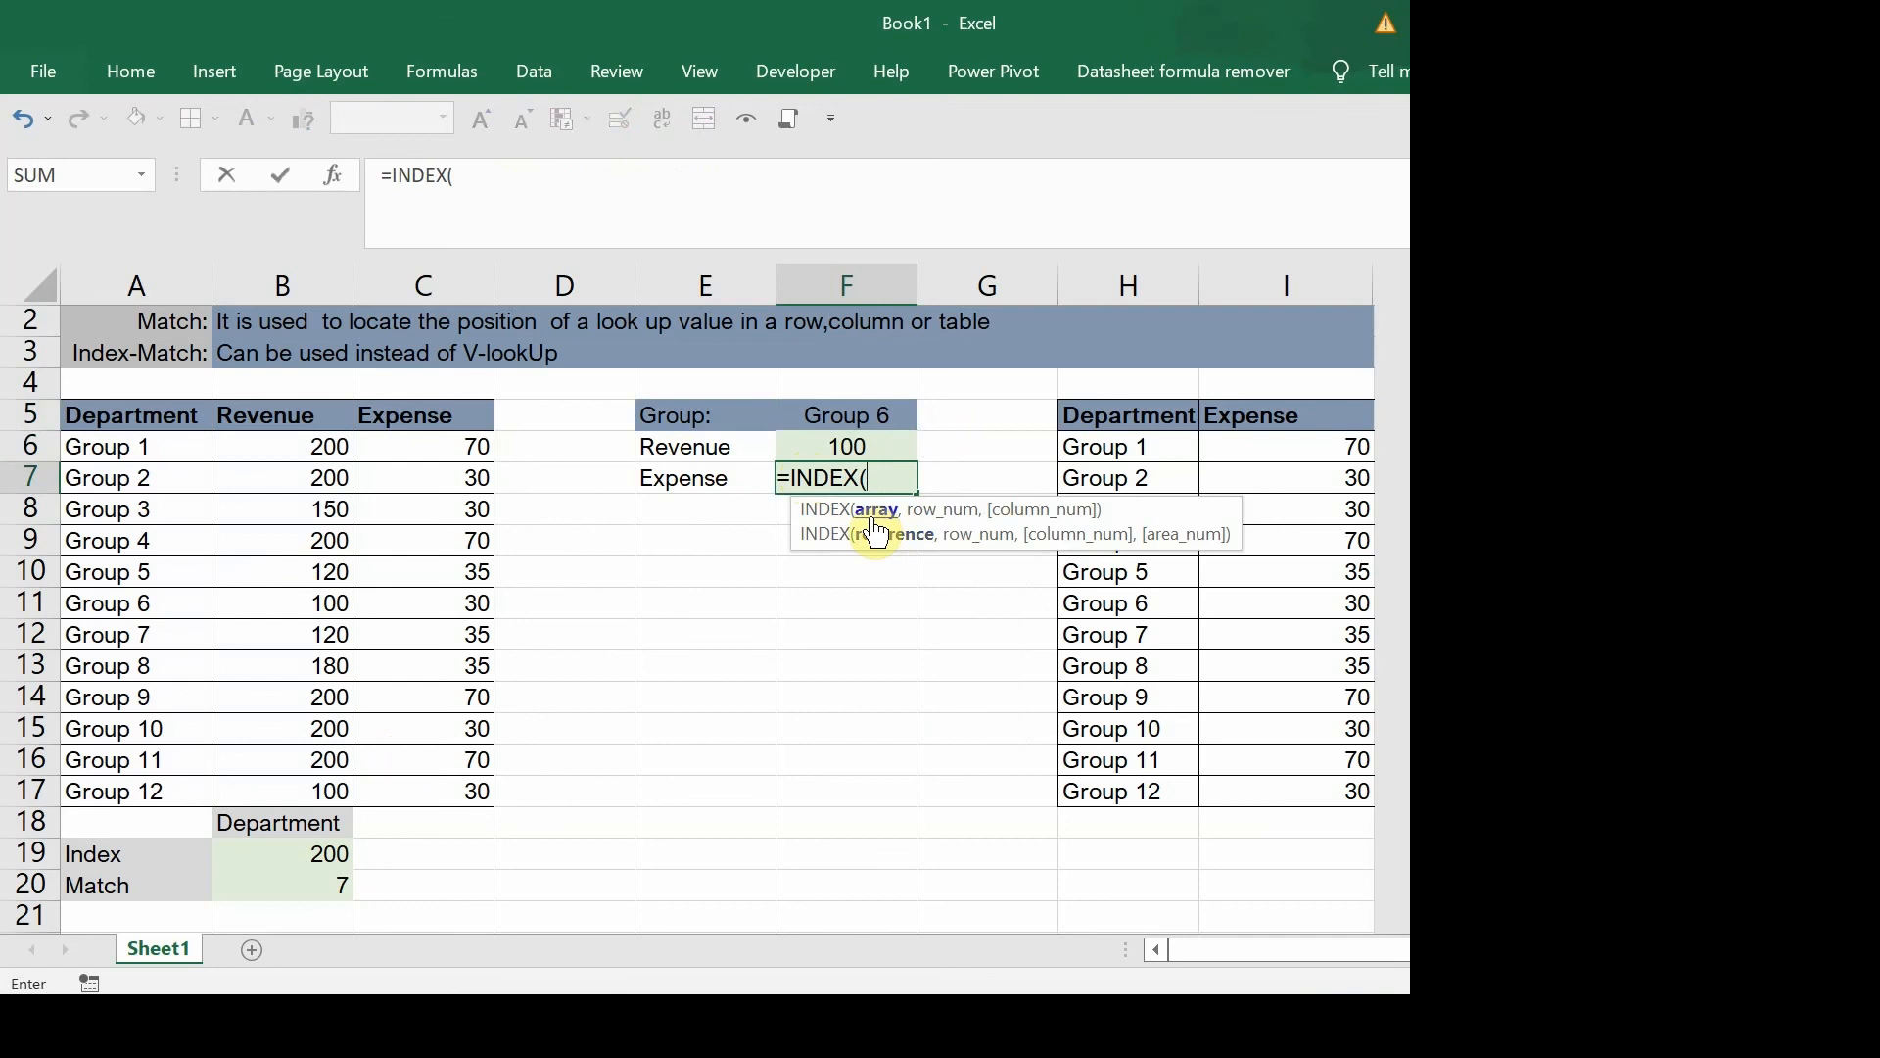
pyautogui.moveTo(439, 442); pyautogui.dragTo(459, 791)
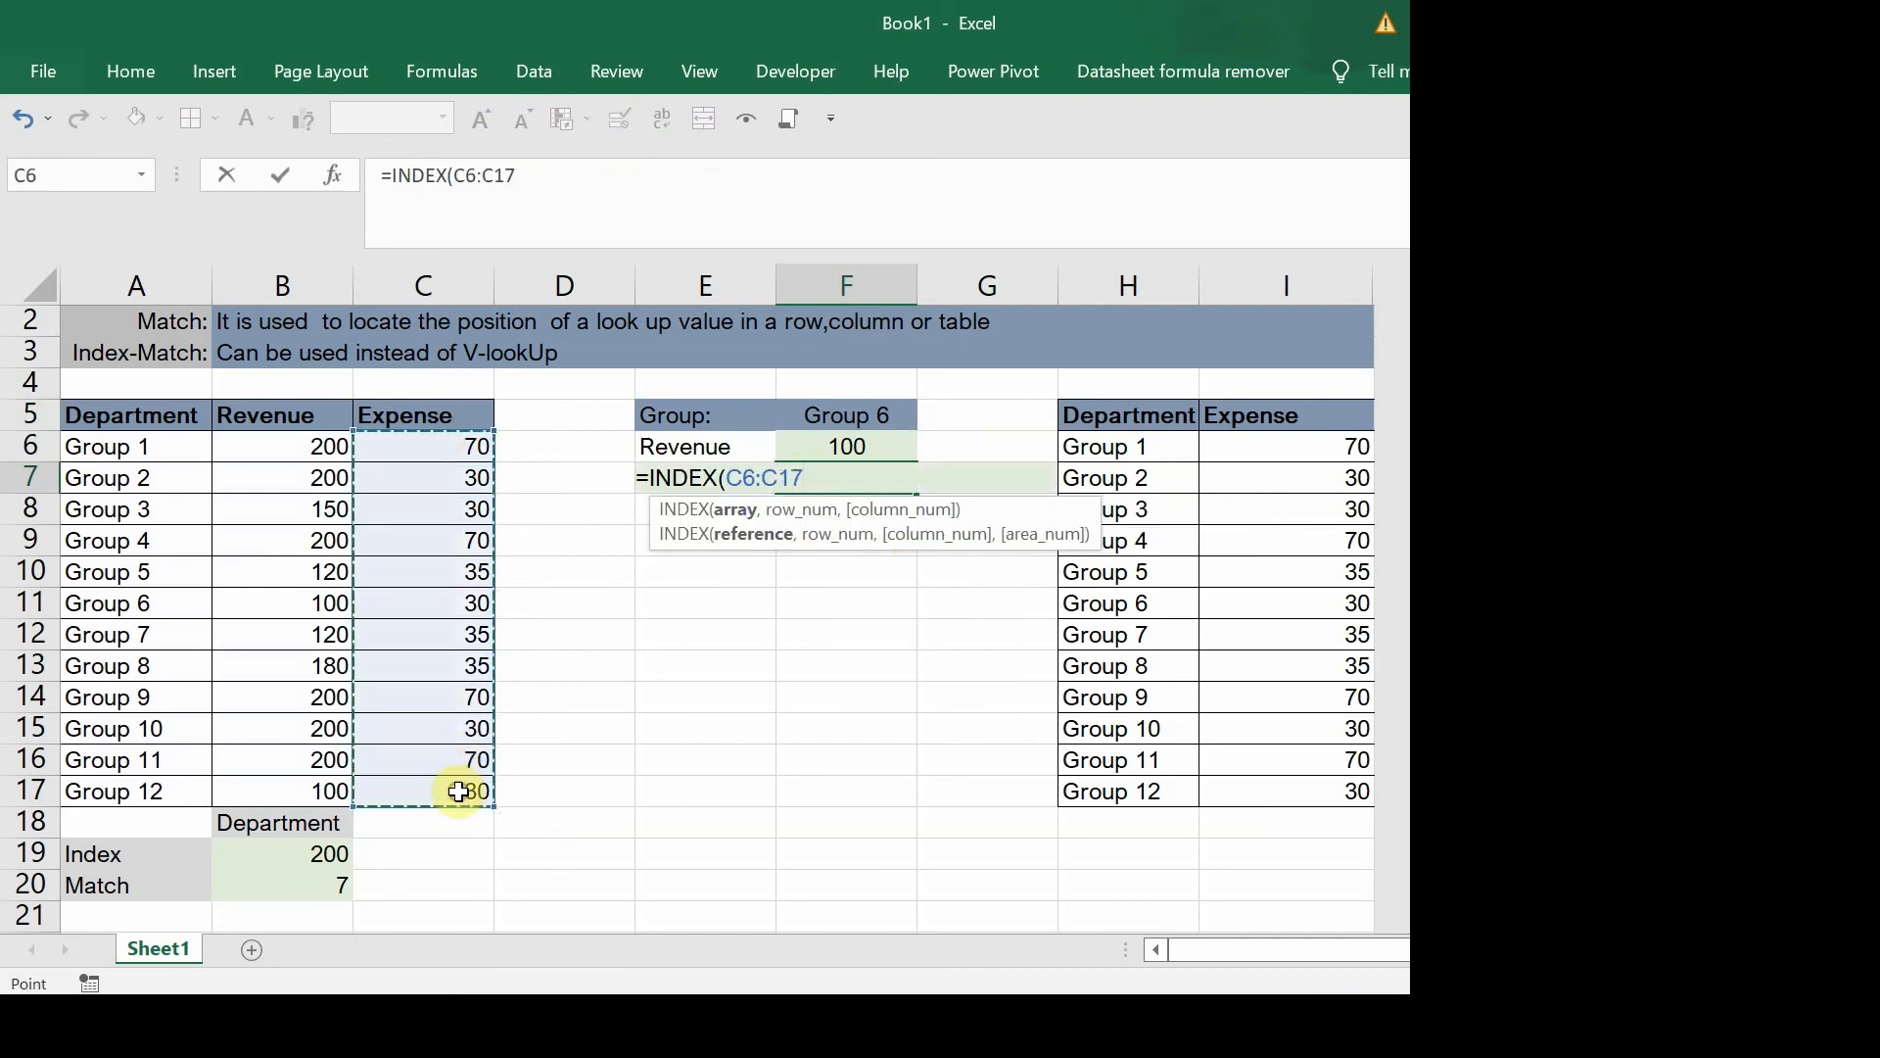
pyautogui.press('F4')
pyautogui.write(',')
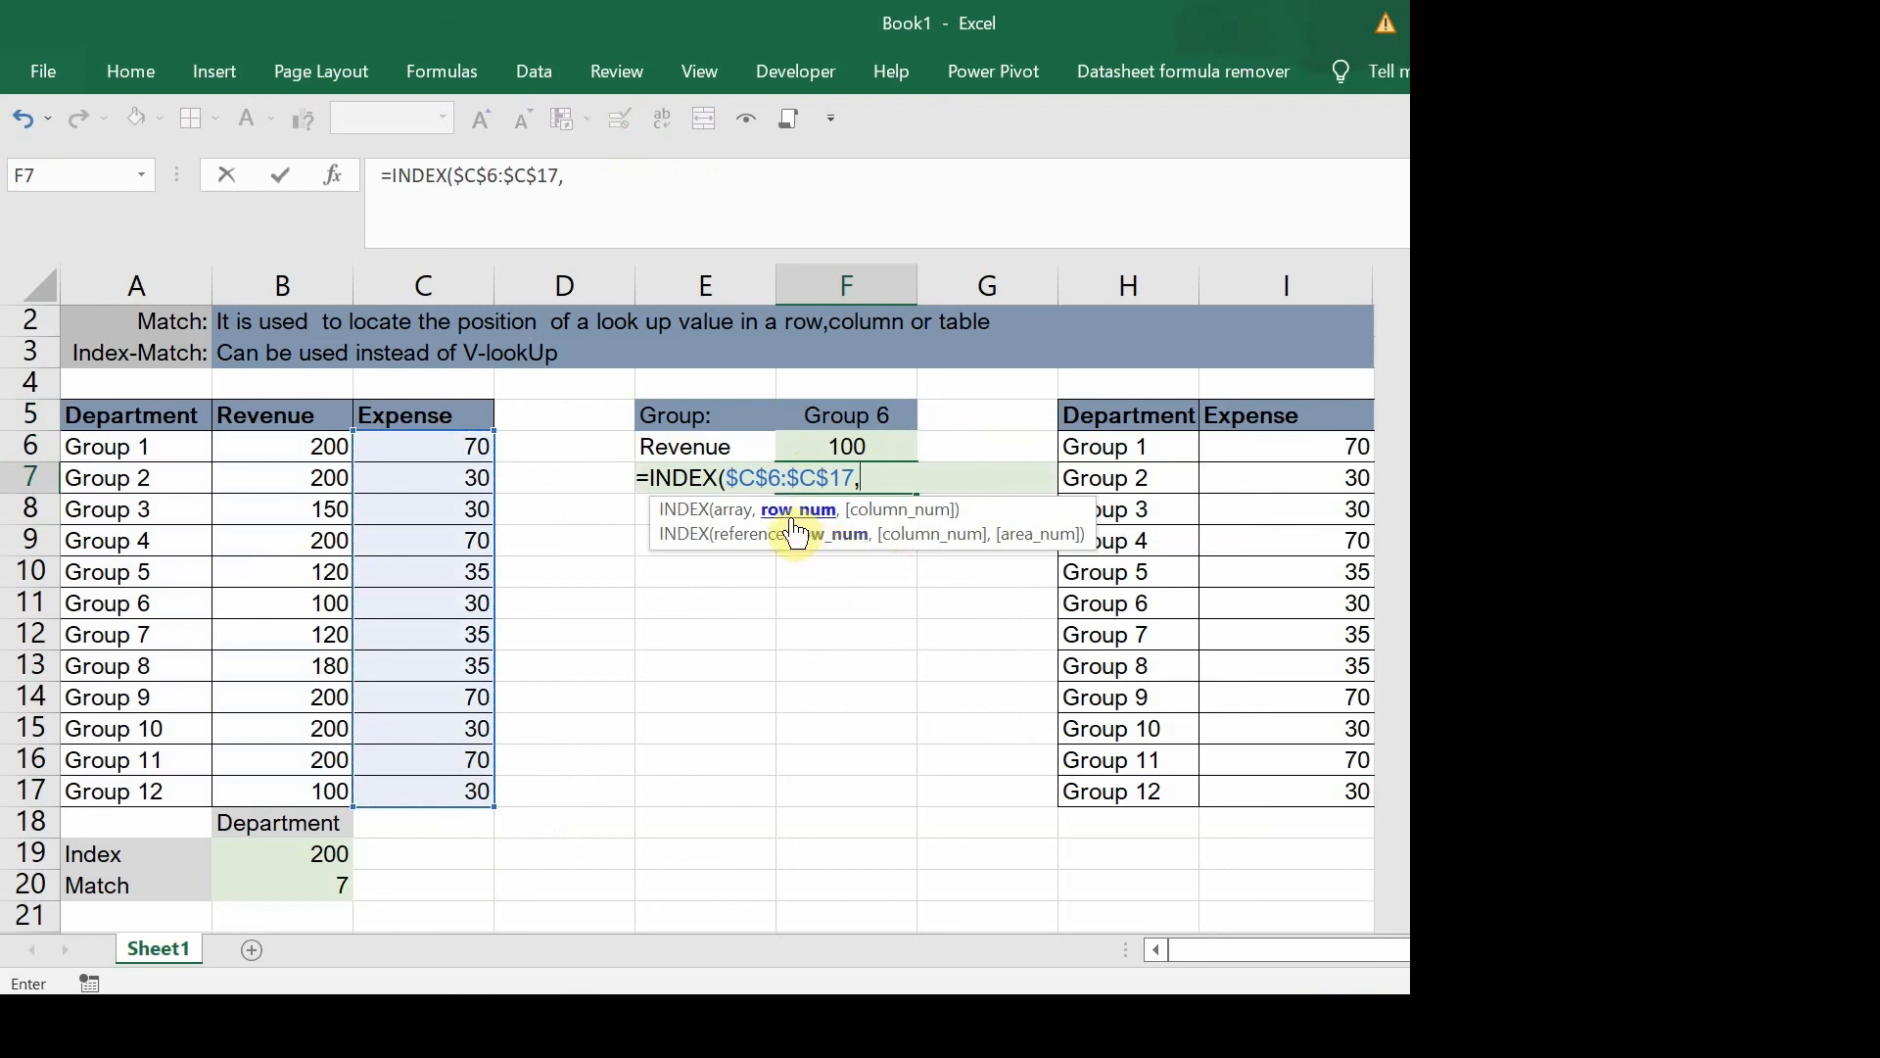
# Step: Complete the F7 formula with MATCH(F5,$A$6:$A$17,0) as the row number, giving =INDEX($C$6:$C$17,MATCH(F5,$A$6:$A$17,0))
pyautogui.write('may')
pyautogui.press('BackSpace')
pyautogui.write('t')
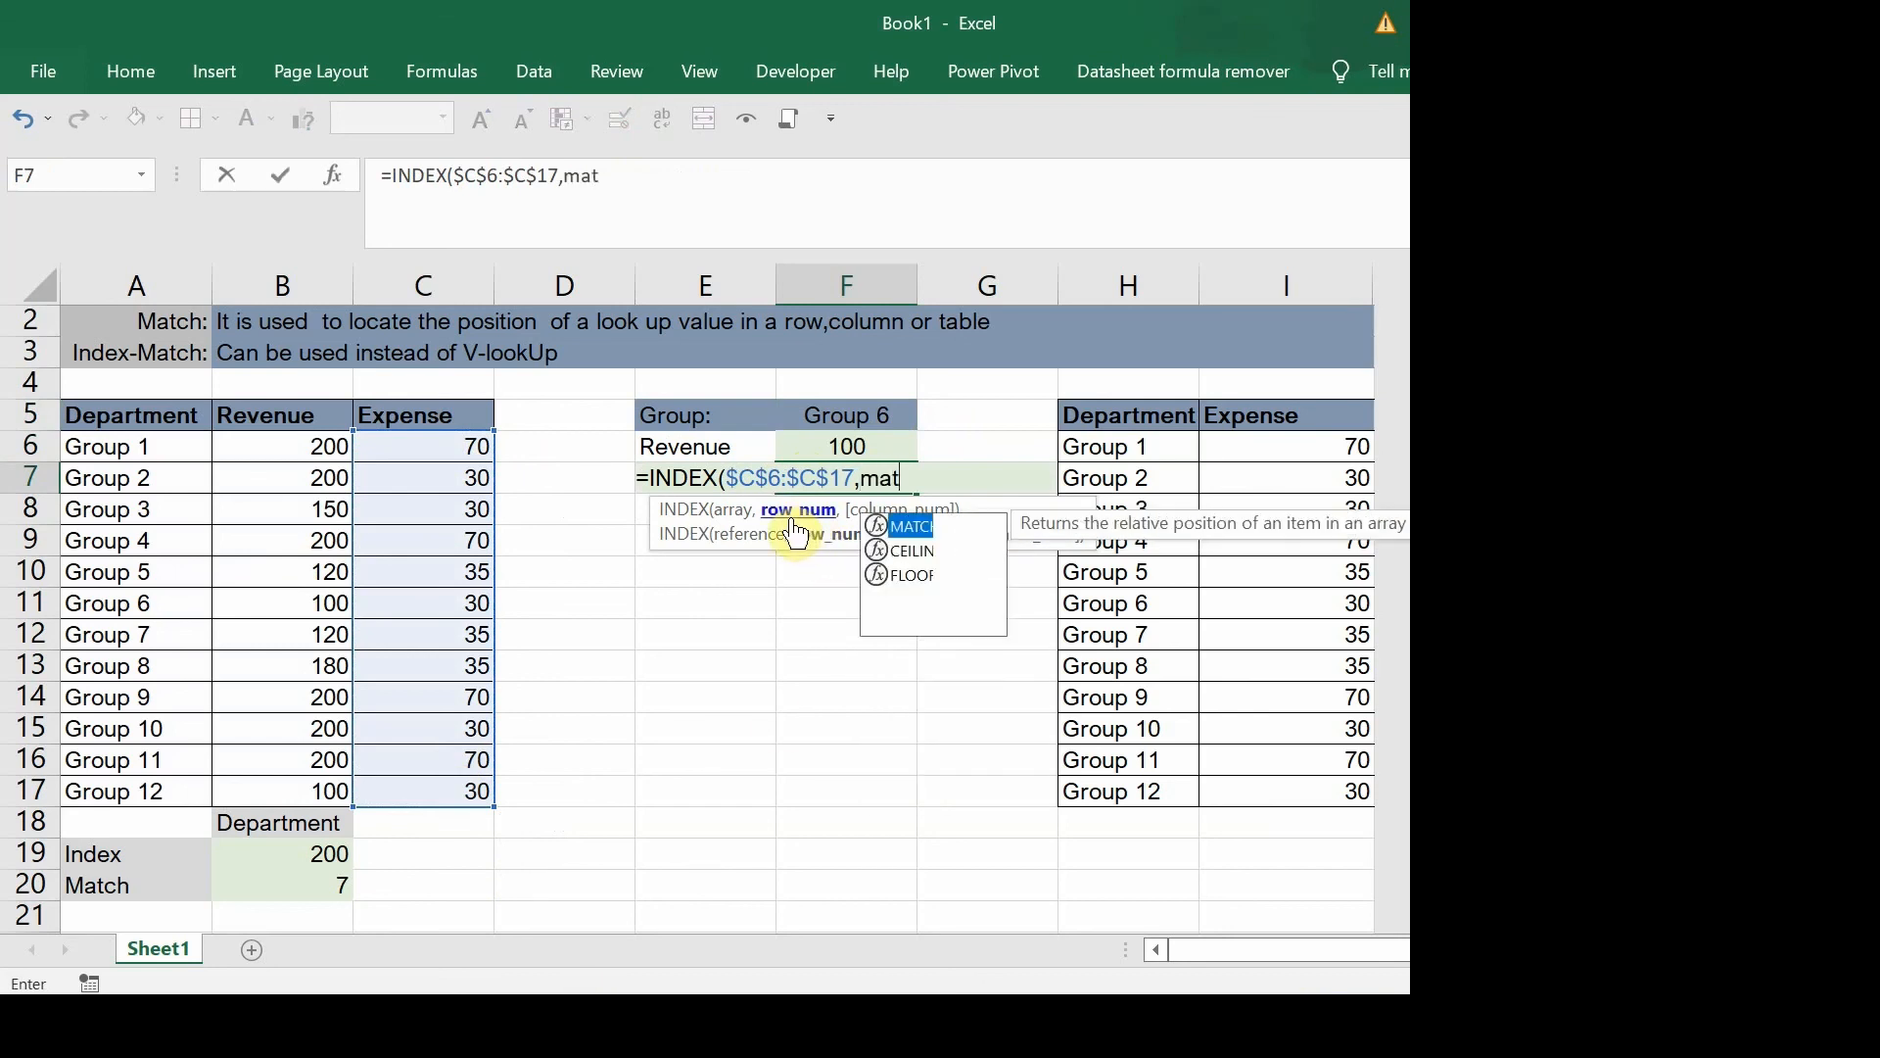
pyautogui.write('ch')
pyautogui.press('Tab')
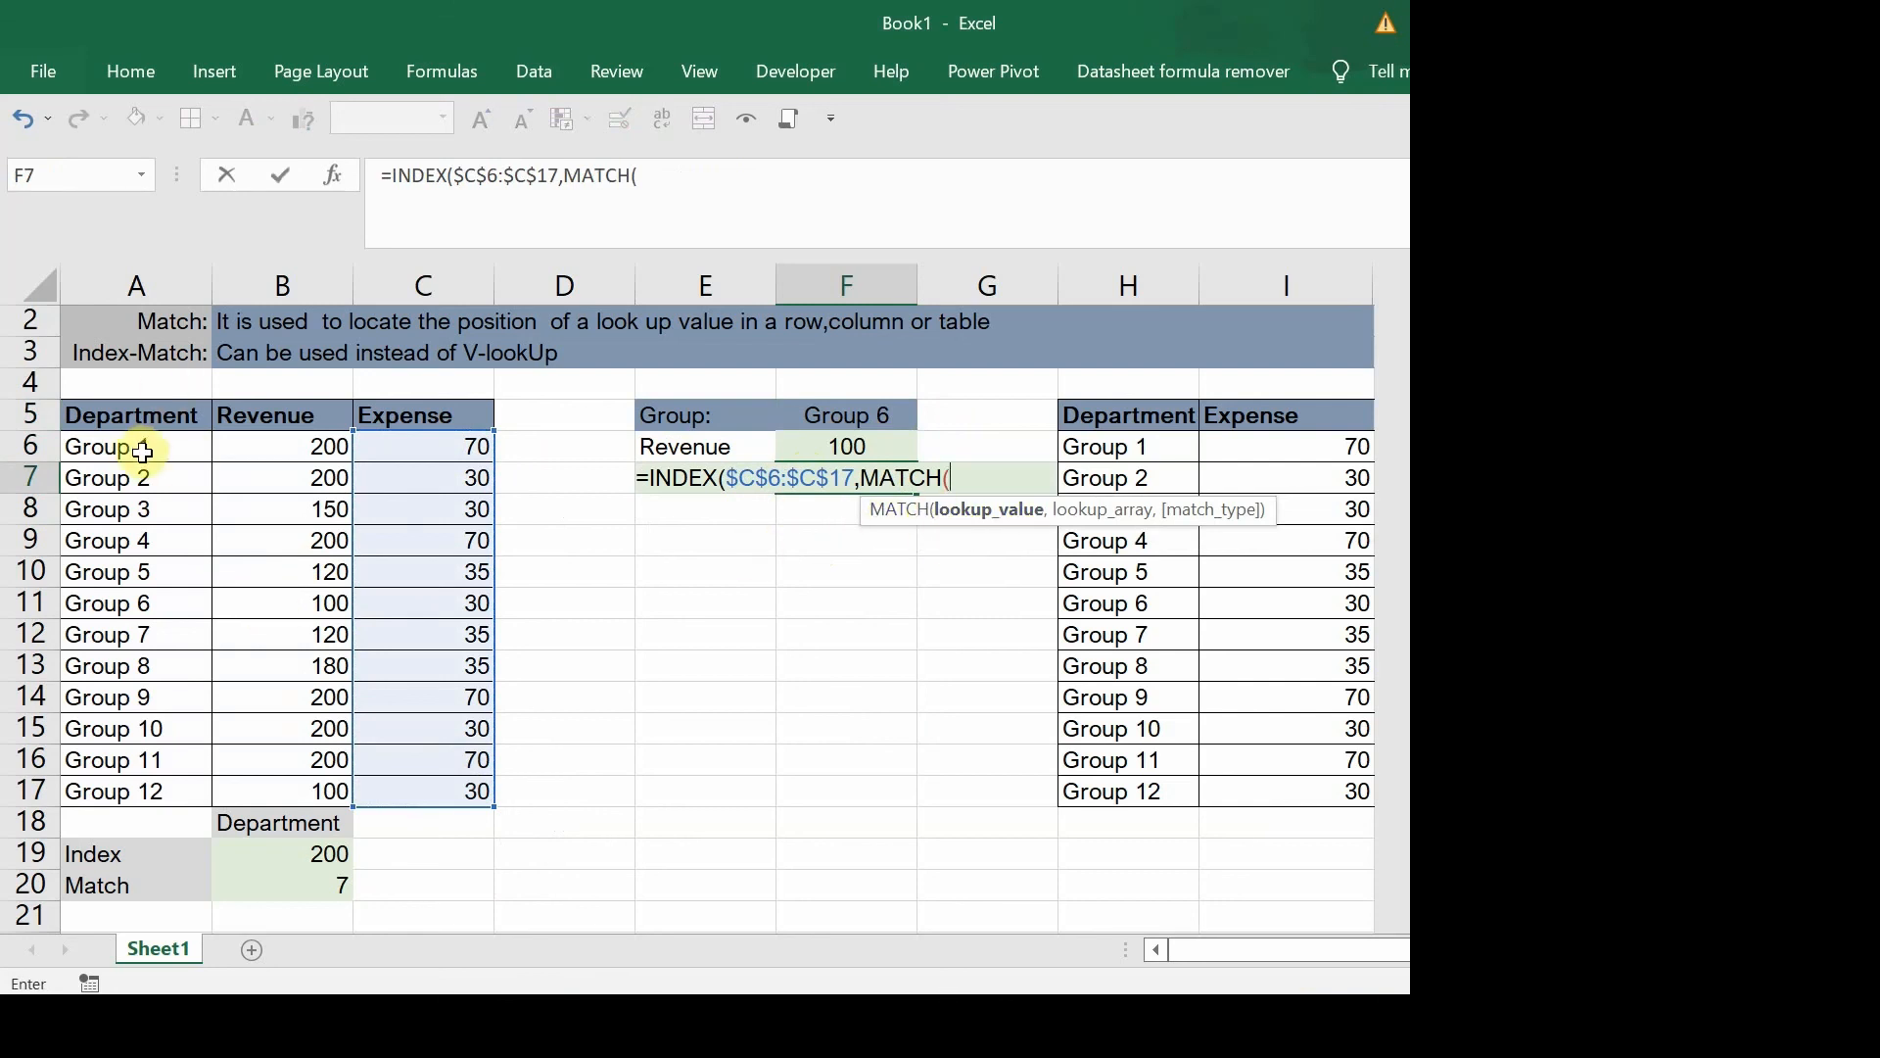
pyautogui.click(855, 423)
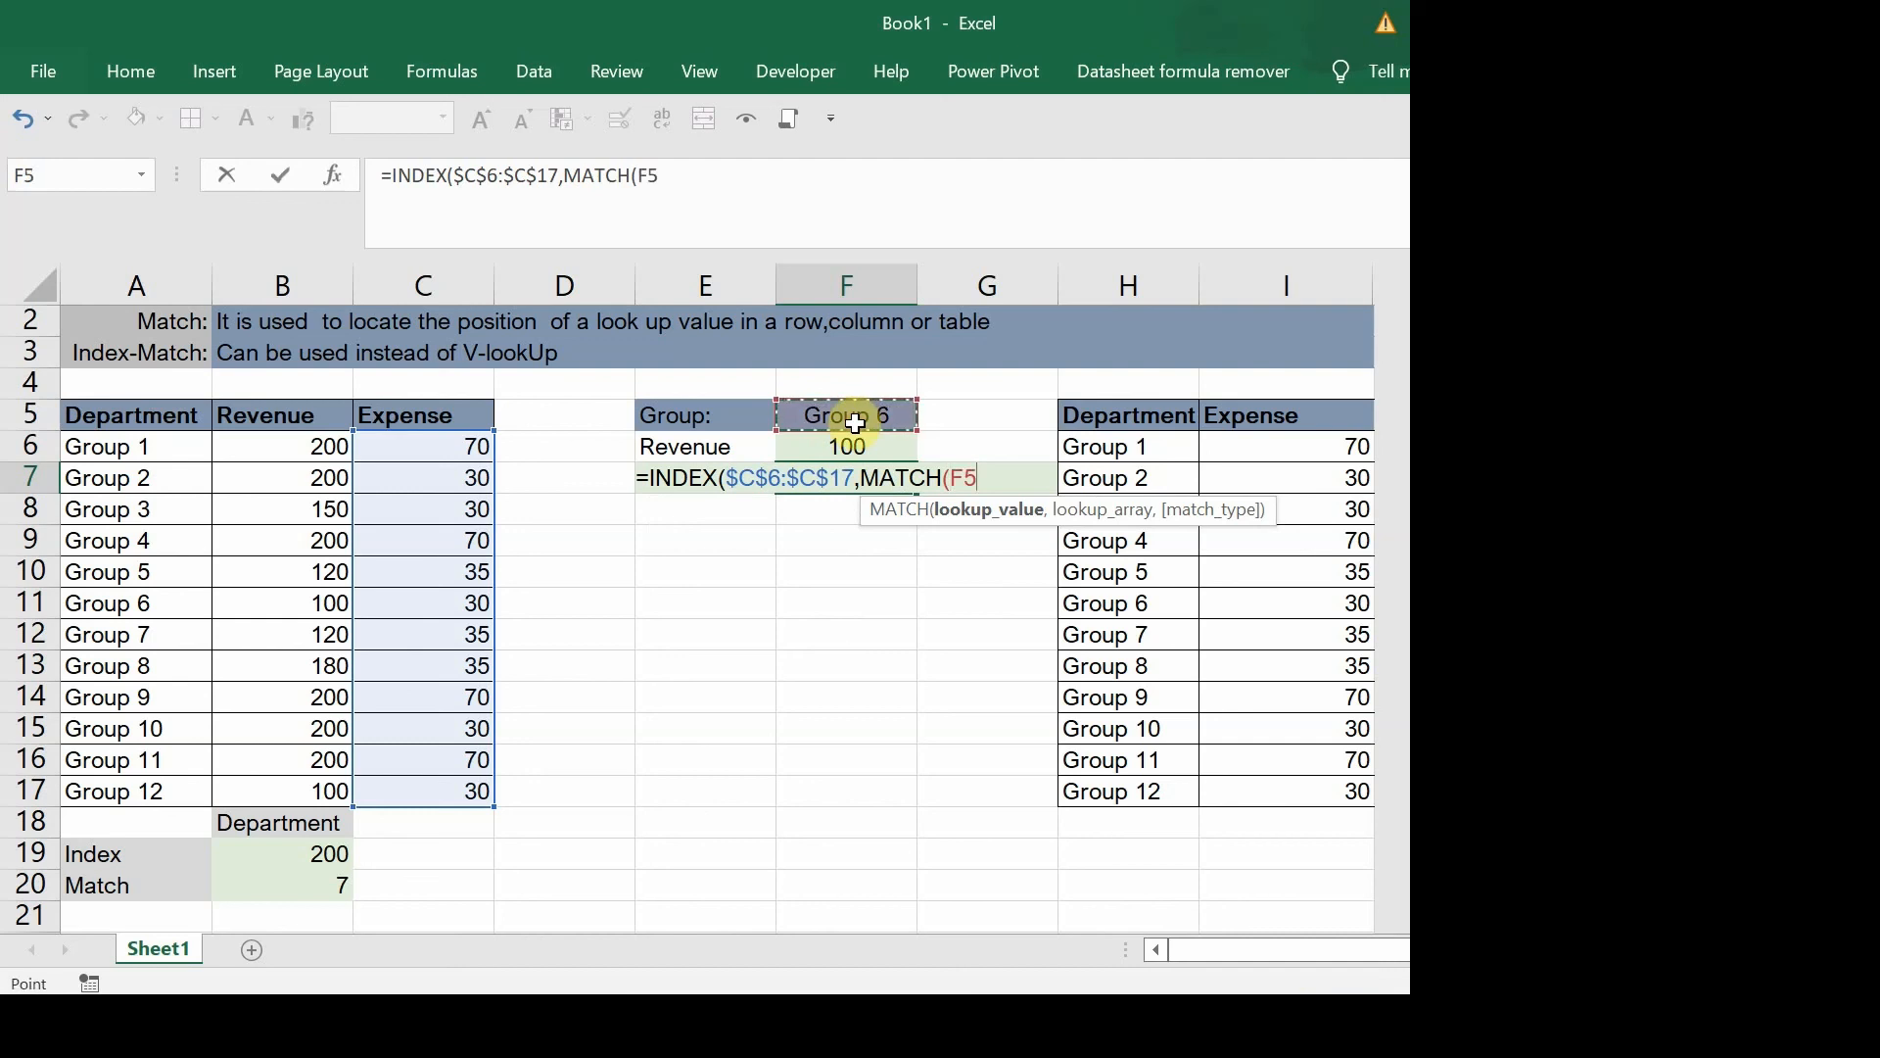
pyautogui.write(',')
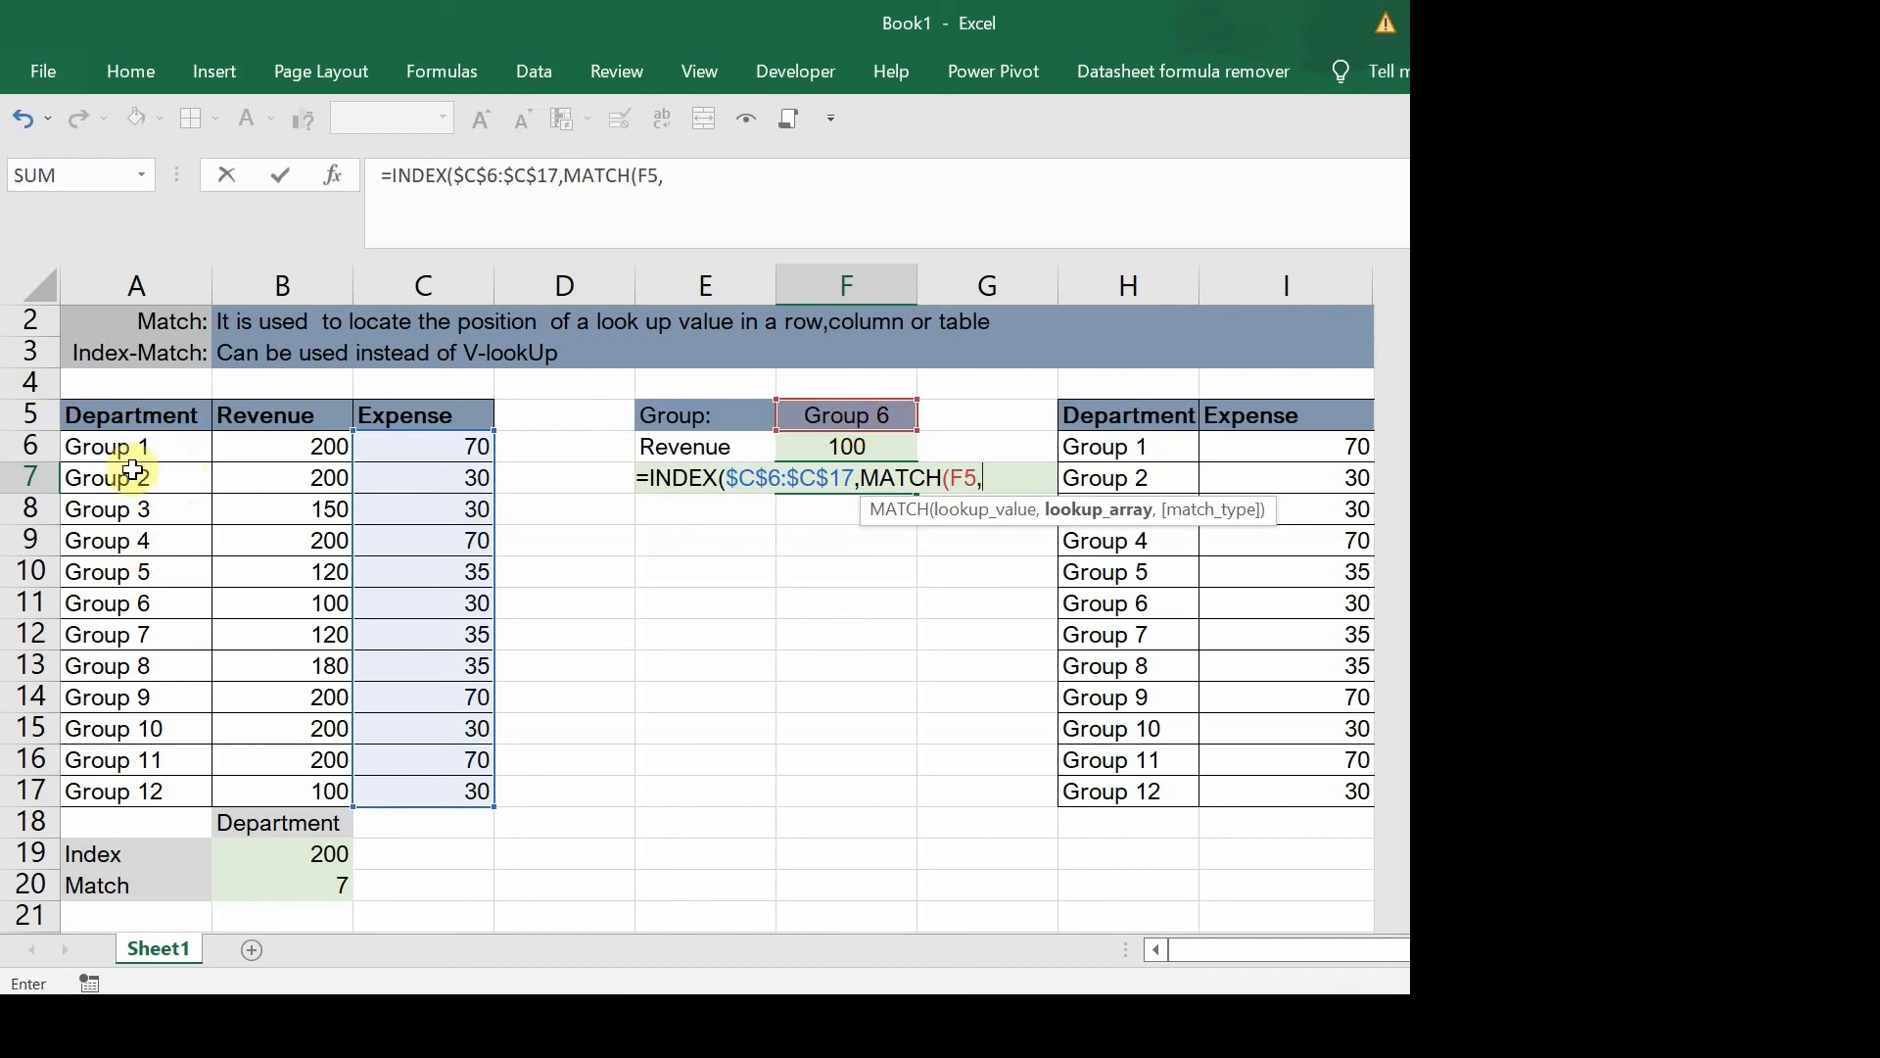
pyautogui.moveTo(126, 449); pyautogui.dragTo(128, 780)
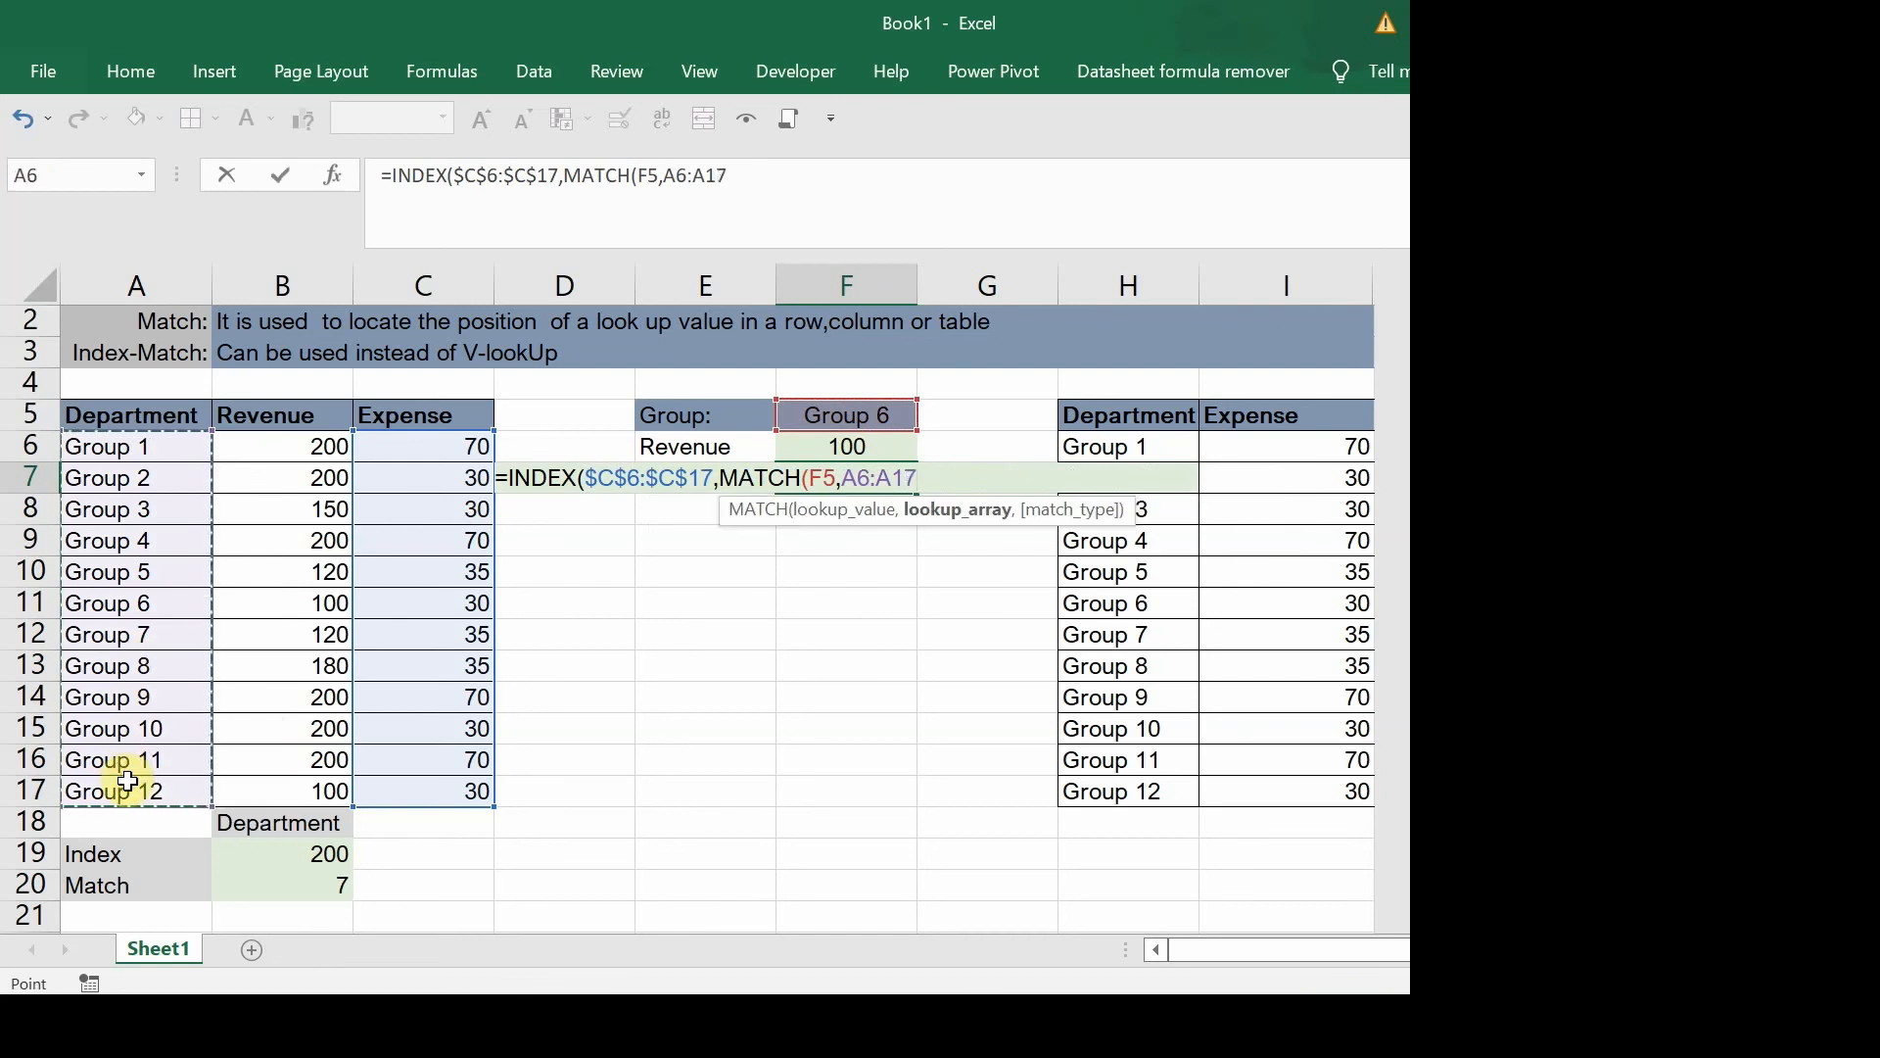
pyautogui.press('F4')
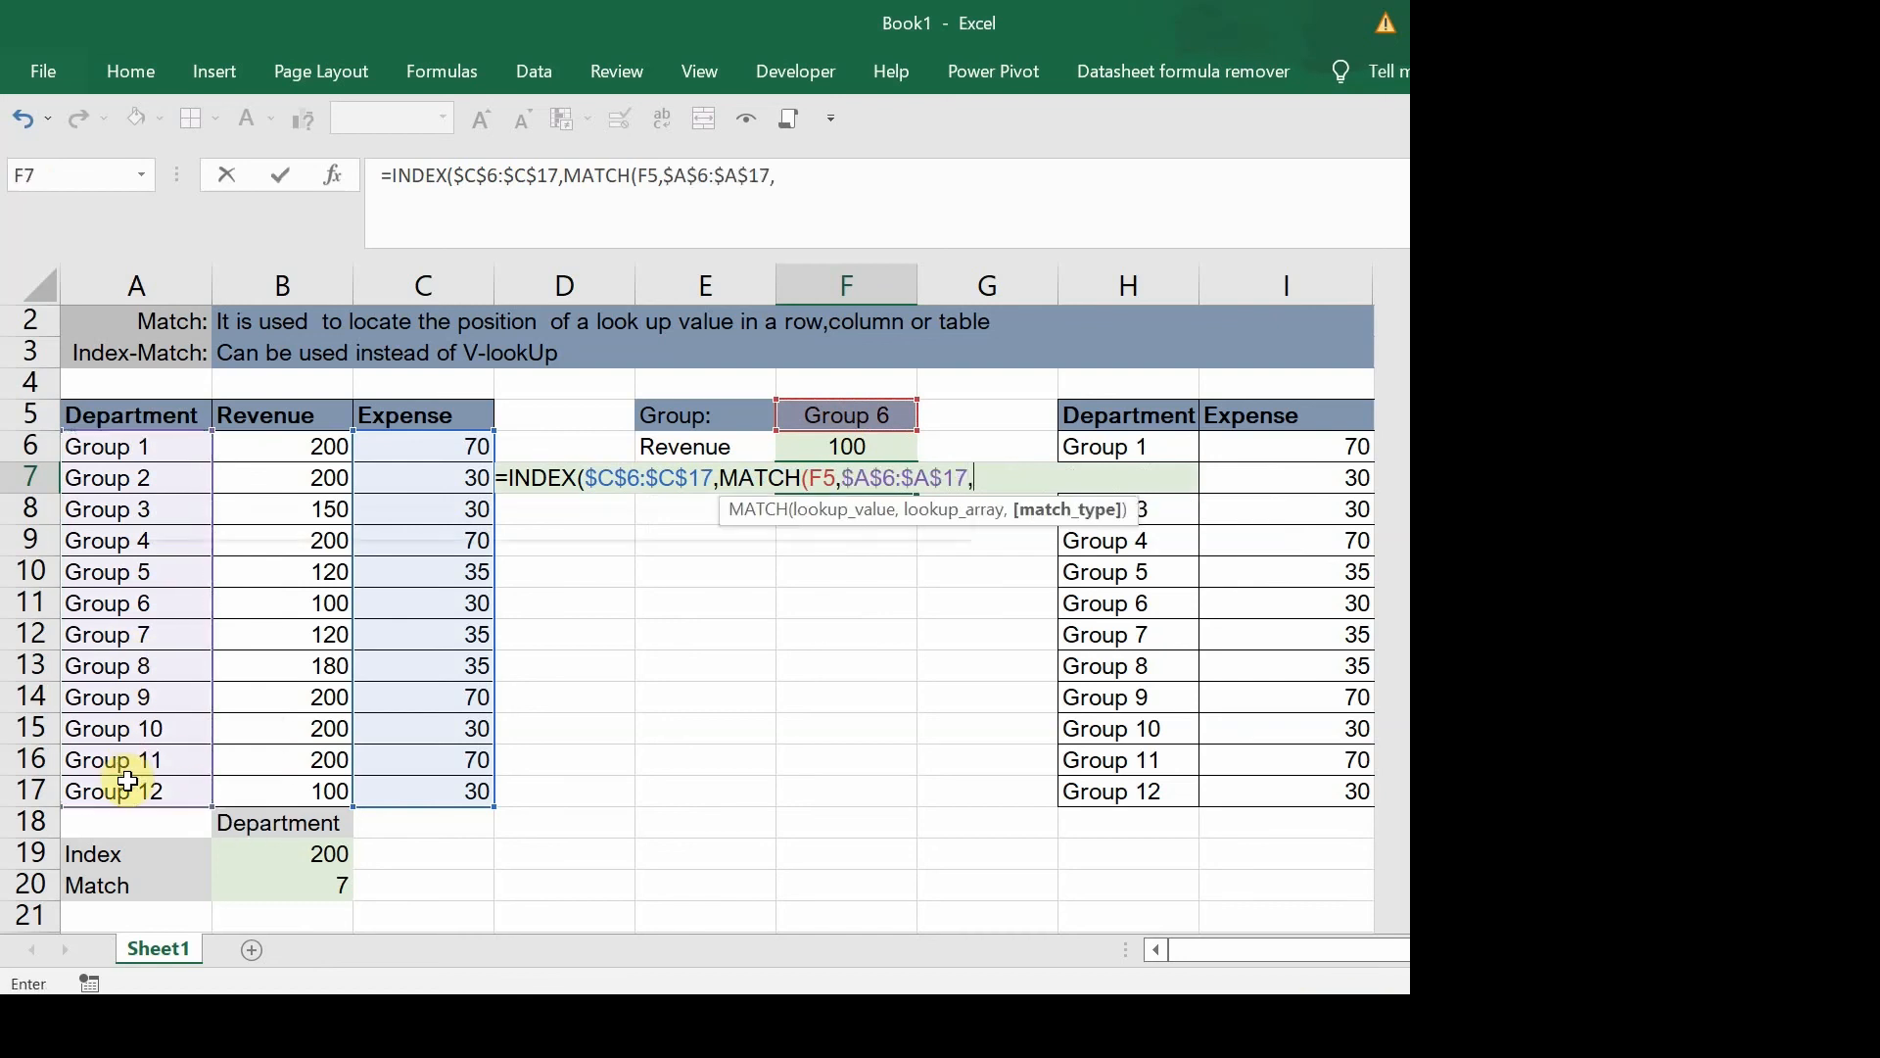
pyautogui.write(',0))')
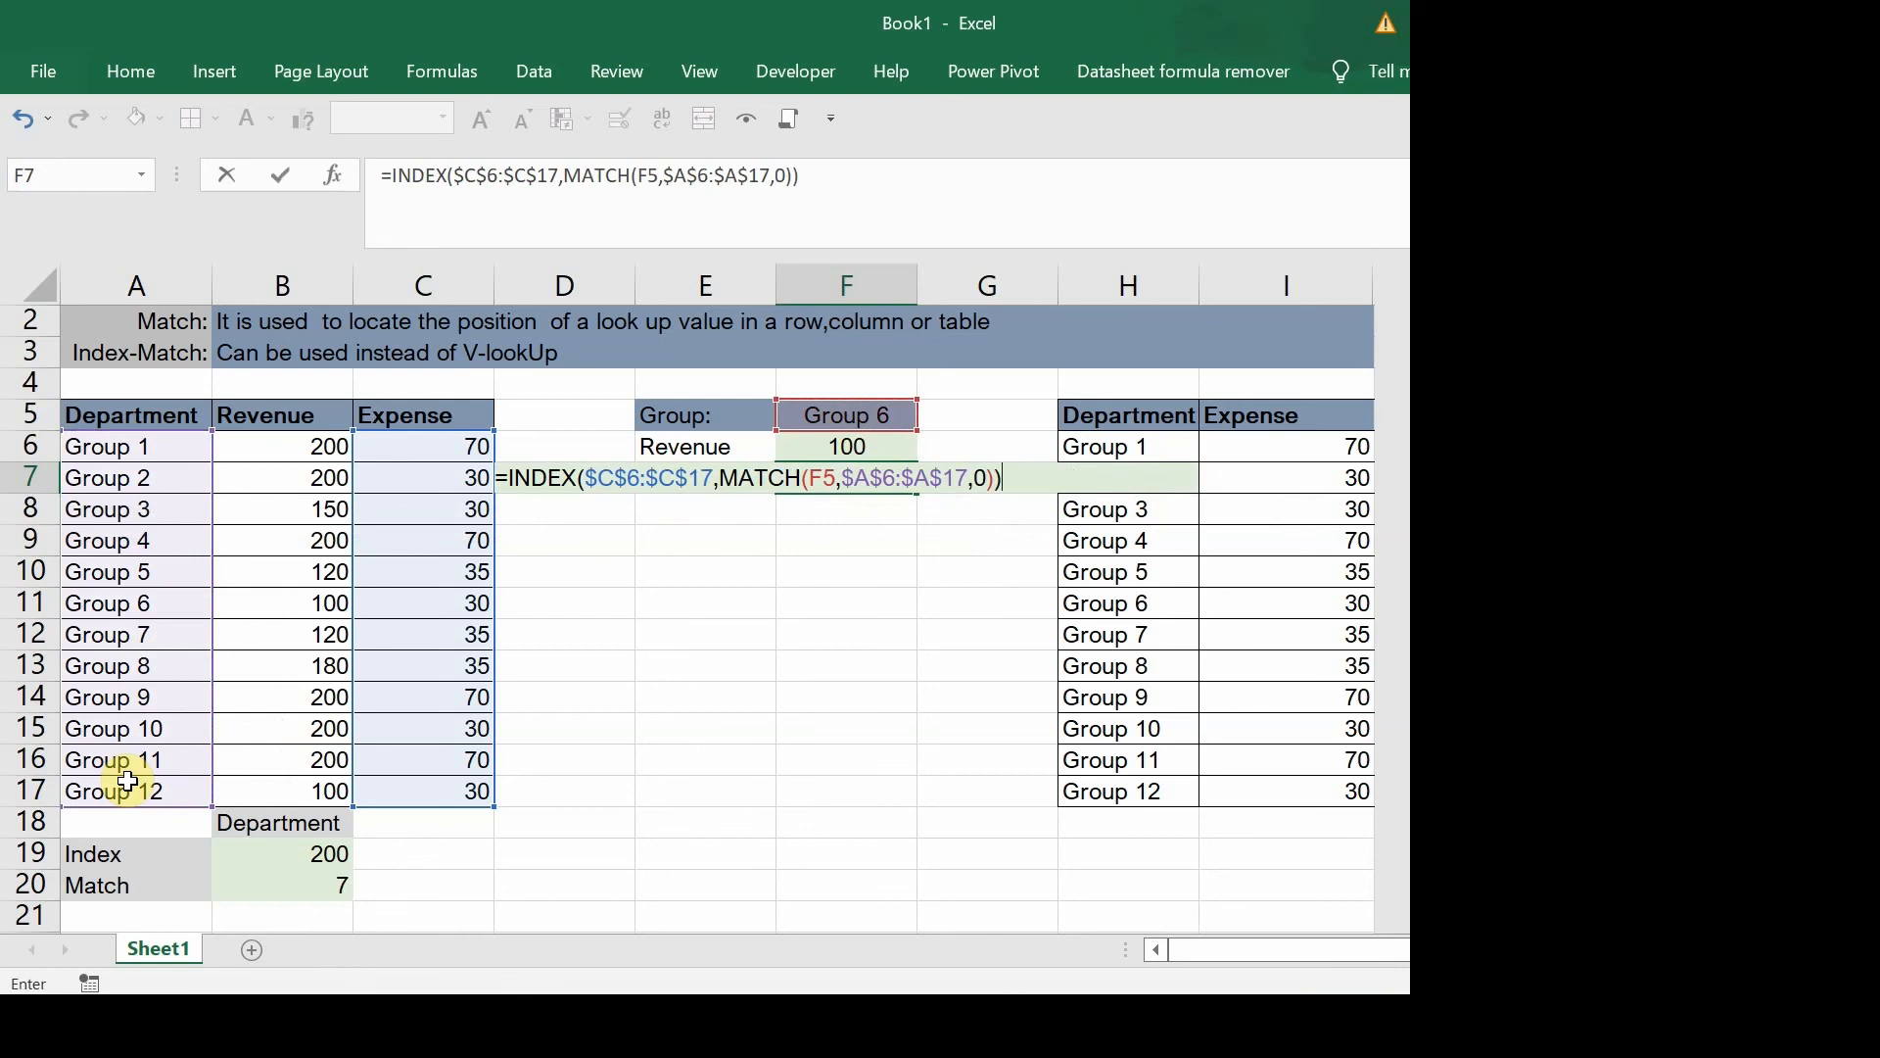
pyautogui.press('Return')
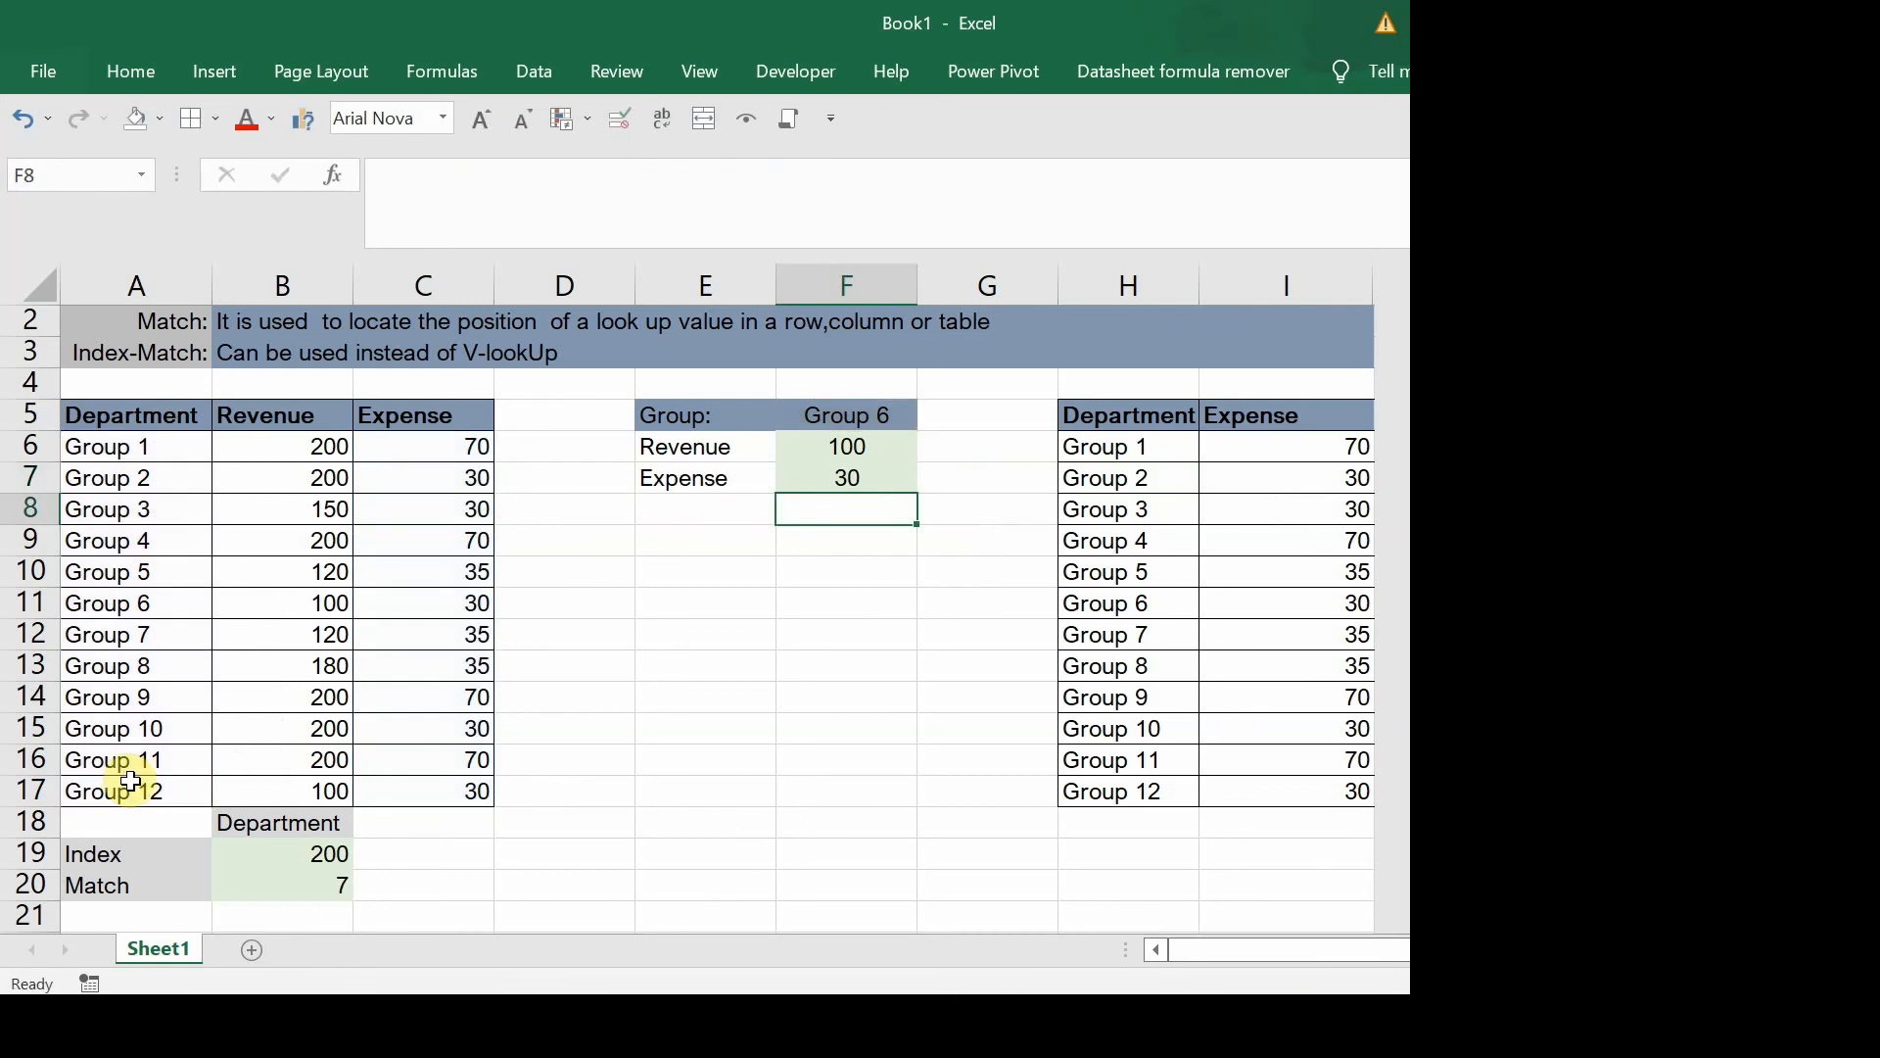
# Step: Choose Group 1 as the group in cell F5 to test the Revenue and Expense lookups
pyautogui.click(886, 412)
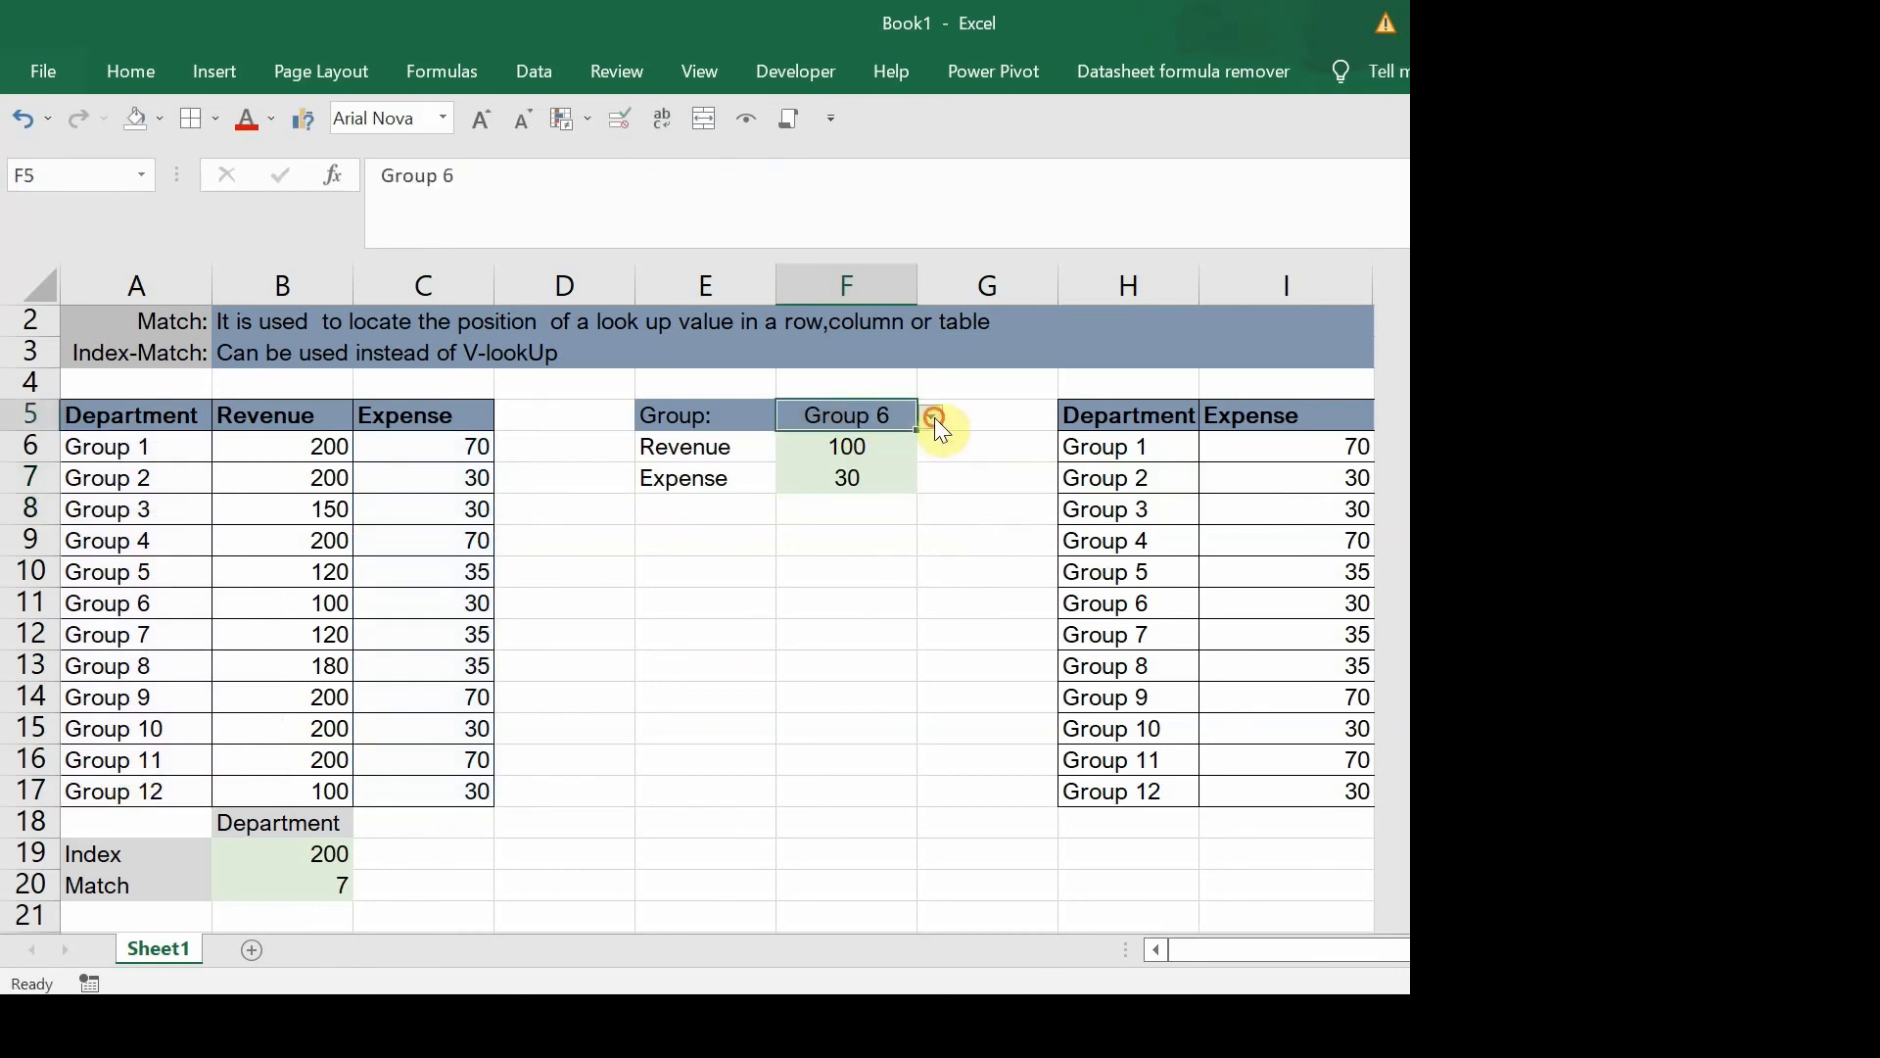
pyautogui.click(933, 417)
pyautogui.moveTo(928, 572); pyautogui.dragTo(920, 424)
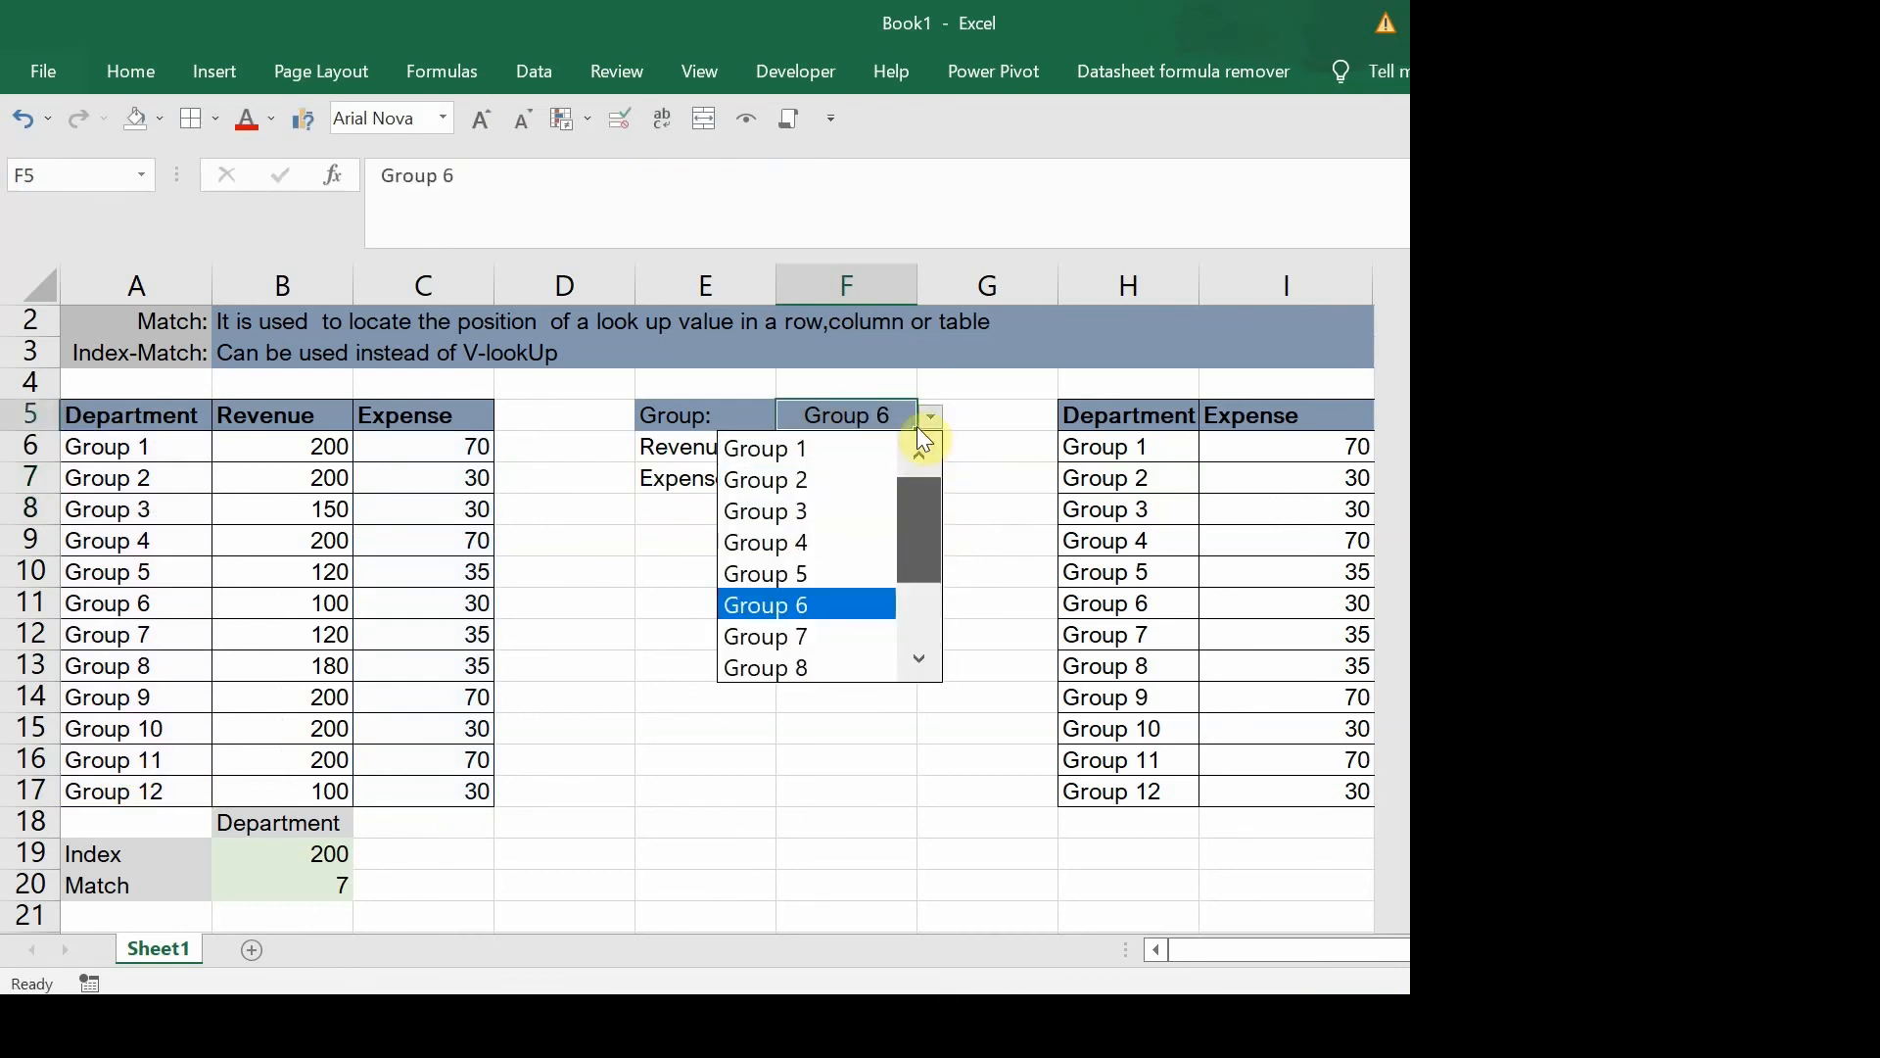
pyautogui.click(820, 436)
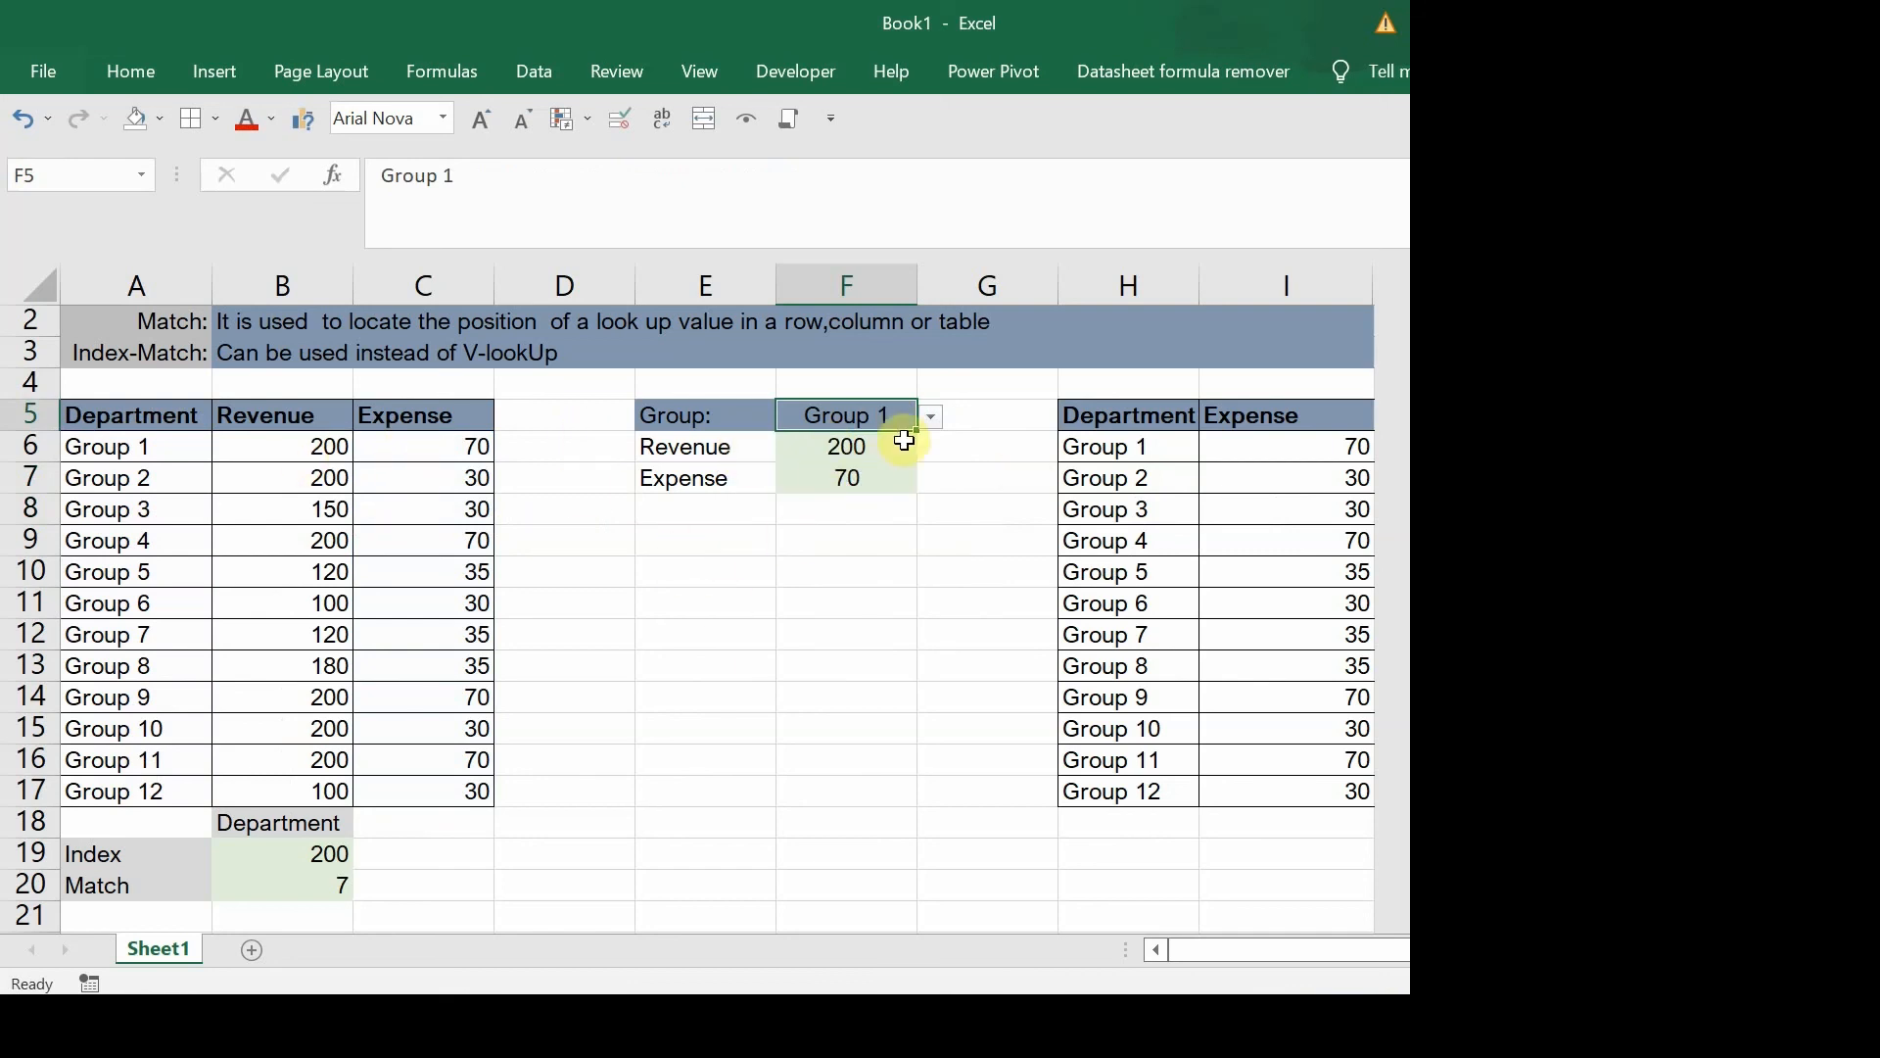
# Step: Switch the group in cell F5 to Group 12 and return to the first row of the sheet
pyautogui.click(931, 417)
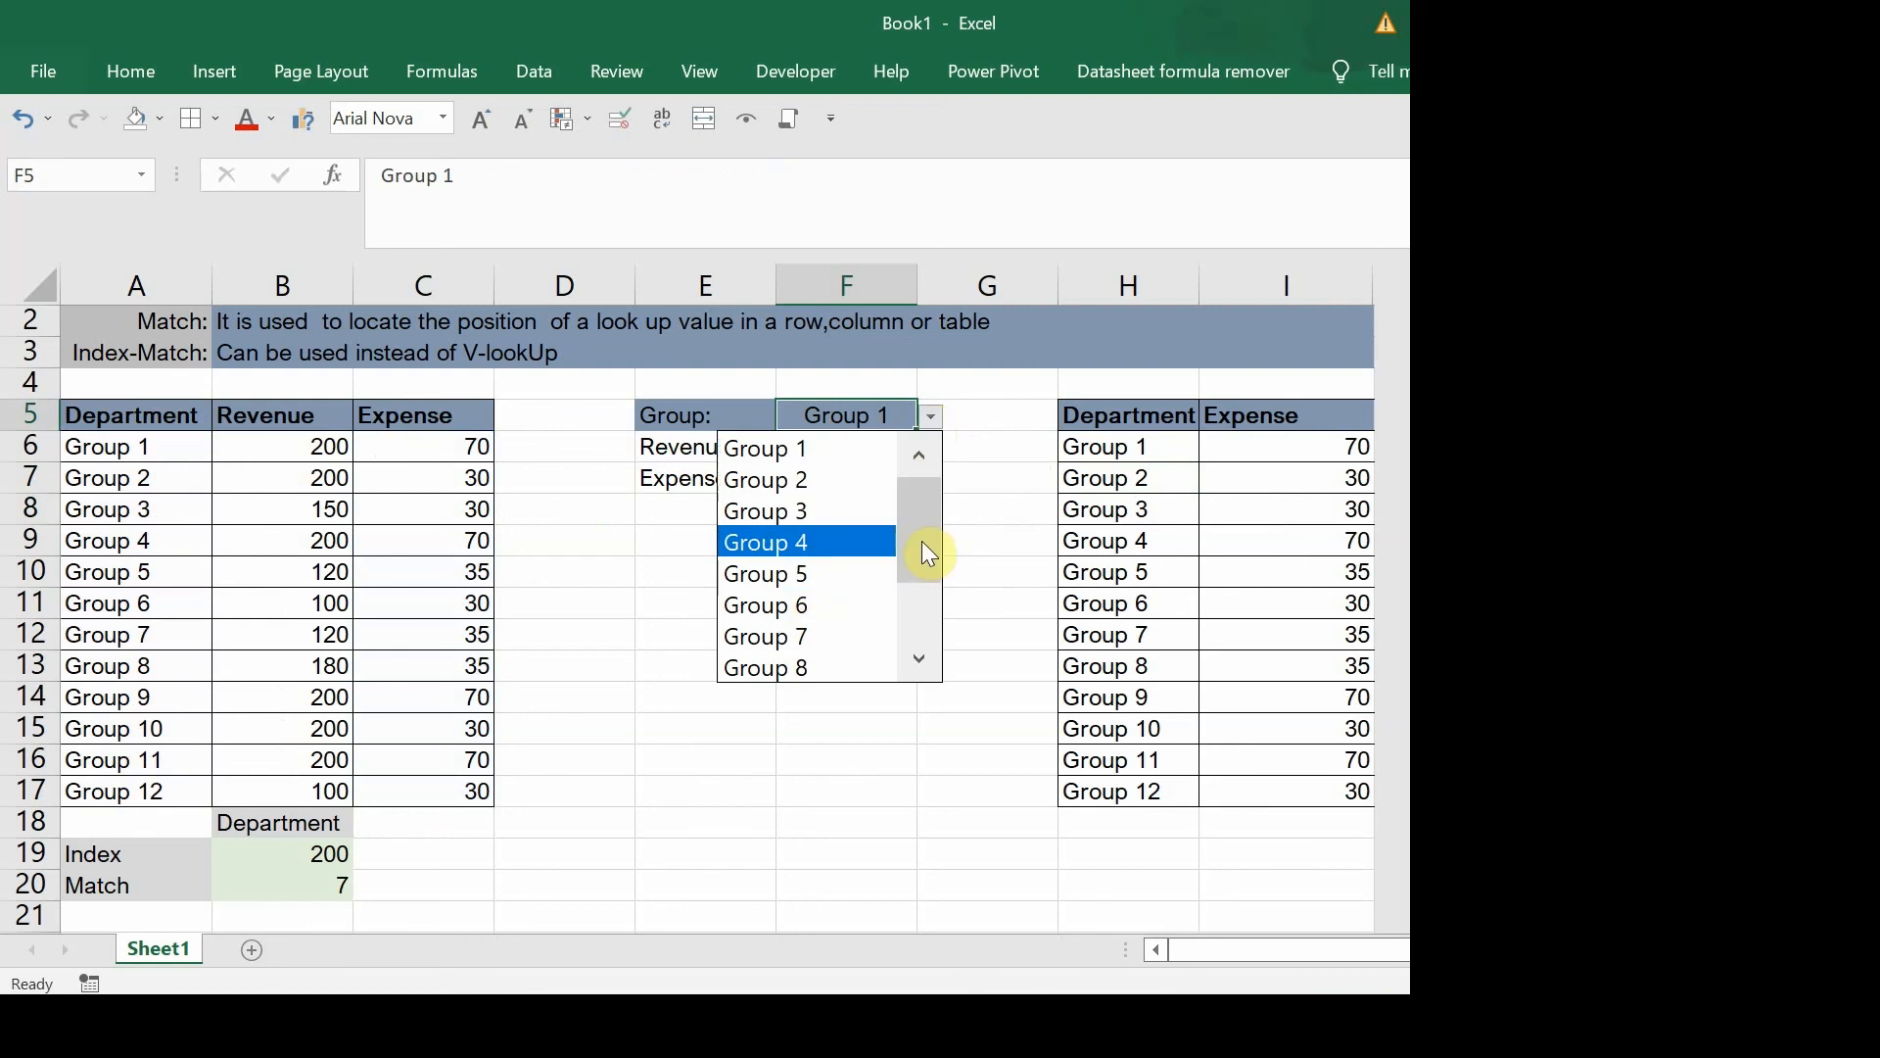
pyautogui.moveTo(921, 541); pyautogui.dragTo(925, 633)
pyautogui.press('Escape')
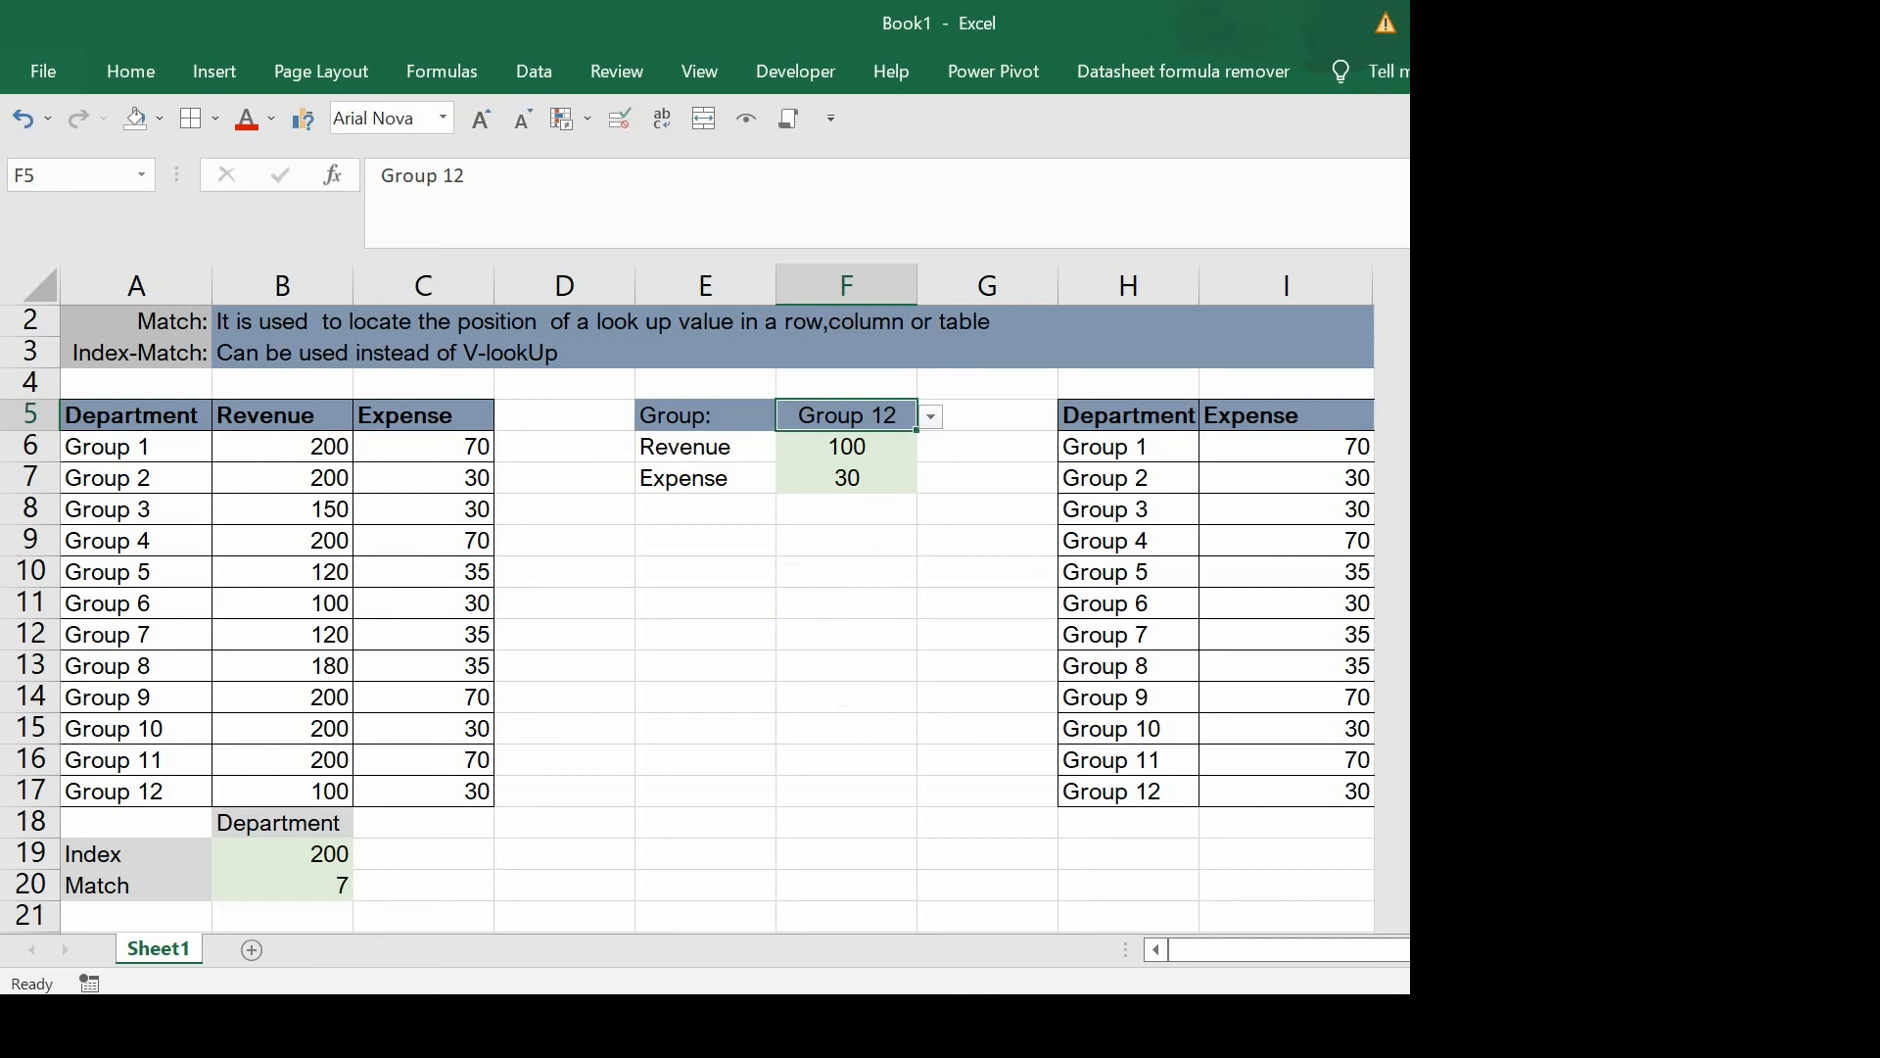
pyautogui.scroll(1, 686, 617)
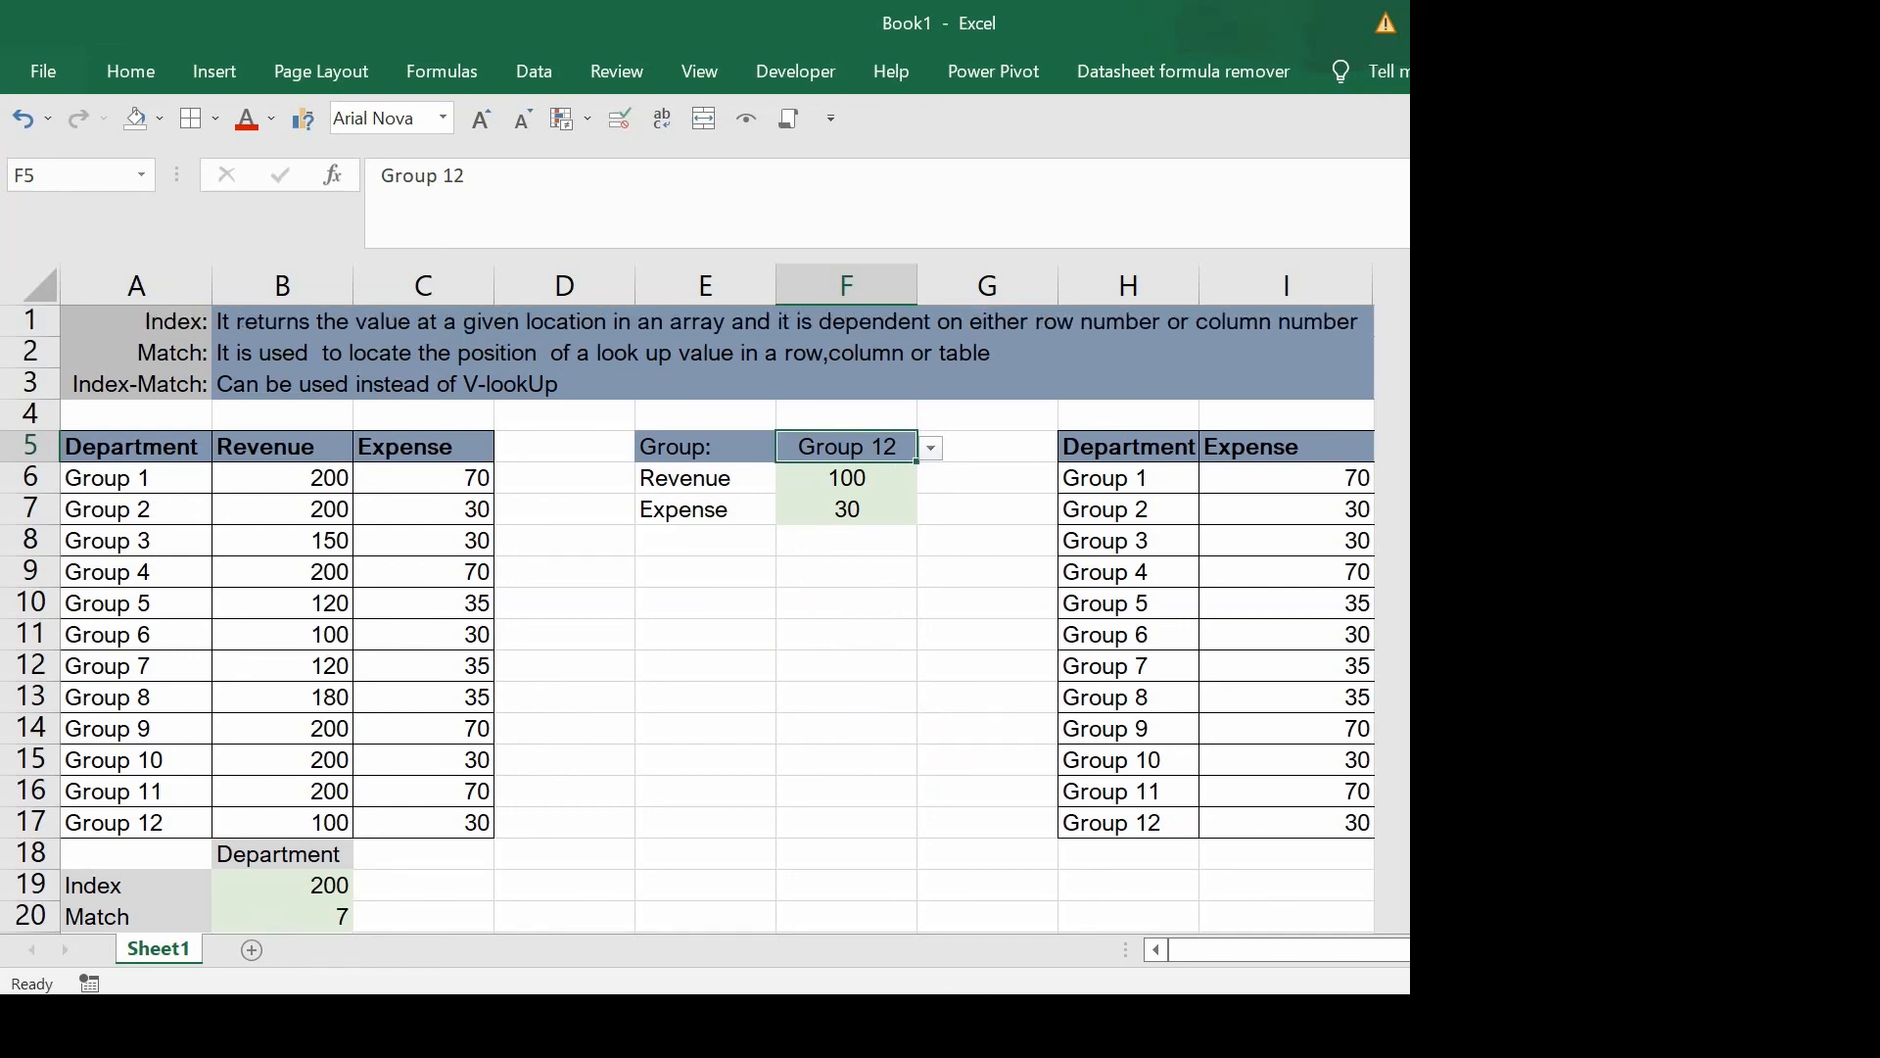